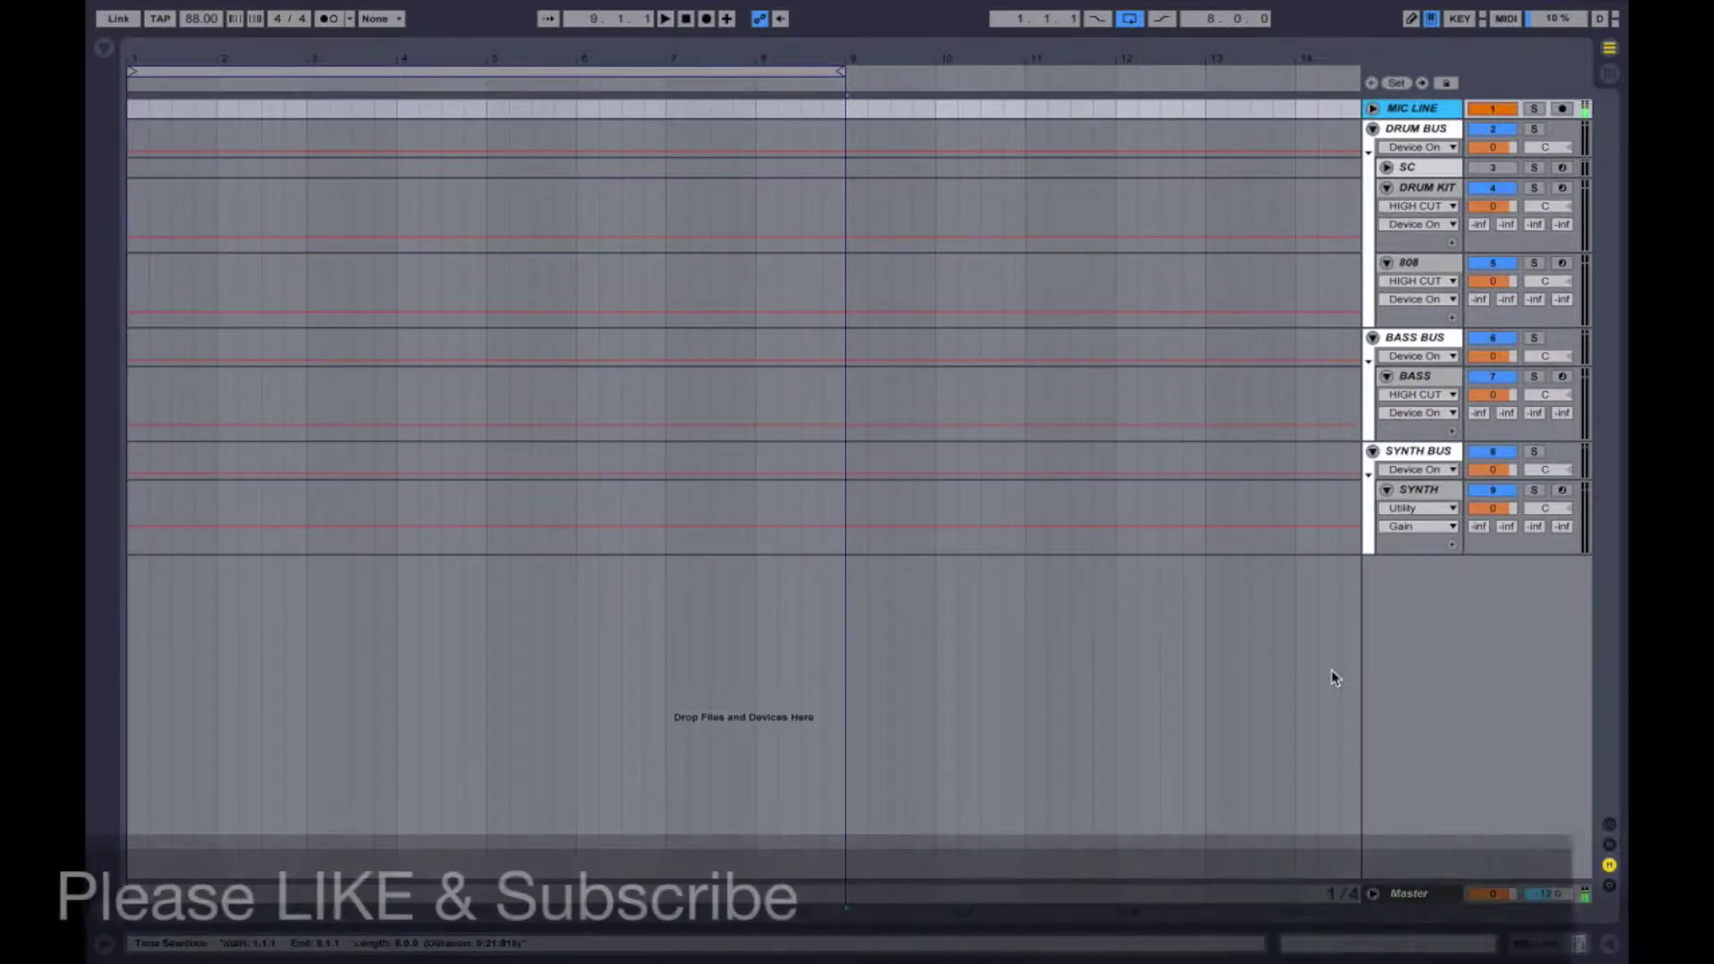
Switch to Session view with the return tracks and browser hidden
key(Tab)
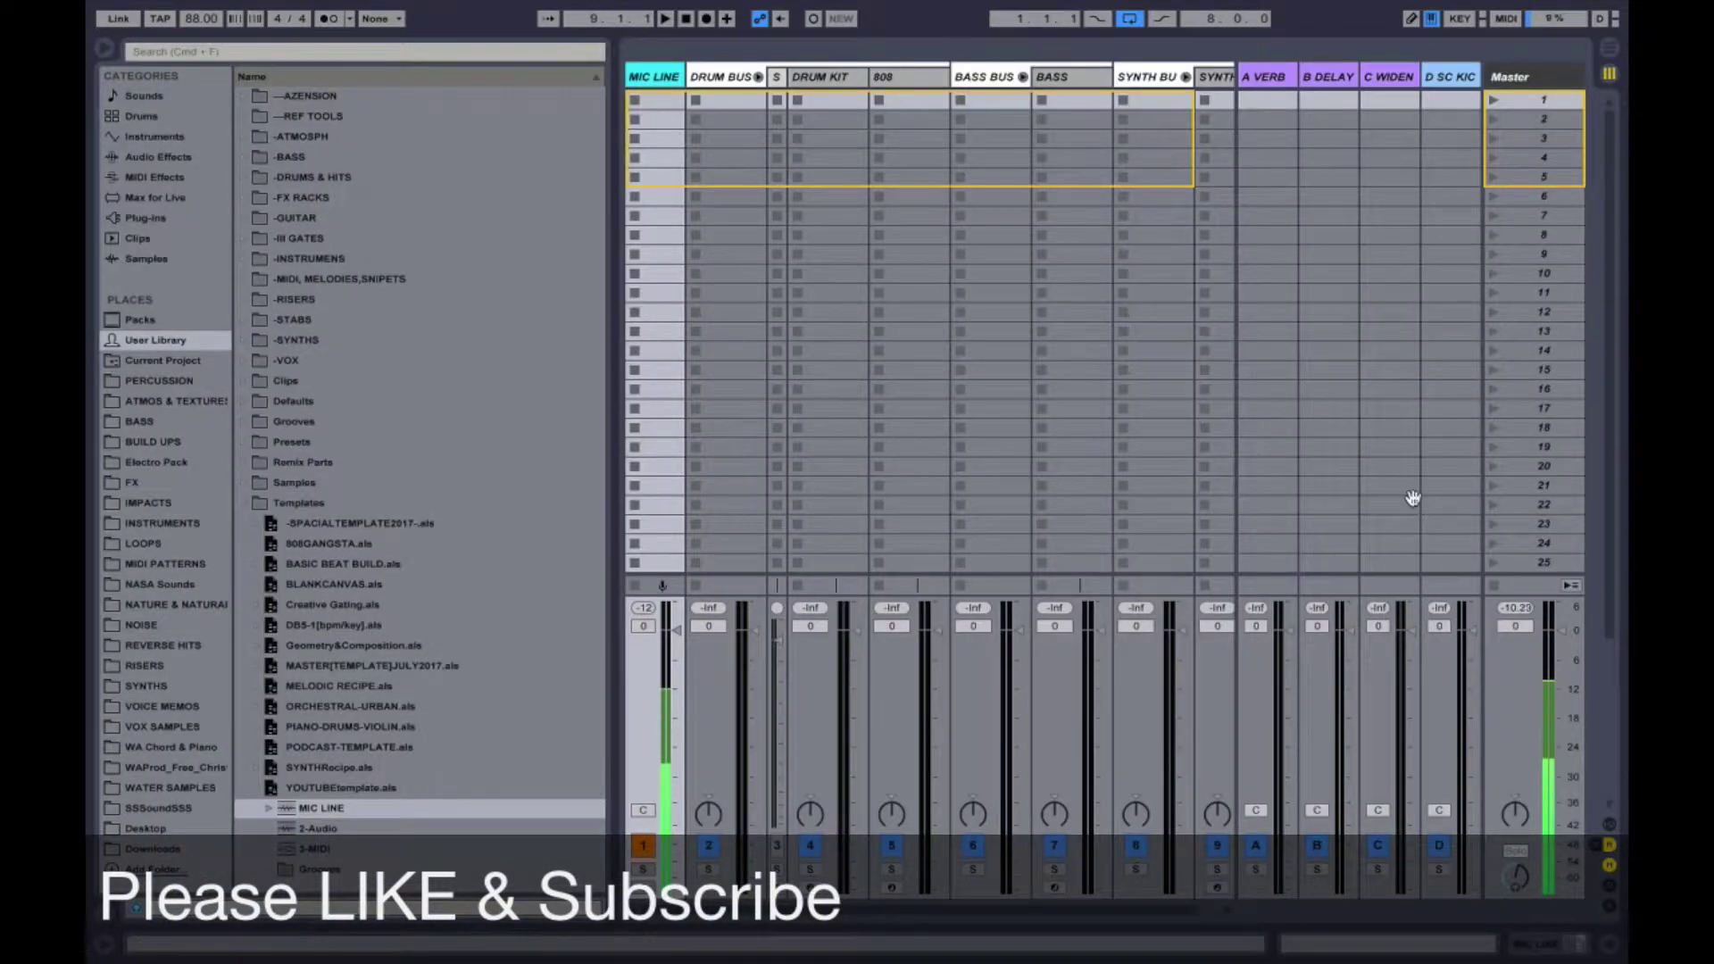
key(super+alt+r)
key(super+alt+b)
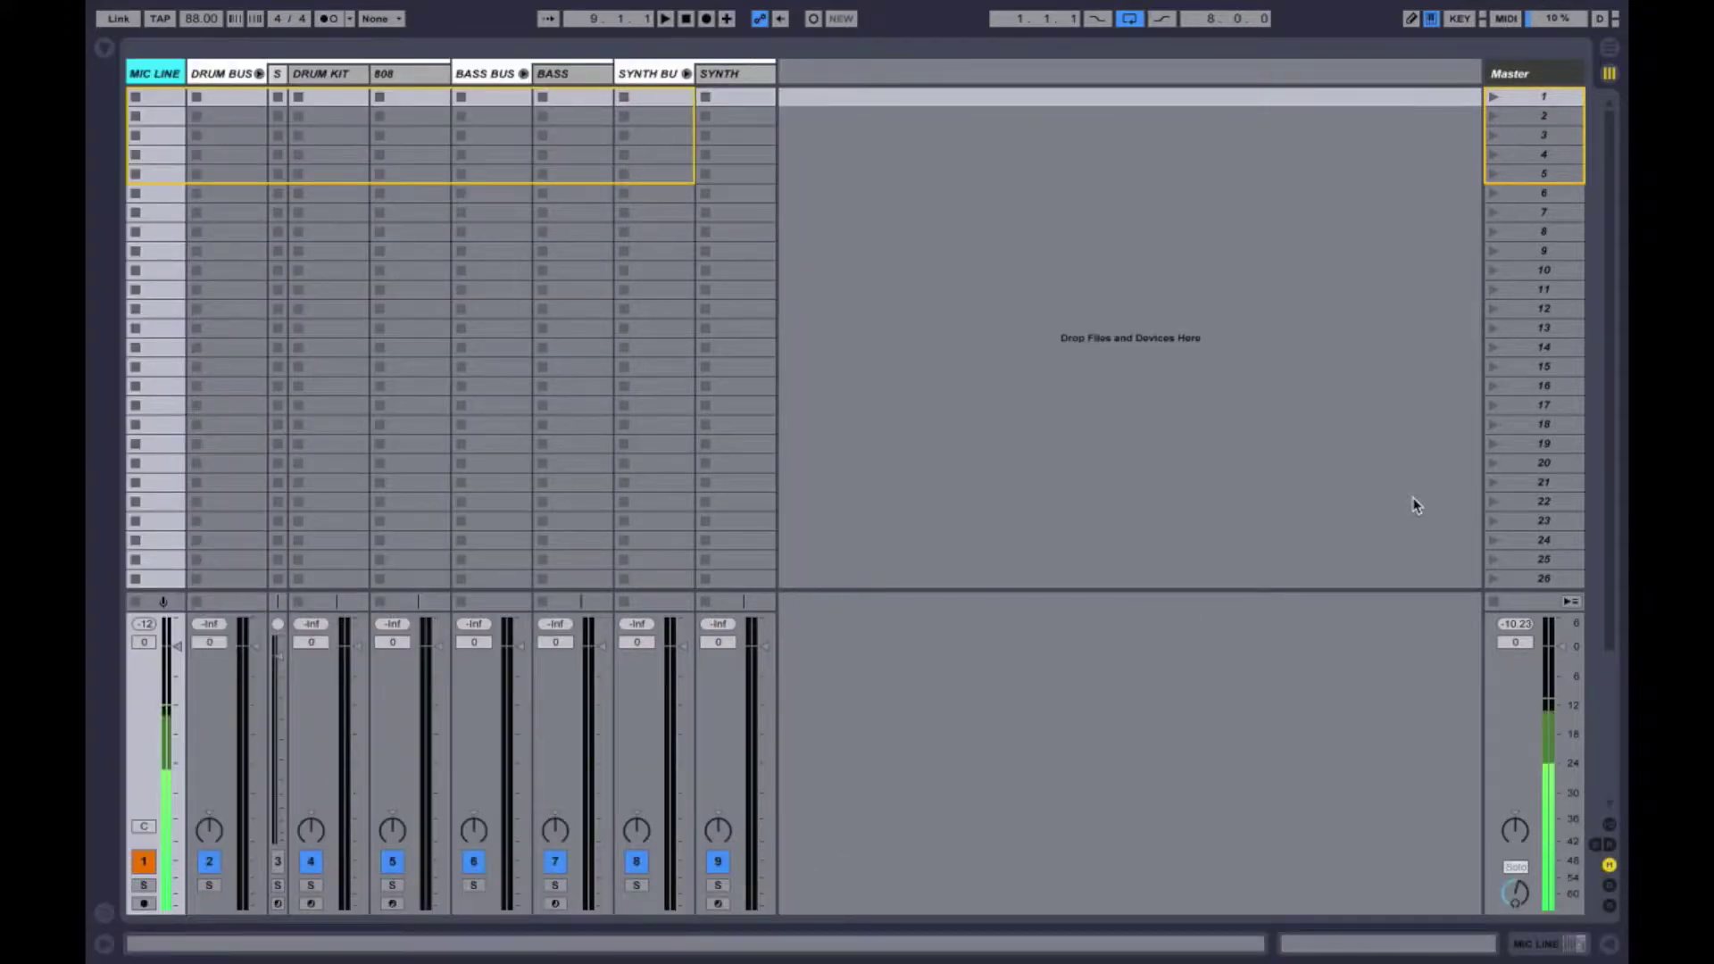
Select the SYNTH, BASS, 808 and DRUM KIT tracks in turn
click(729, 84)
click(565, 83)
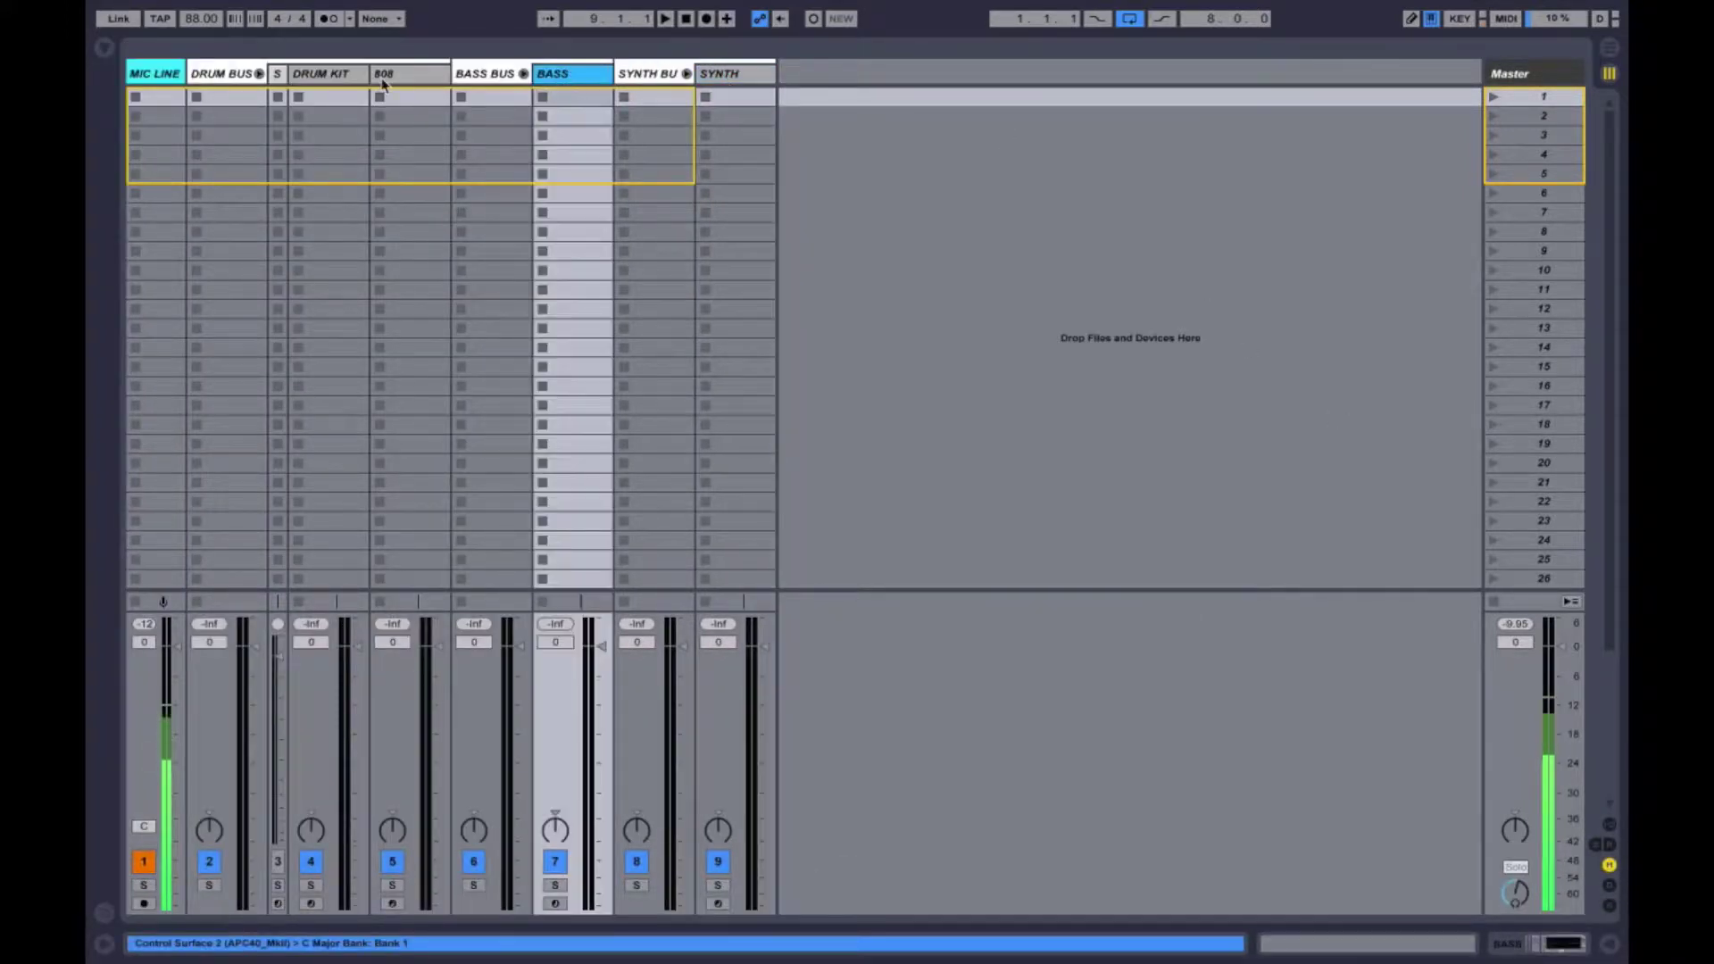
click(403, 82)
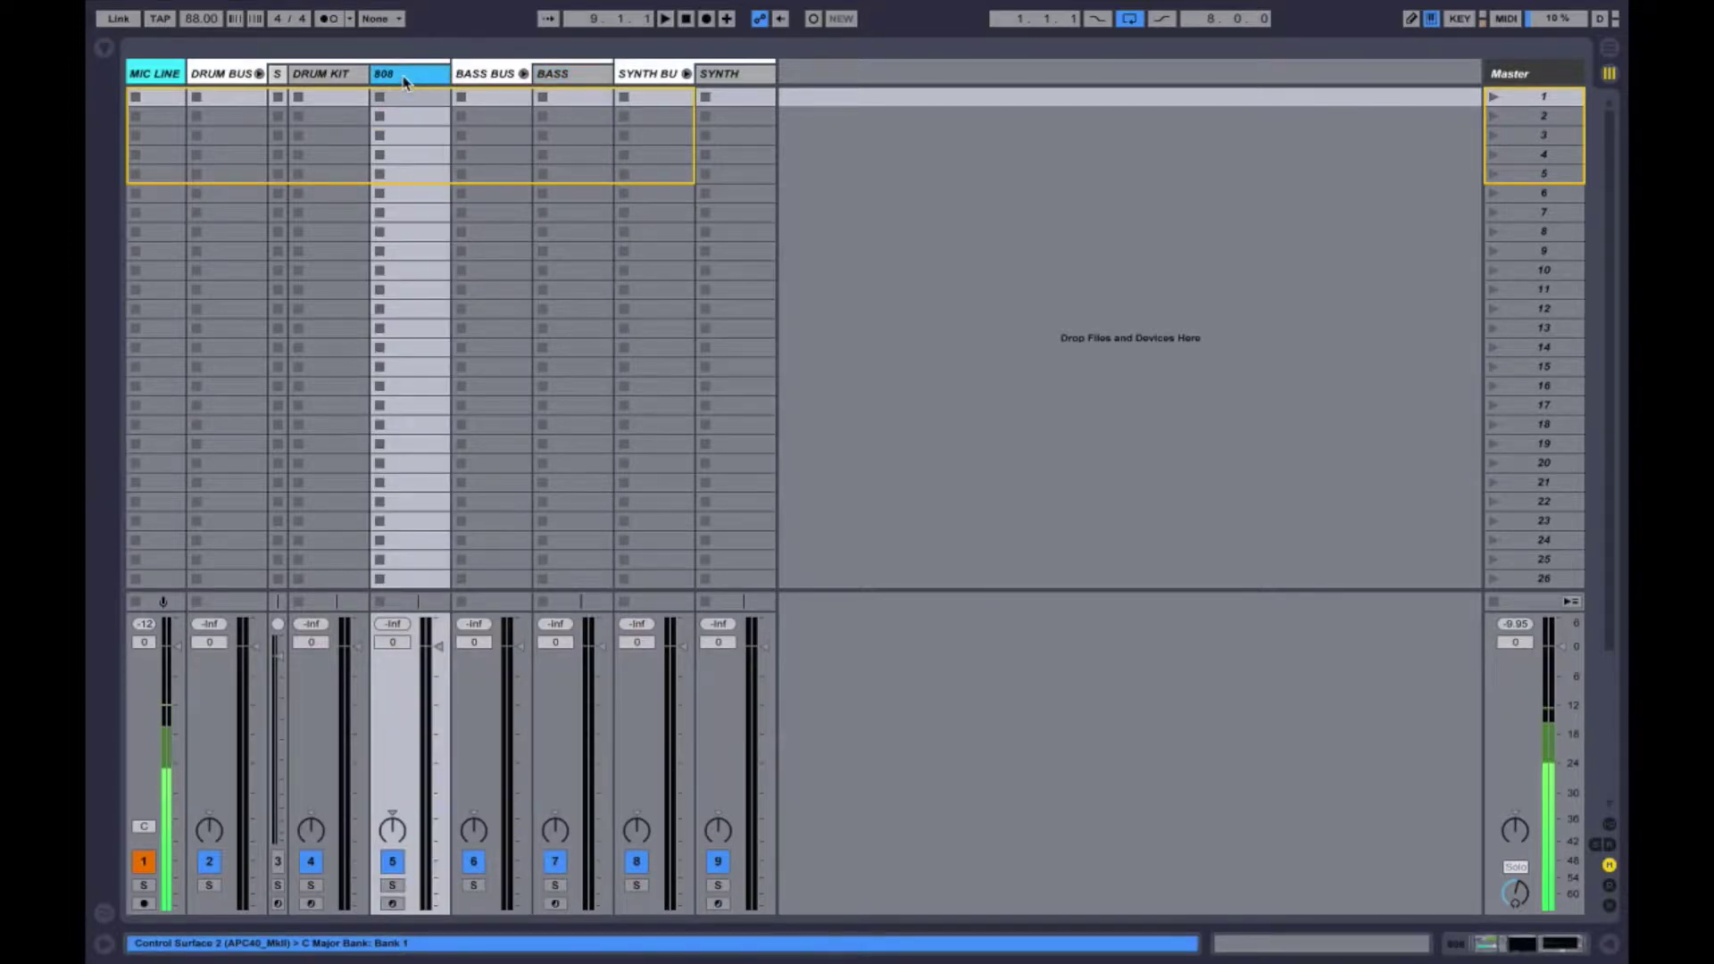
click(330, 78)
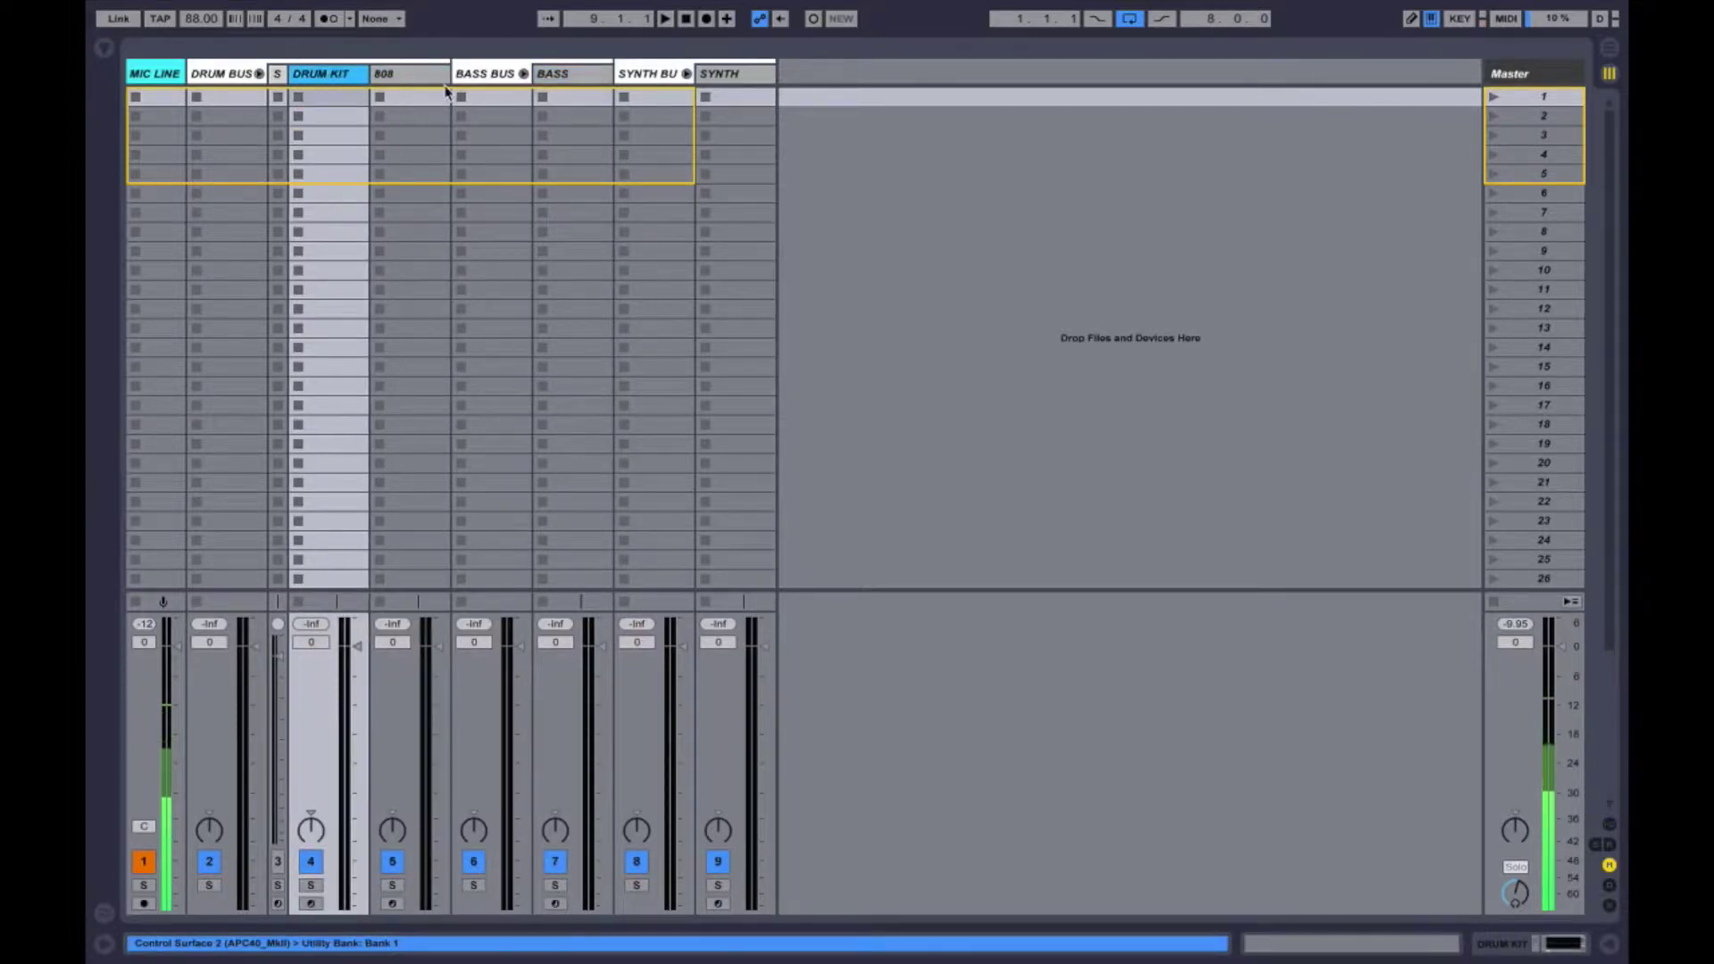
click(571, 79)
click(747, 81)
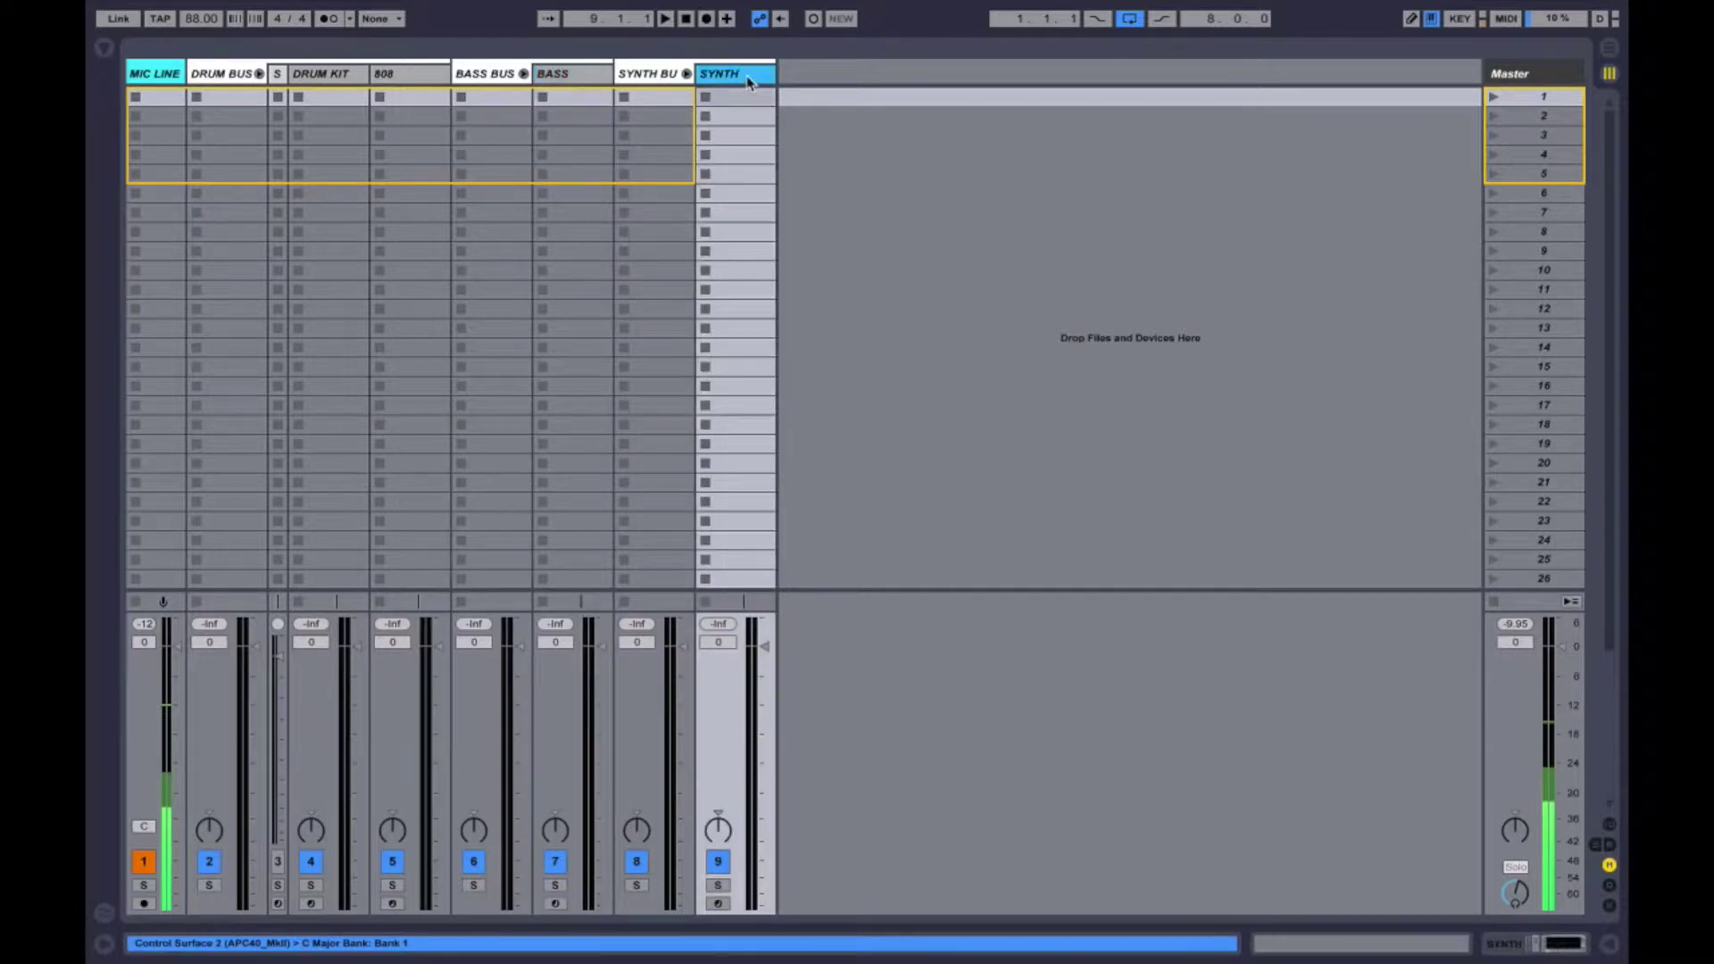
click(417, 80)
click(335, 79)
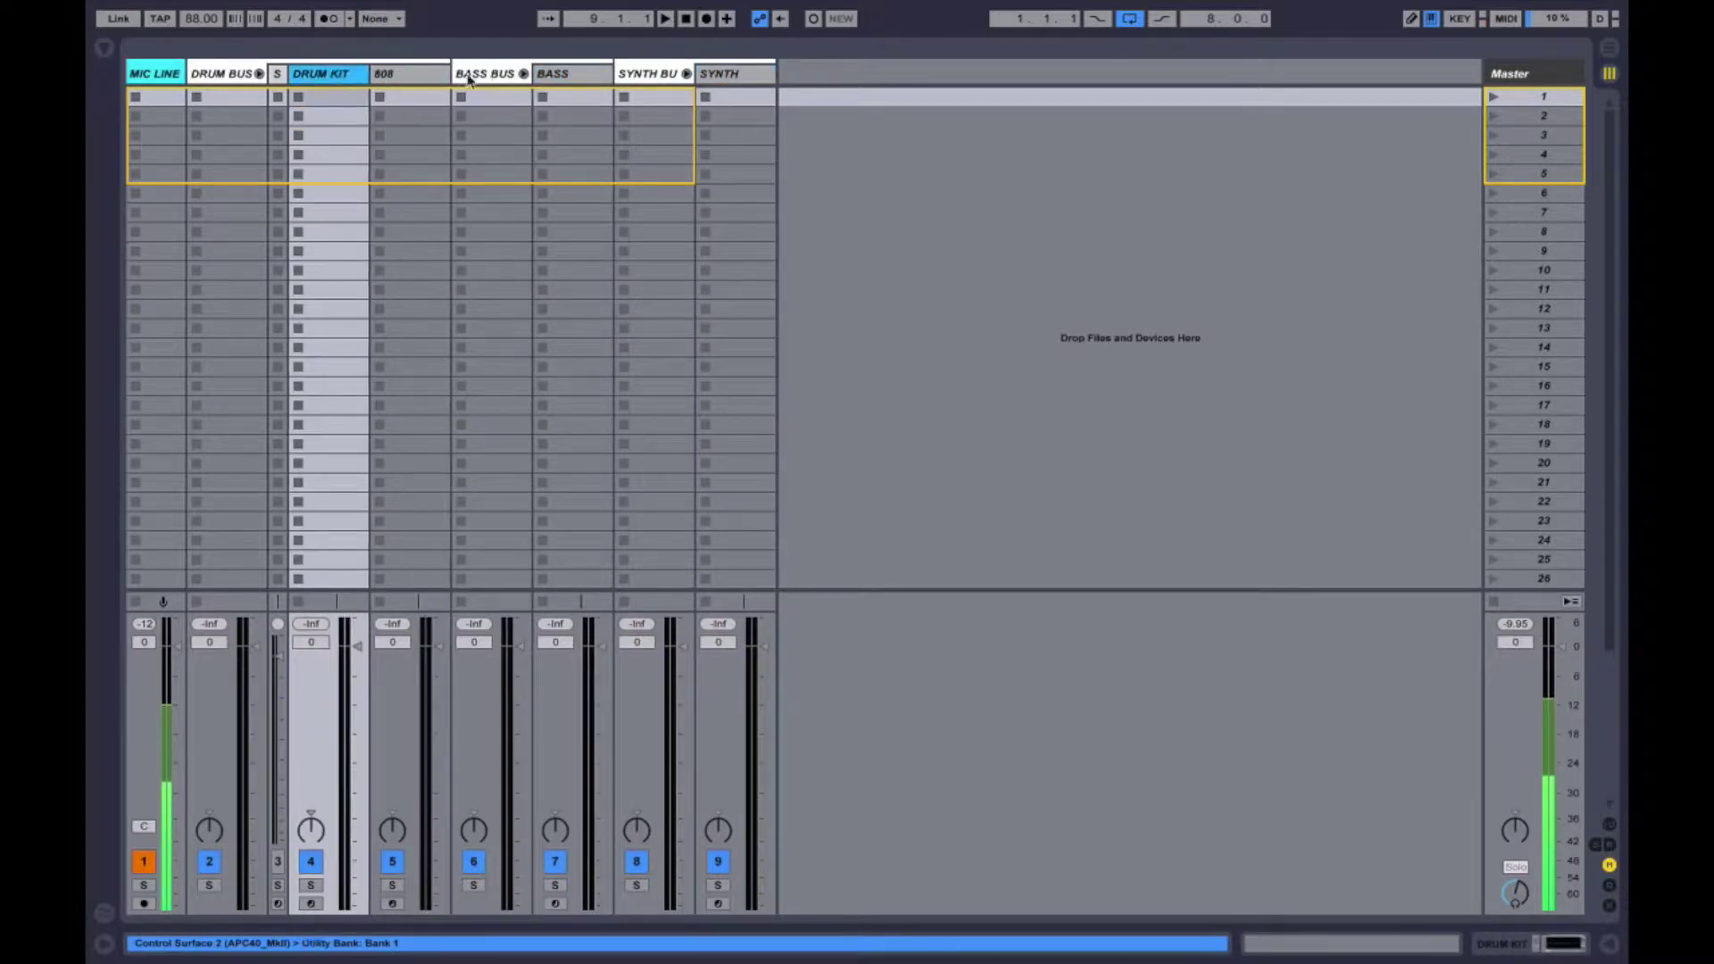
click(417, 78)
click(581, 79)
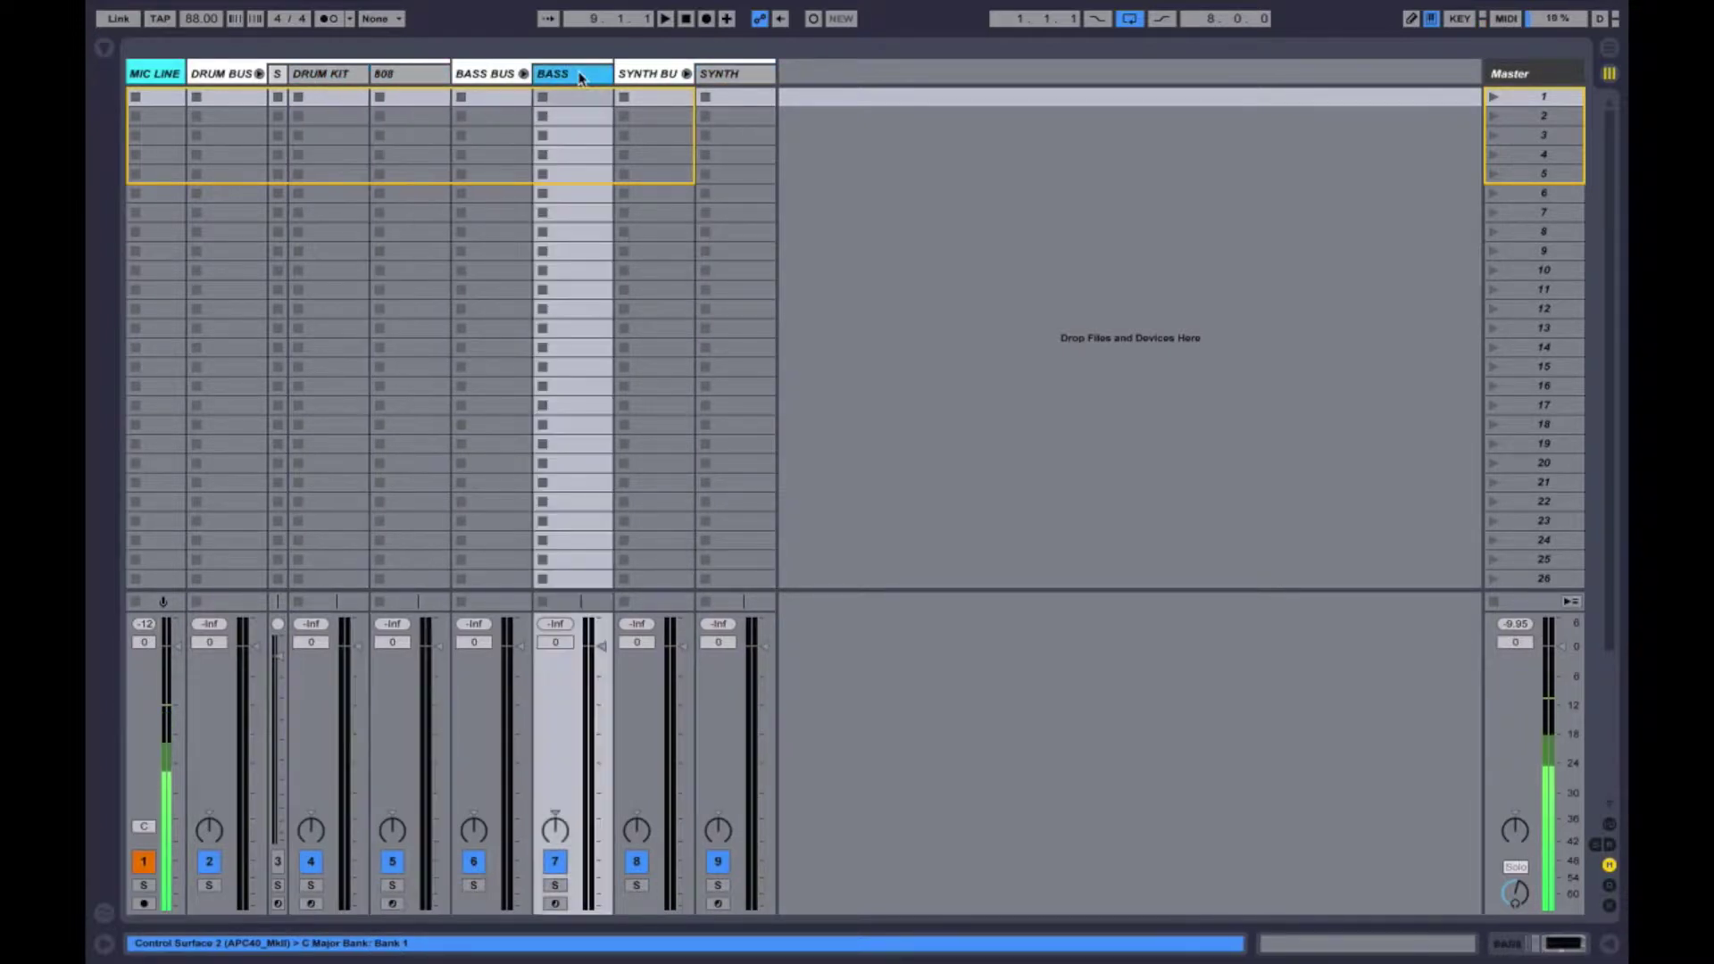
In Arrangement, select bar 5 to bar 6 on MIC LINE, then return to Session view
key(Tab)
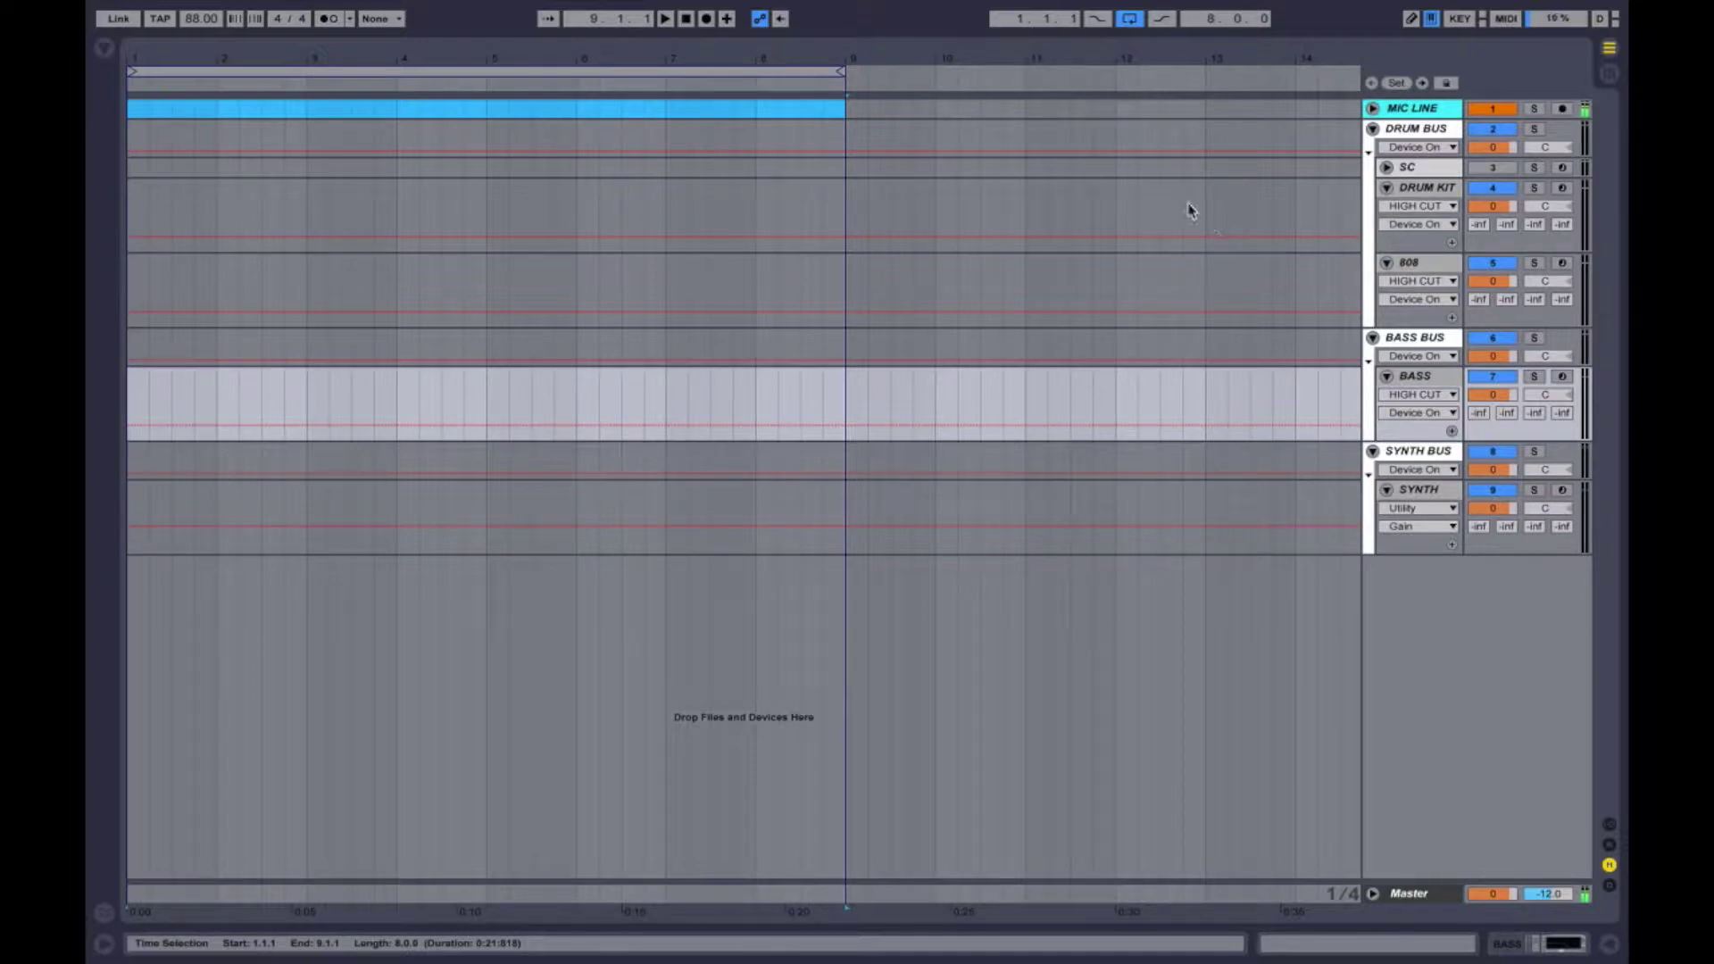
click(489, 115)
drag(489, 116, 576, 114)
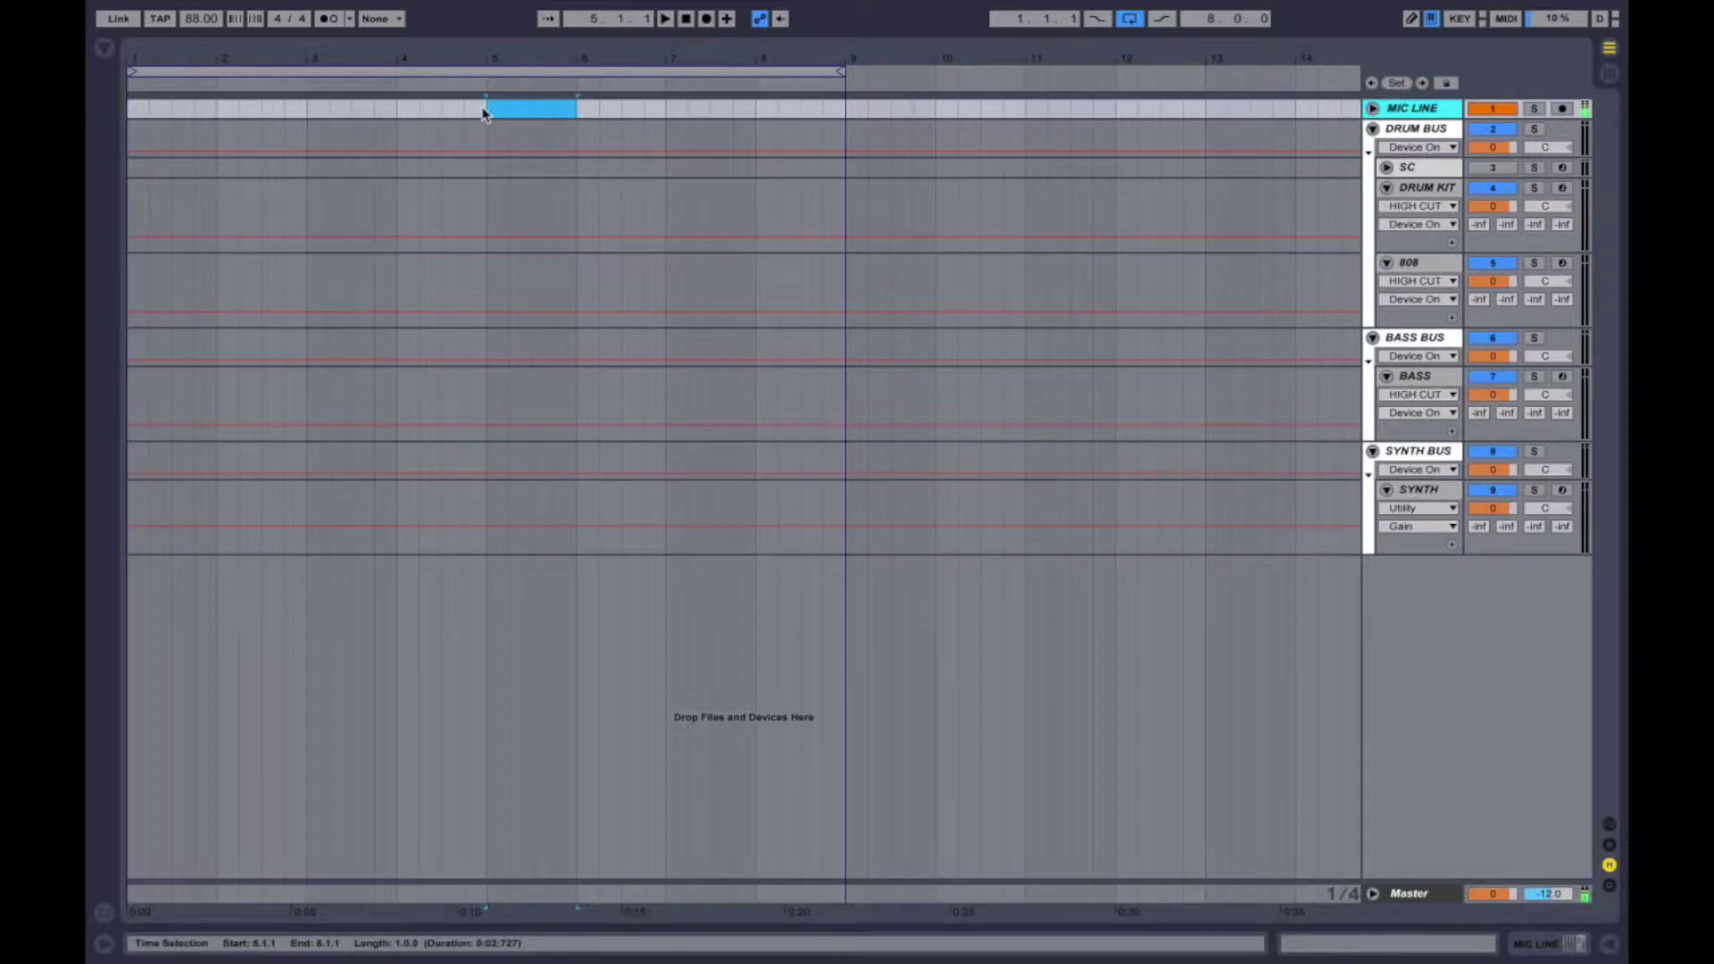
drag(486, 108, 586, 111)
mouse_move(484, 111)
mouse_down()
mouse_move(591, 115)
mouse_move(489, 116)
mouse_up()
drag(486, 110, 585, 112)
key(Tab)
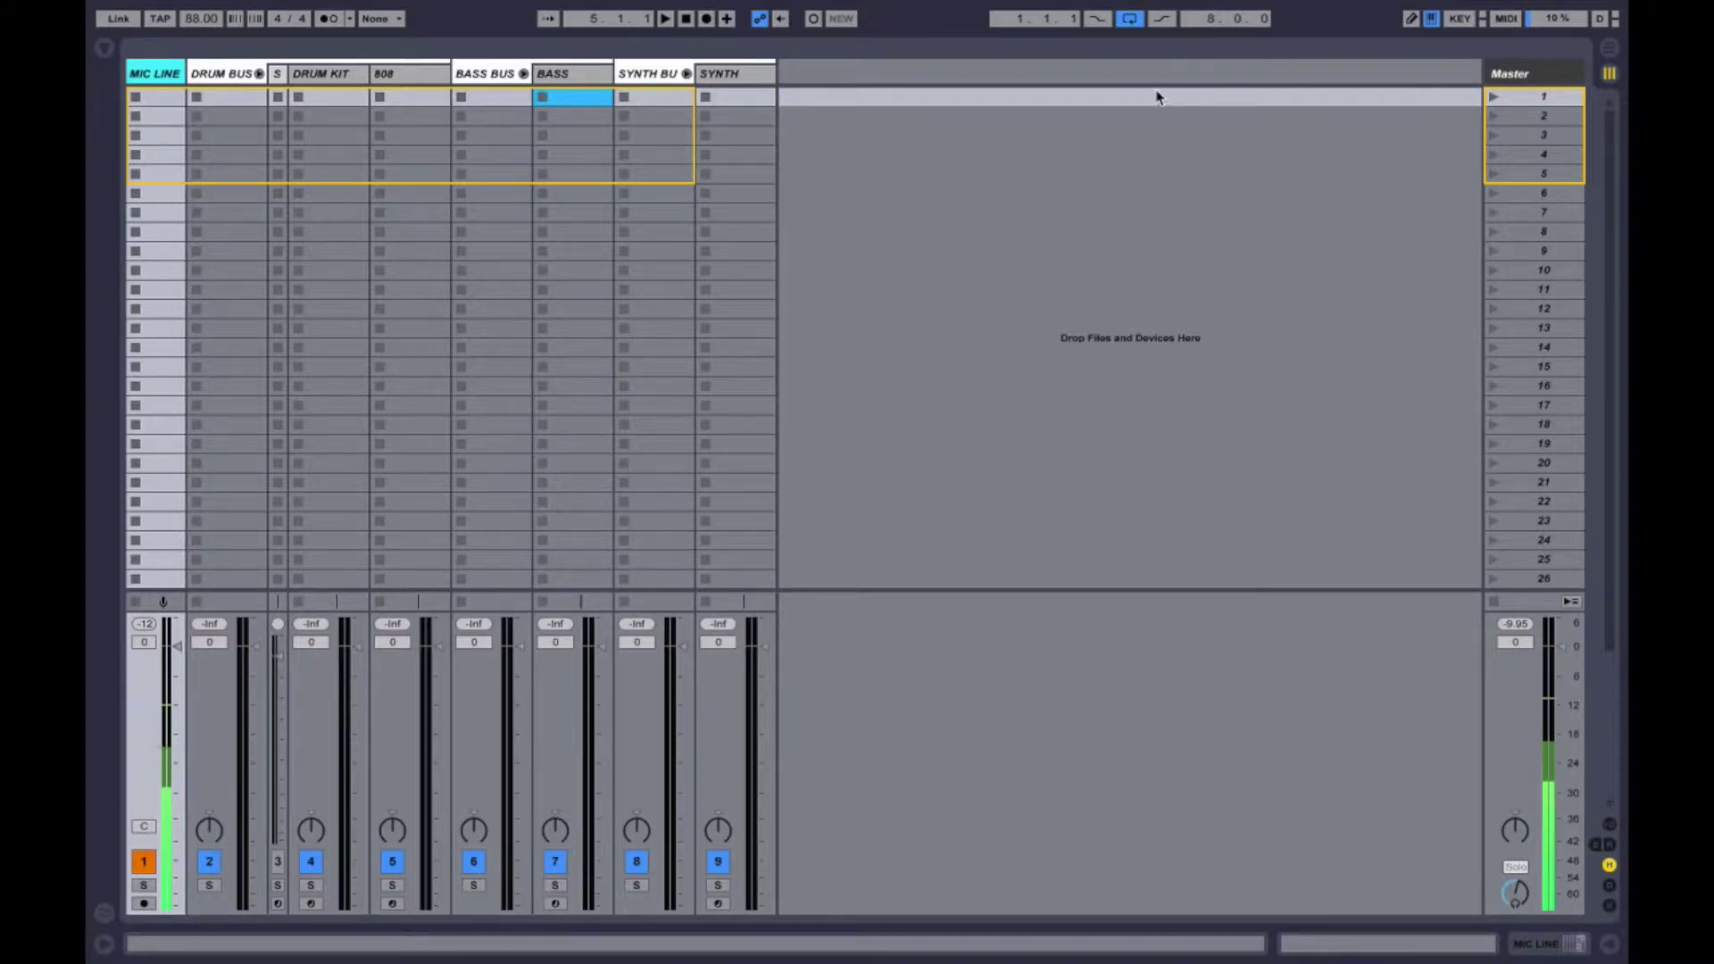
Narrow MIC LINE to a sliver and select DRUM BUS, DRUM KIT, 808, BASS and SYNTH
drag(189, 75, 148, 75)
click(183, 75)
click(302, 77)
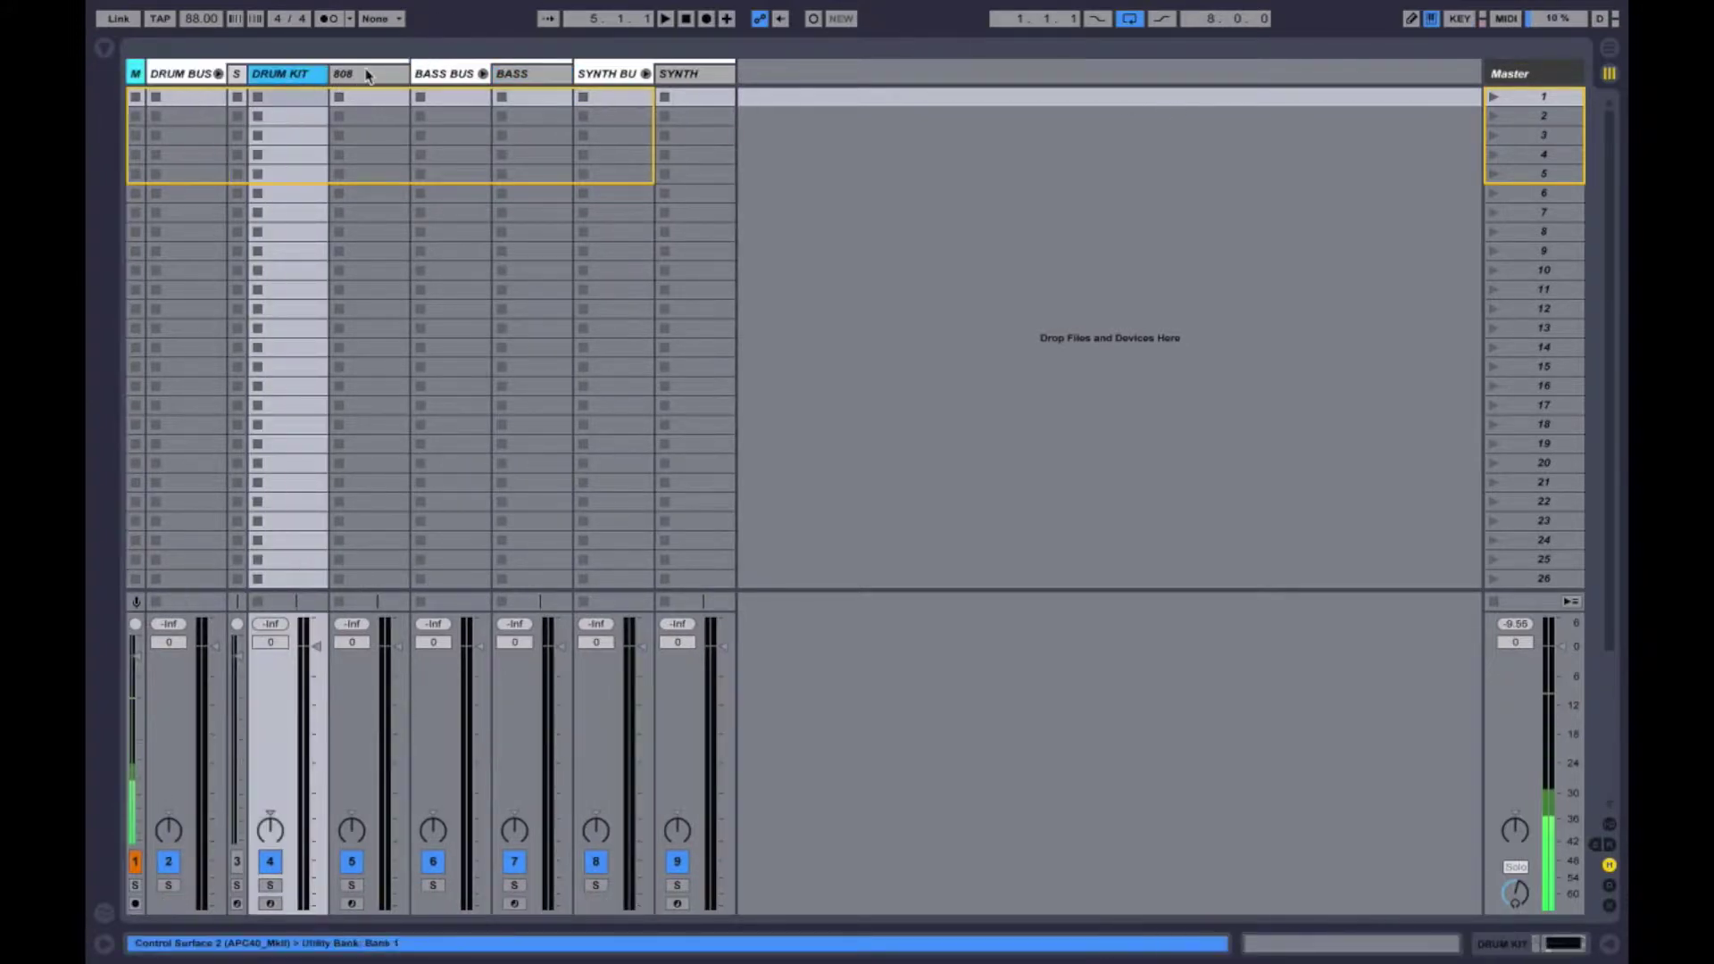
click(375, 76)
click(542, 78)
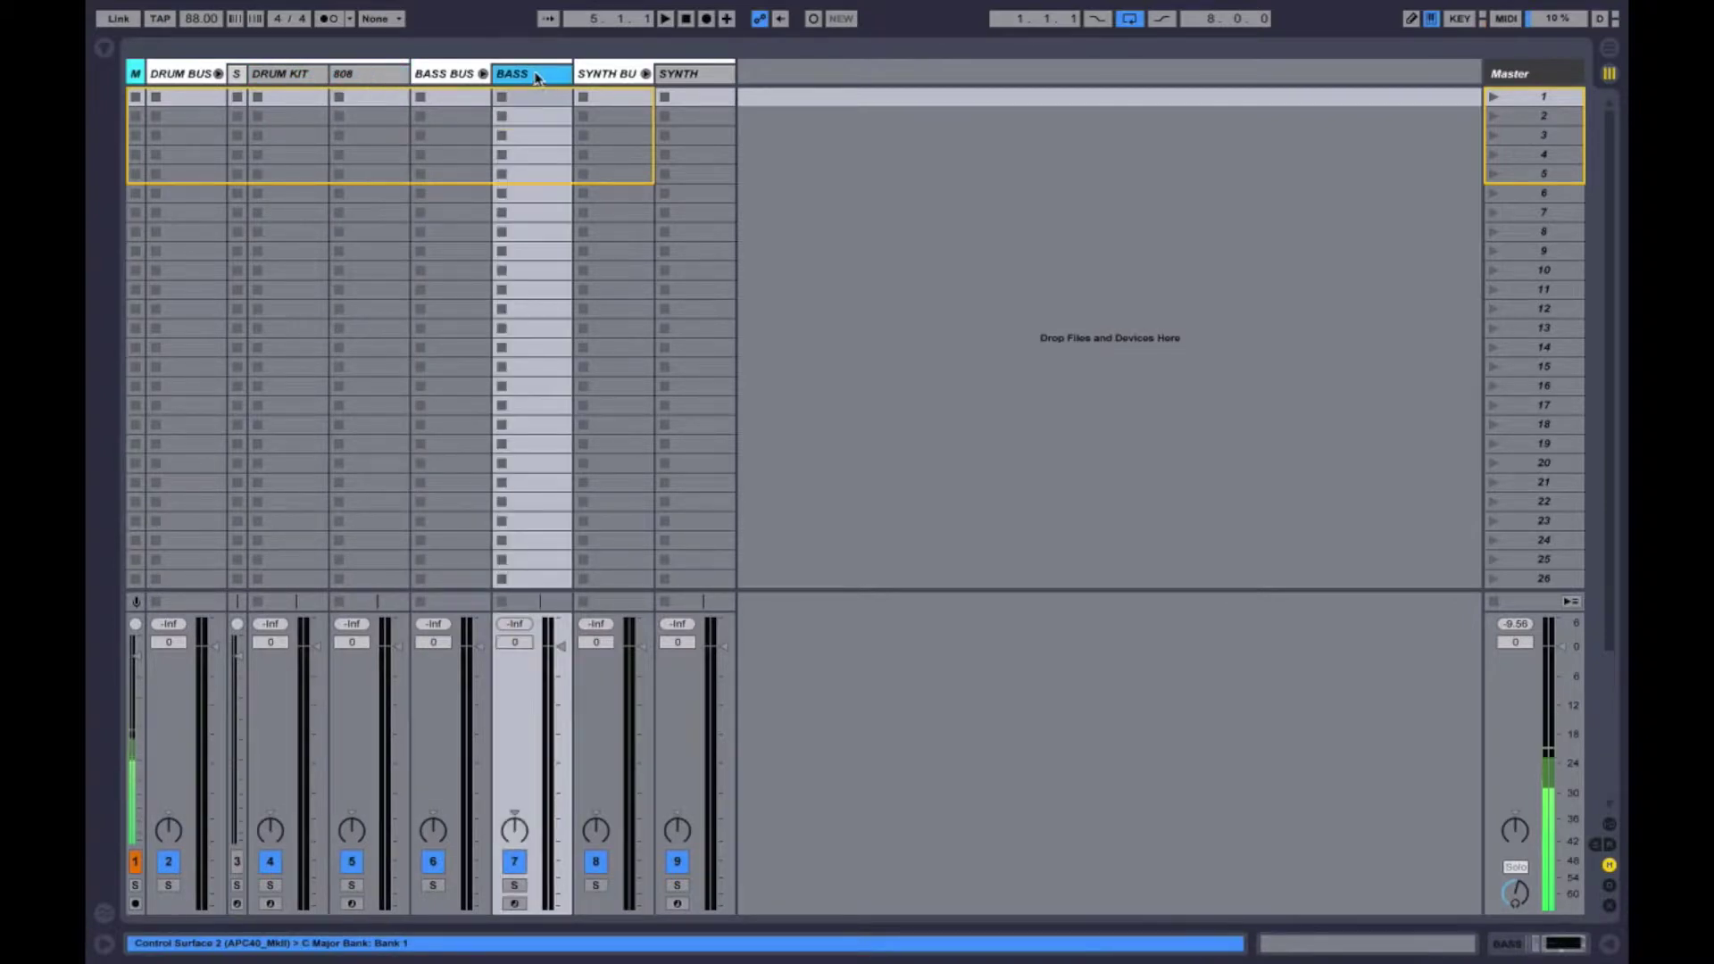
click(698, 77)
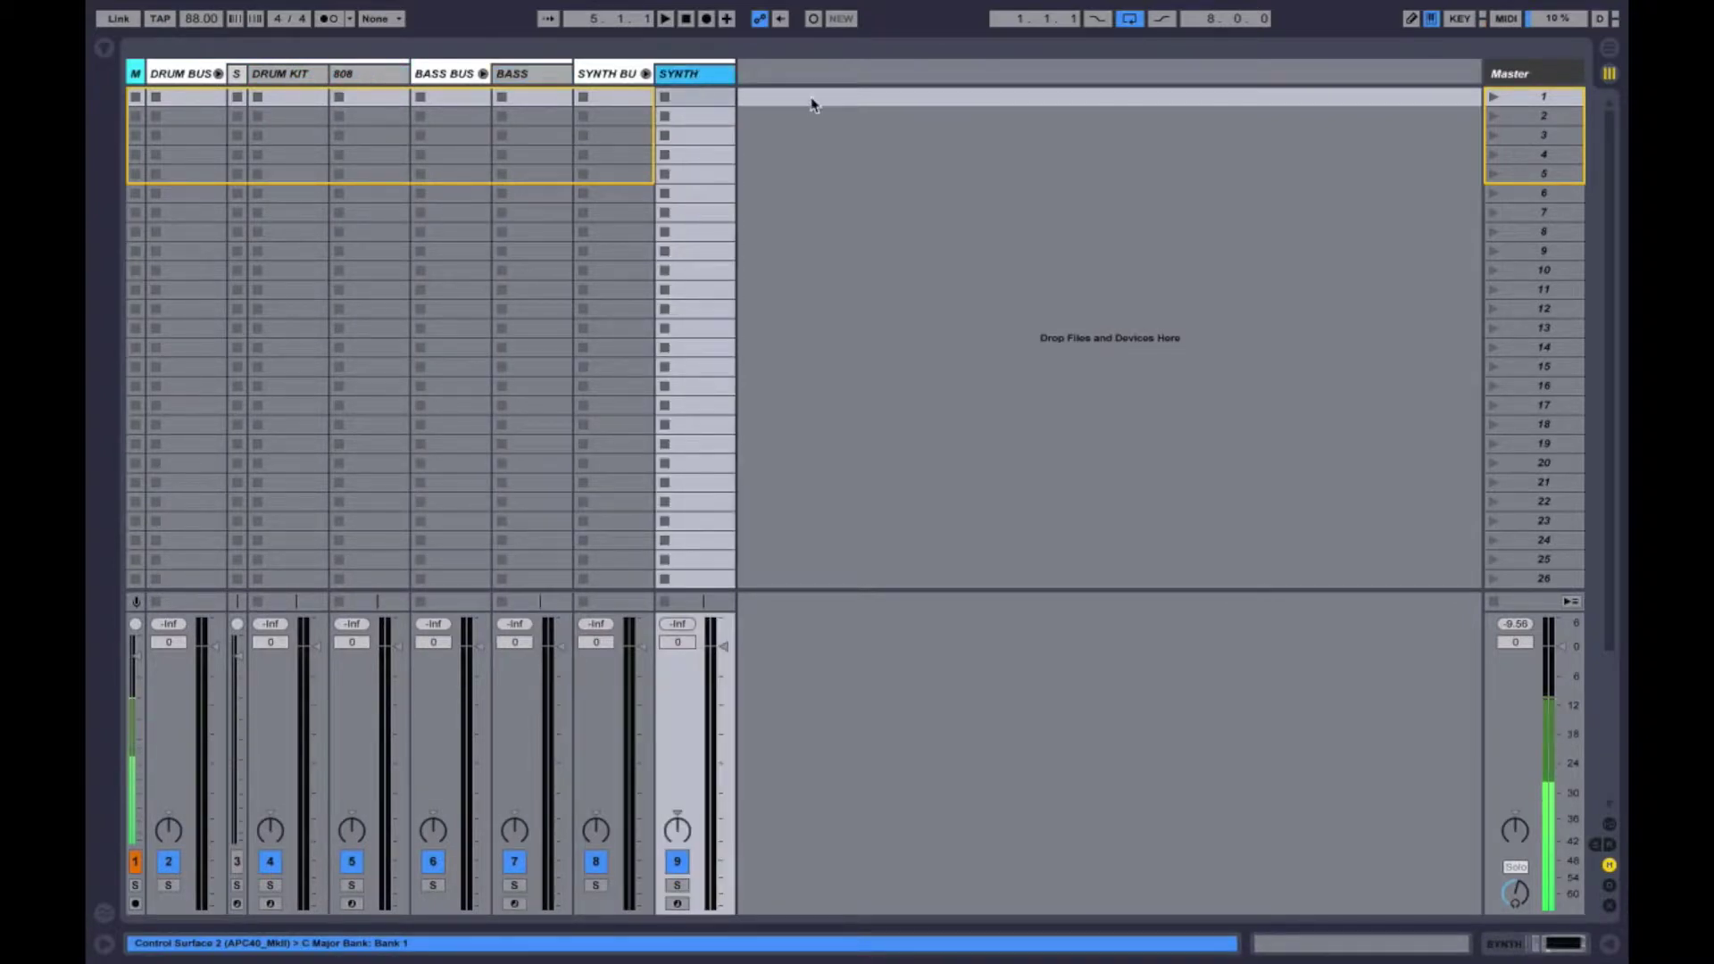
Show the return tracks, the D SC KICK compressor and every track's input/output routing
key(ctrl+alt+r)
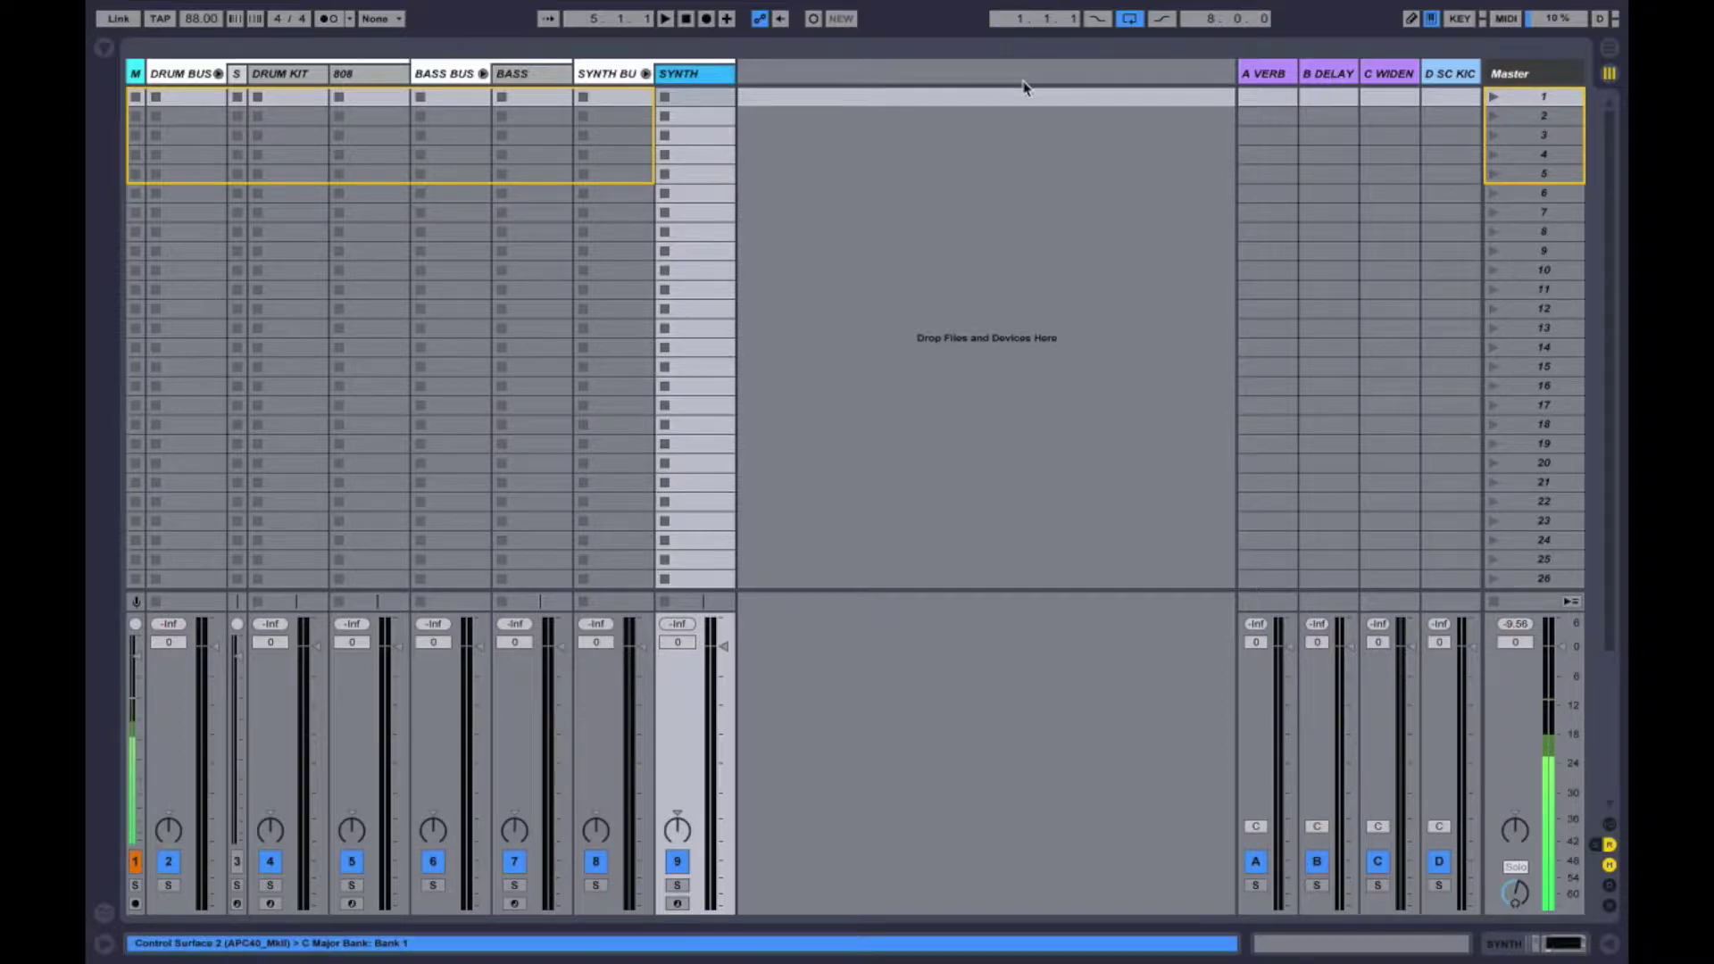
click(1437, 75)
key(ctrl+alt+l)
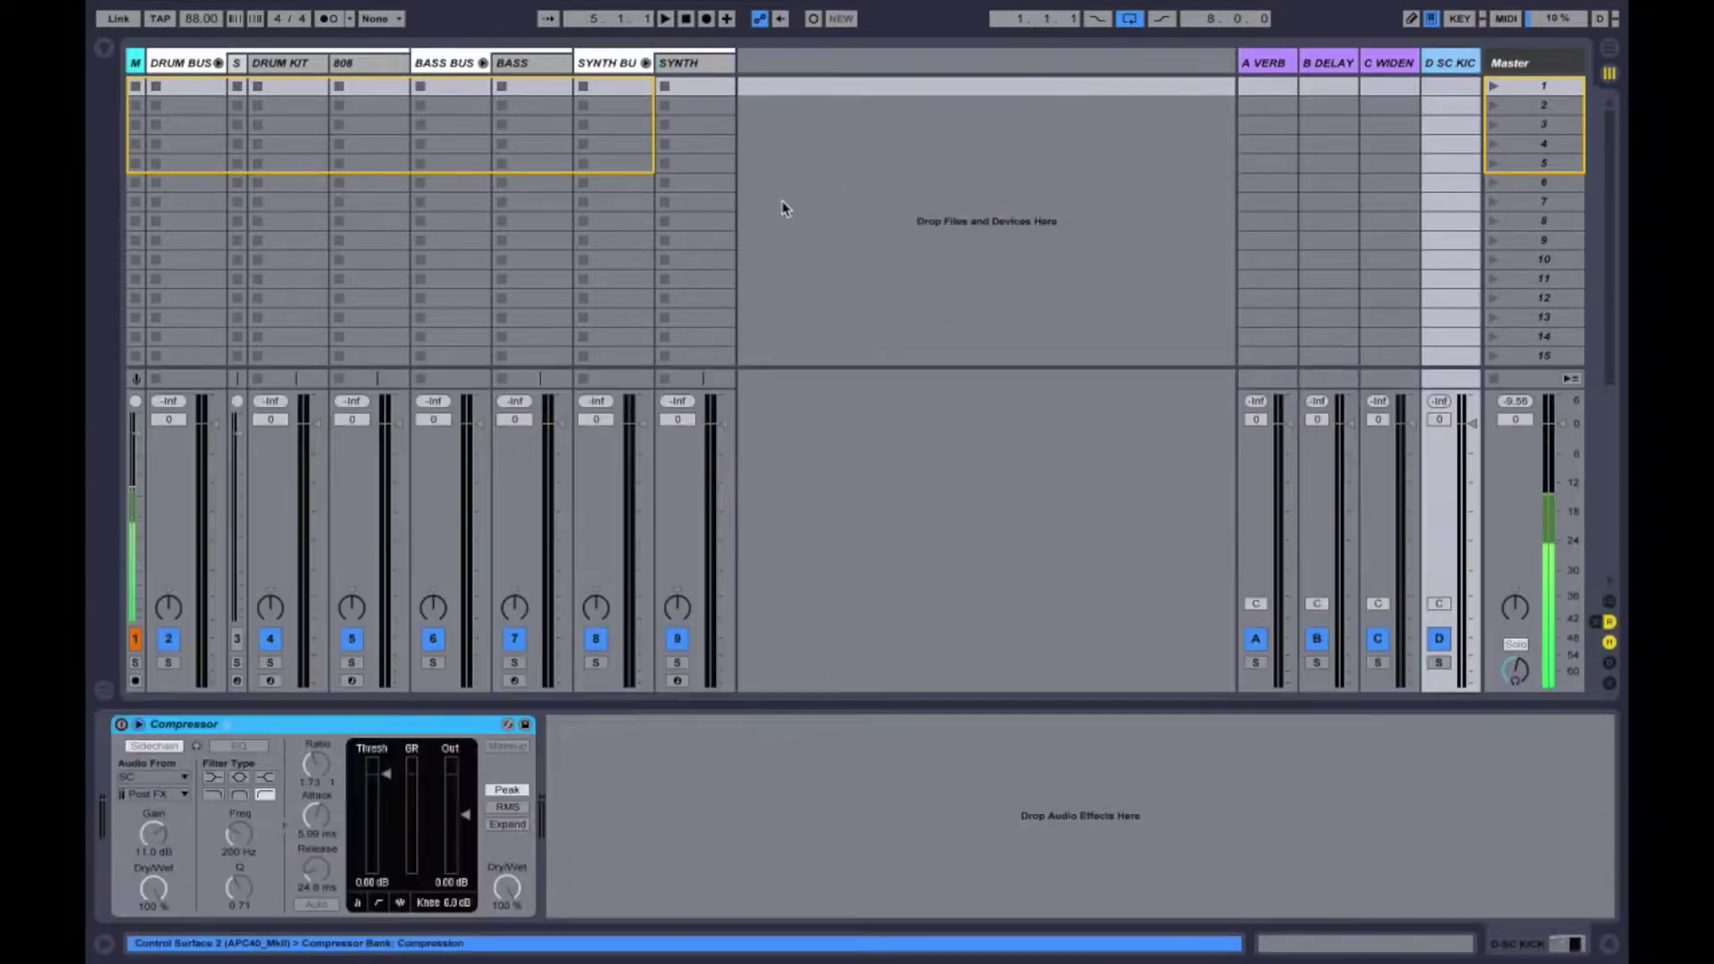
key(ctrl+alt+i)
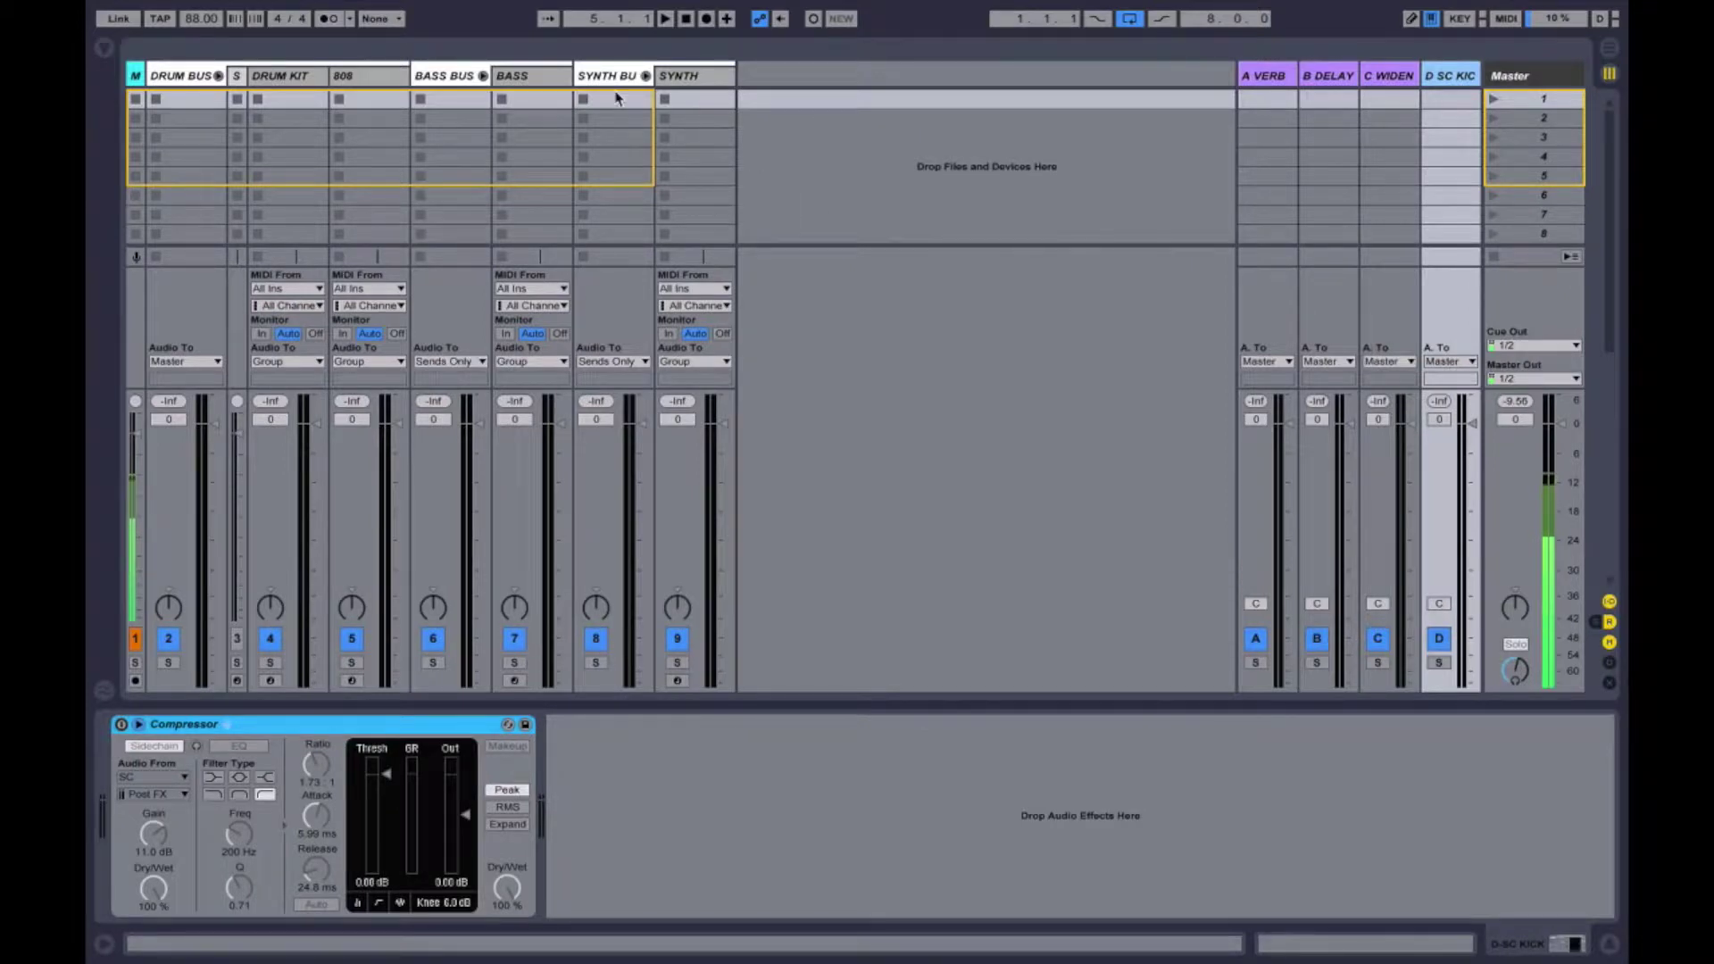
Inspect the BASS, SYNTH, SYNTH BUS and BASS BUS device chains, including BASS's high cut EQ
click(512, 77)
click(711, 77)
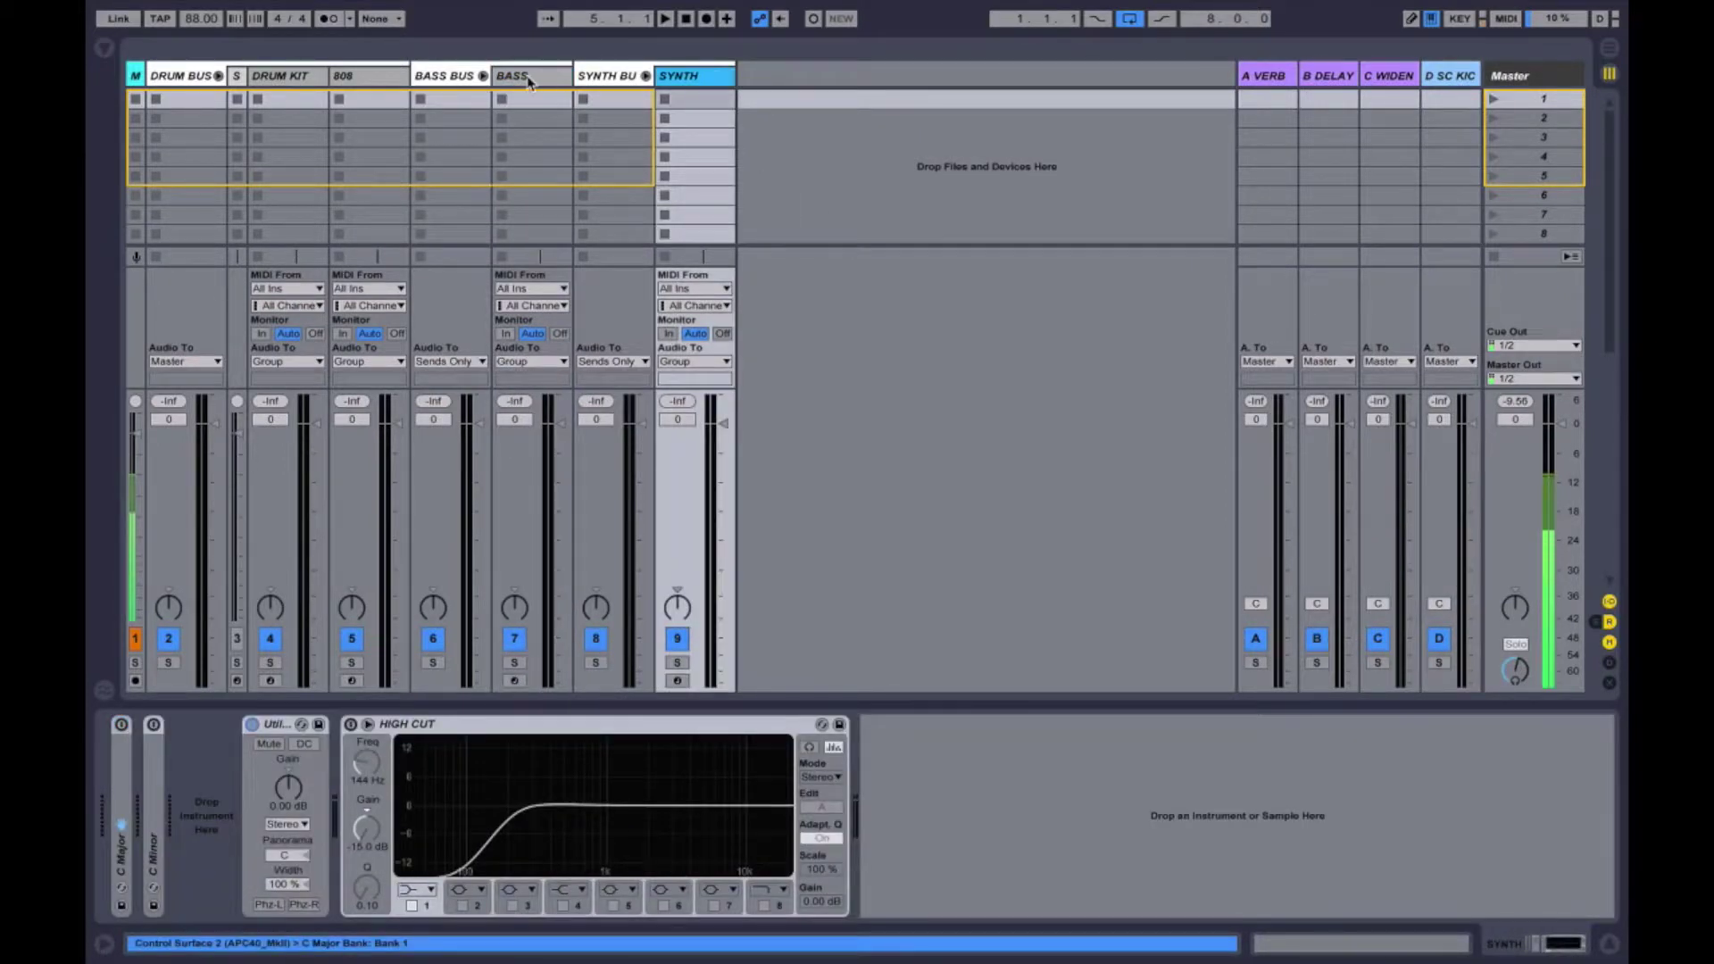
click(528, 78)
click(693, 78)
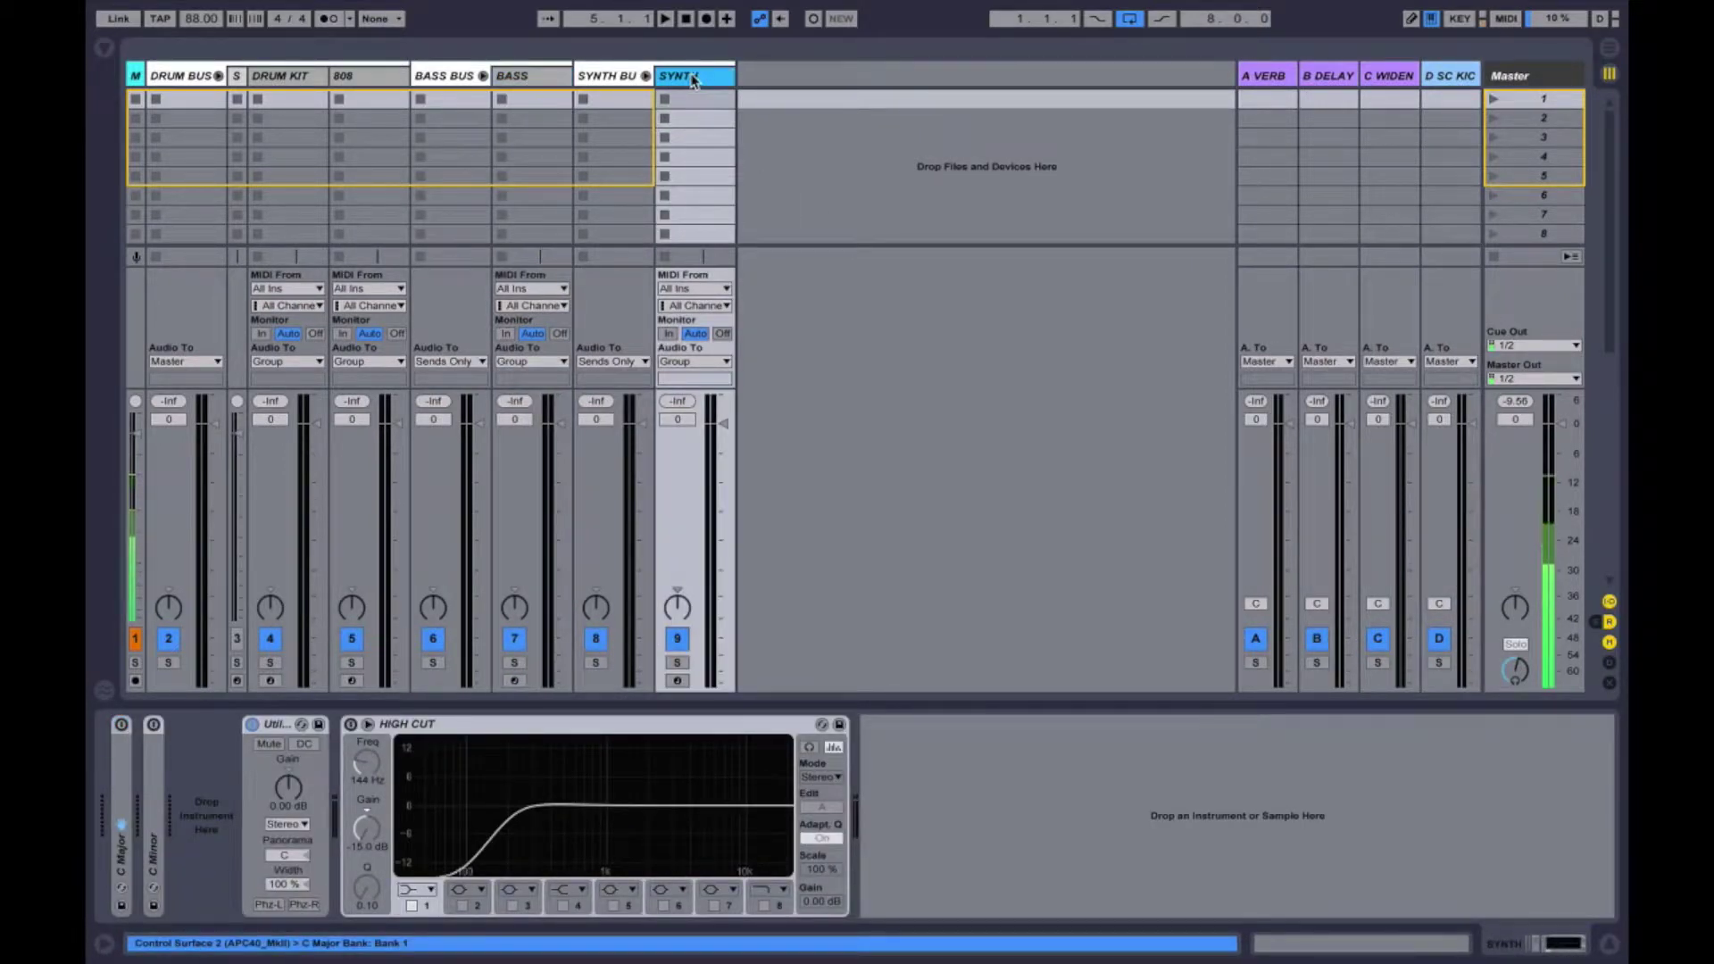
click(516, 79)
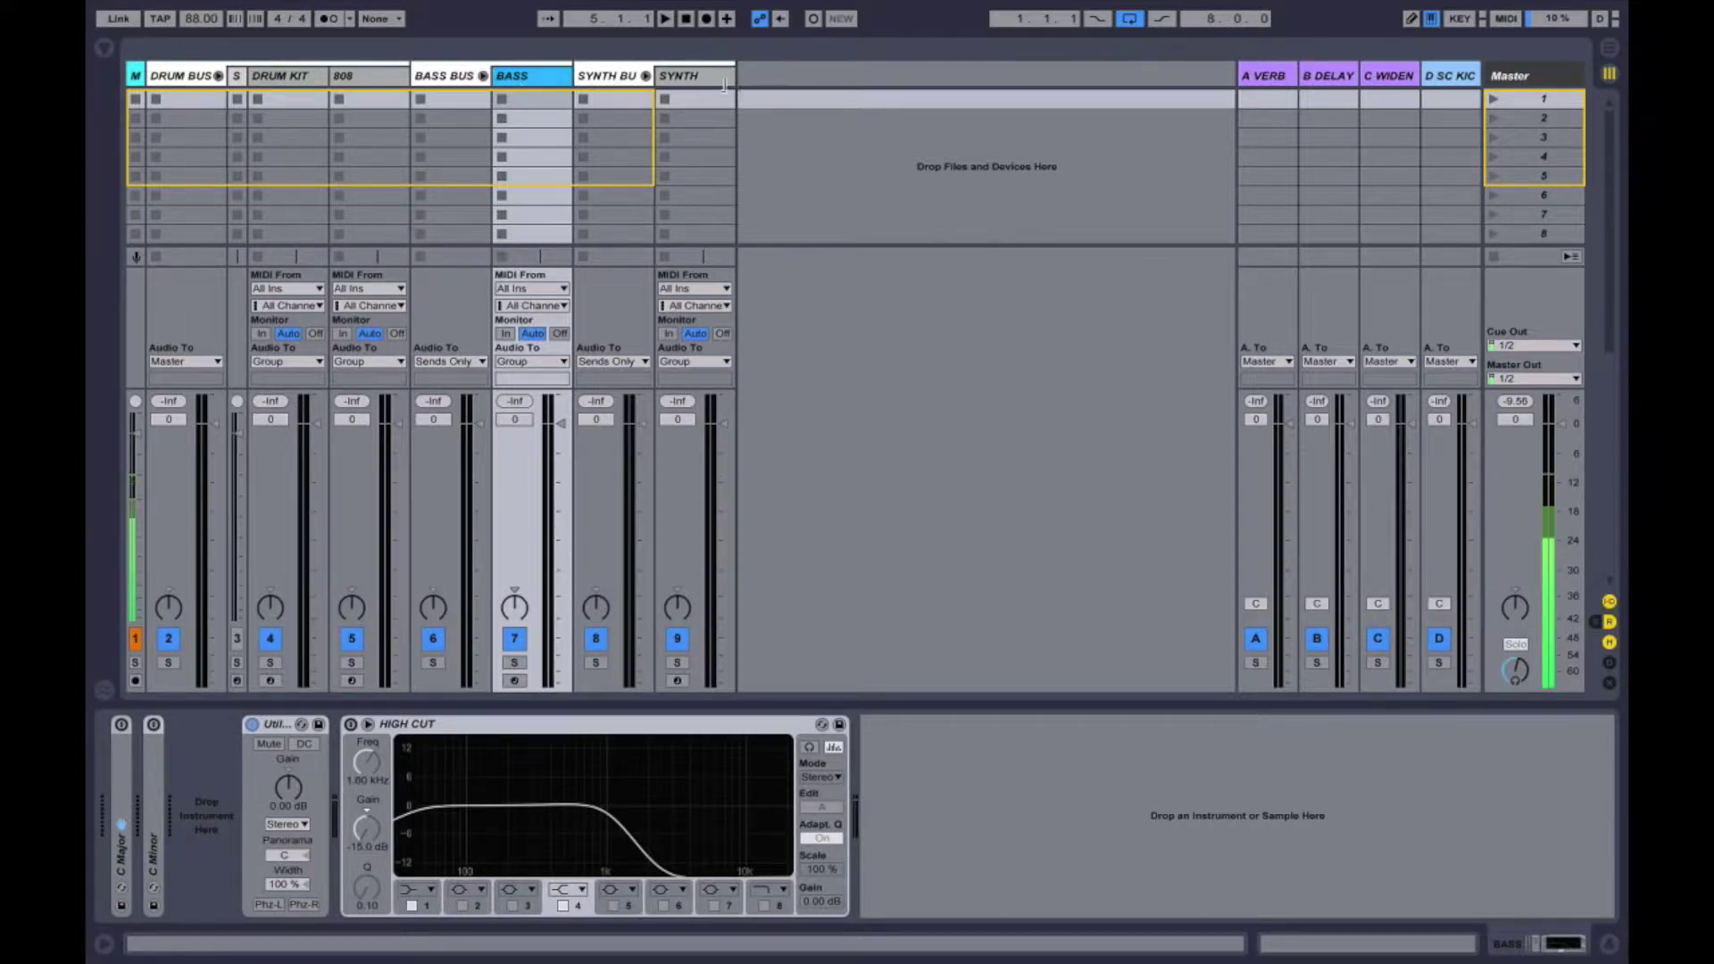
click(607, 79)
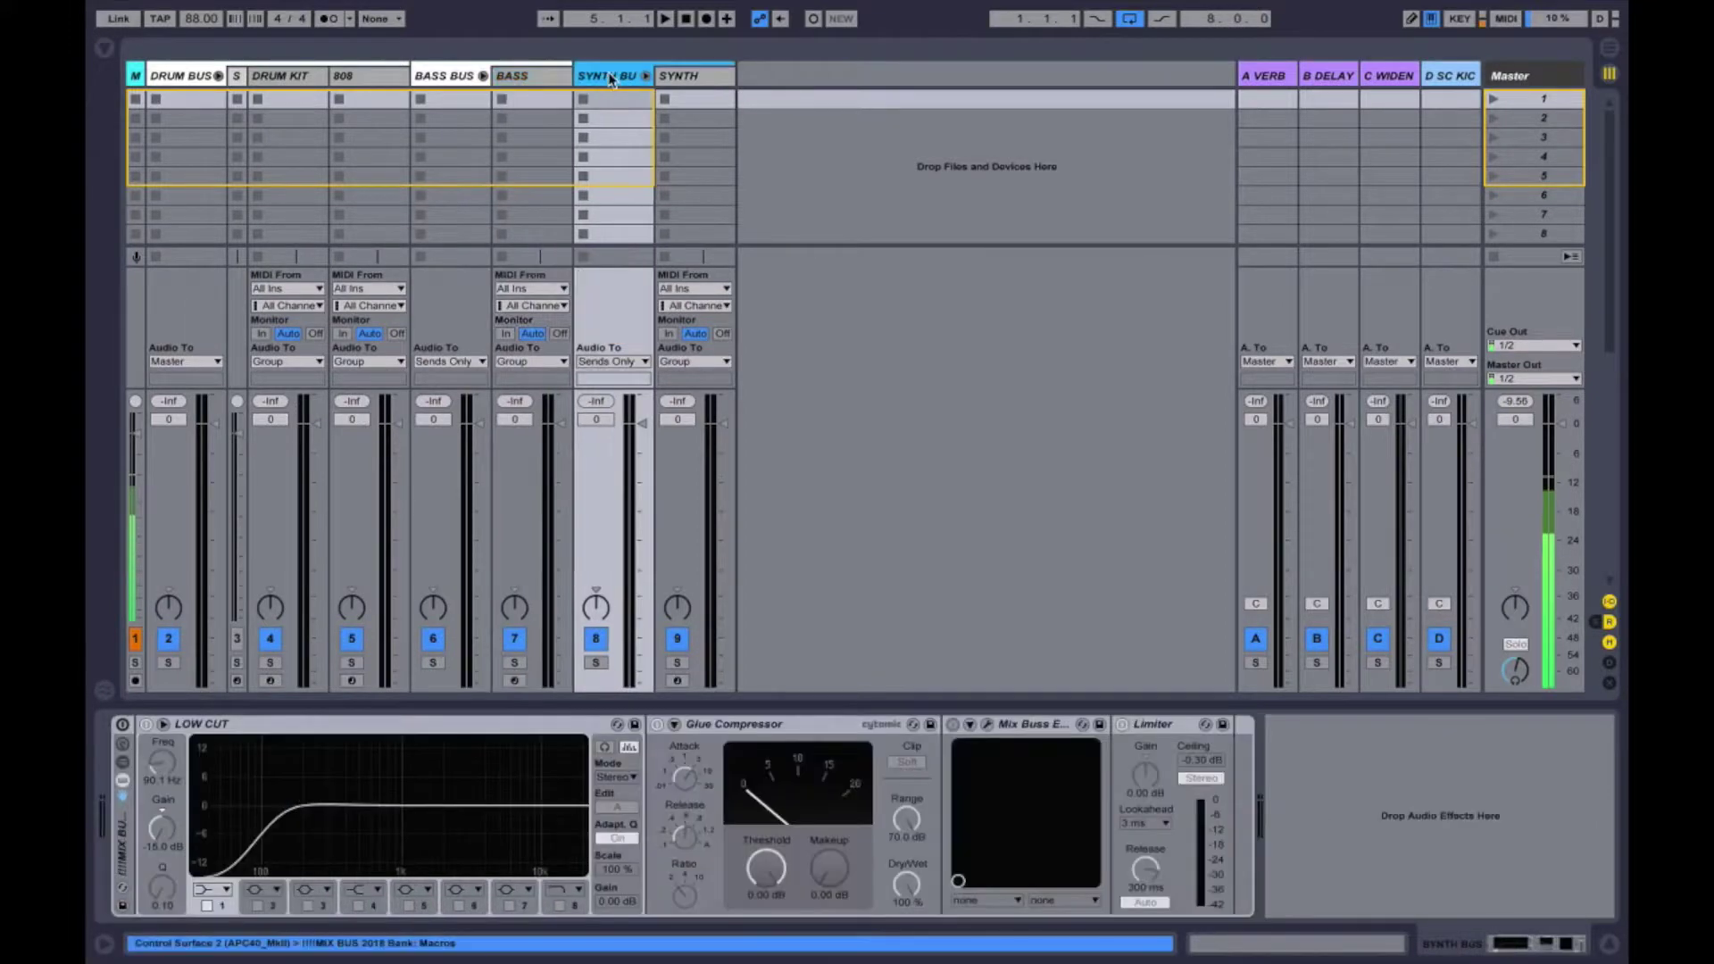
click(432, 79)
Review the DRUM BUS, 808, BASS BUS and SYNTH chains, ending on SYNTH BUS with sends shown
click(166, 79)
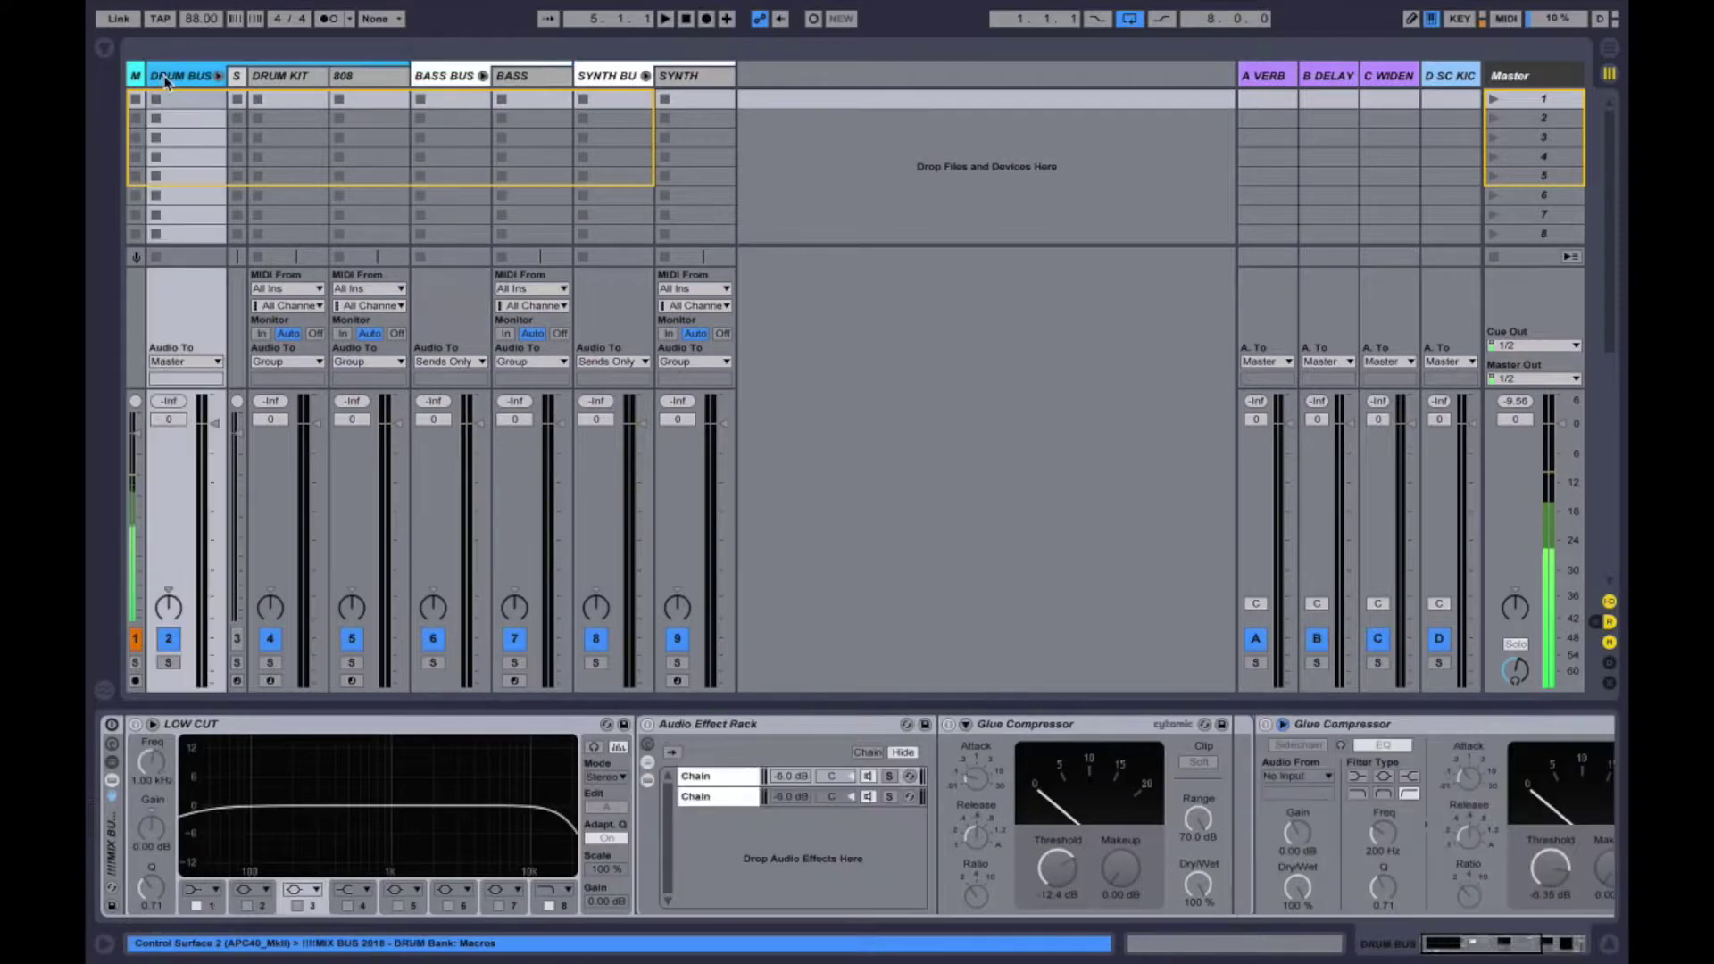
click(607, 79)
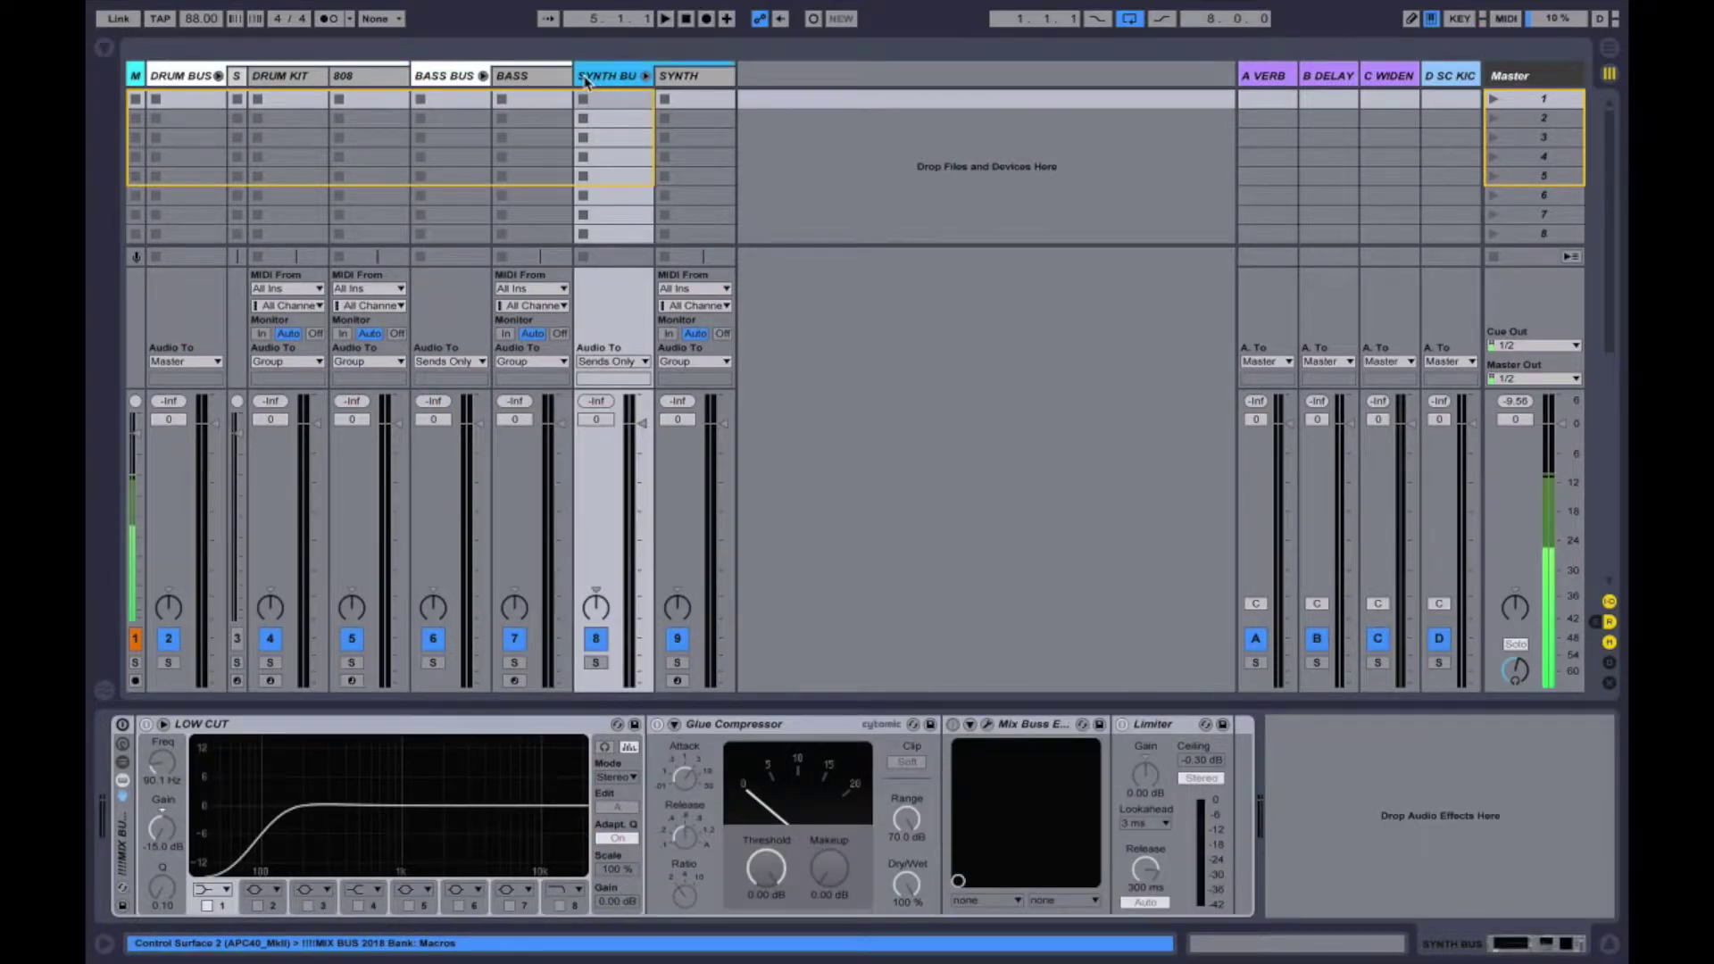
click(371, 79)
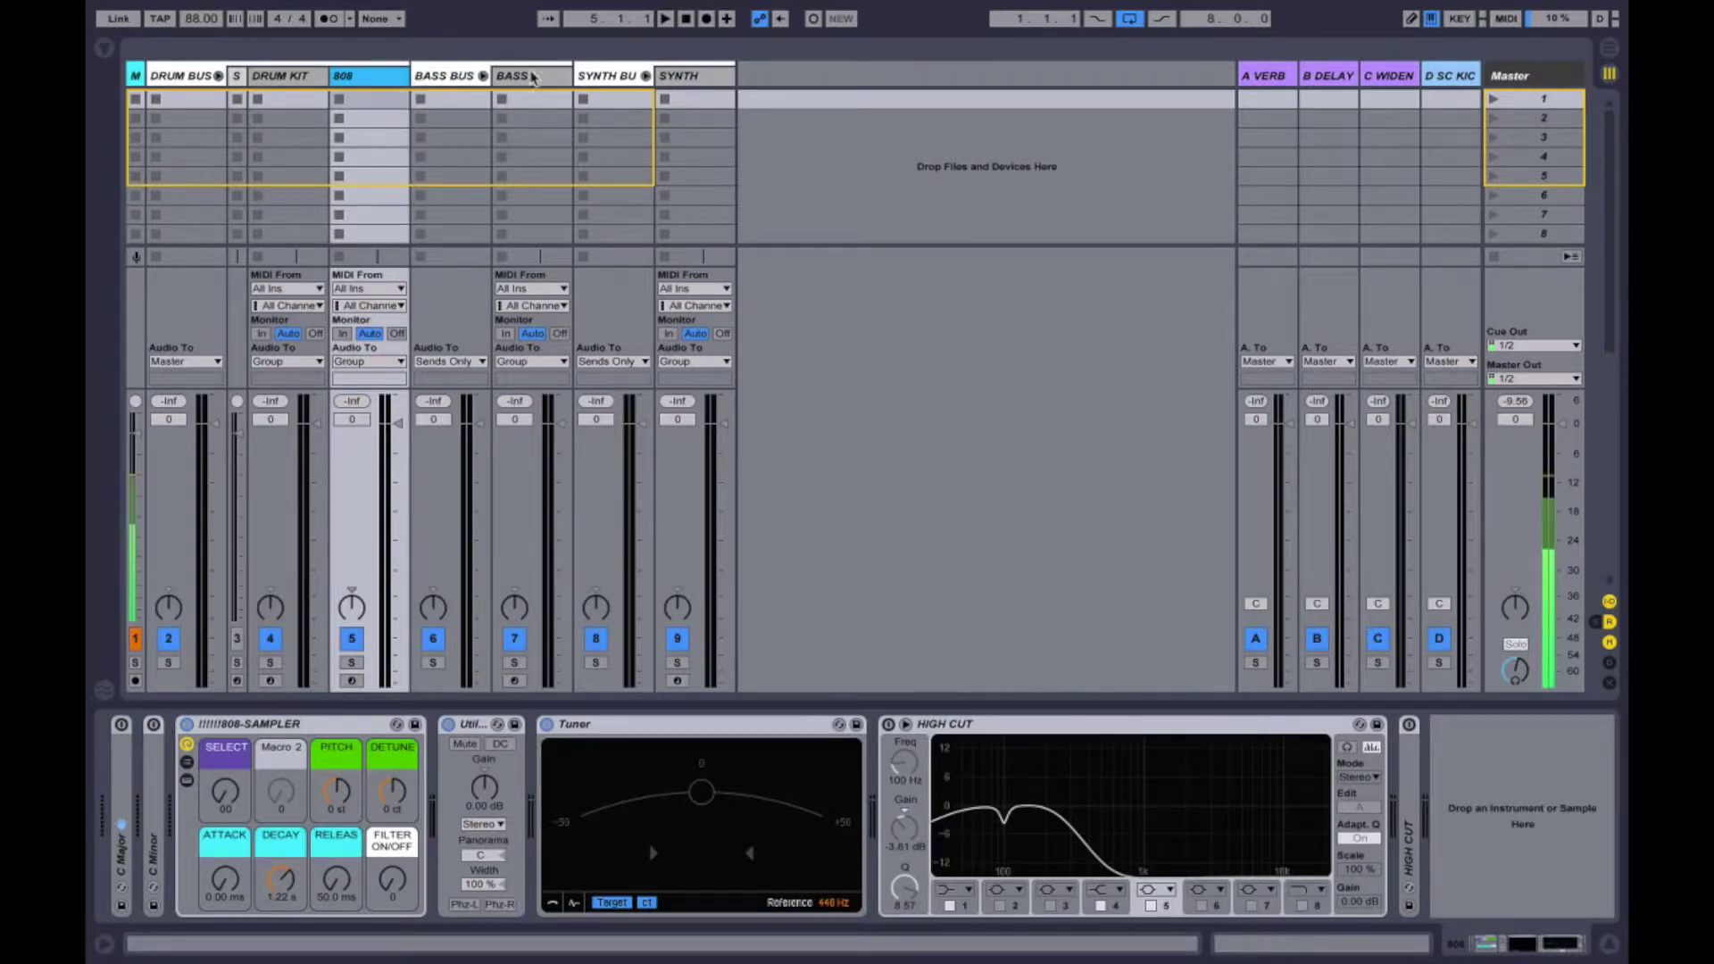
click(445, 79)
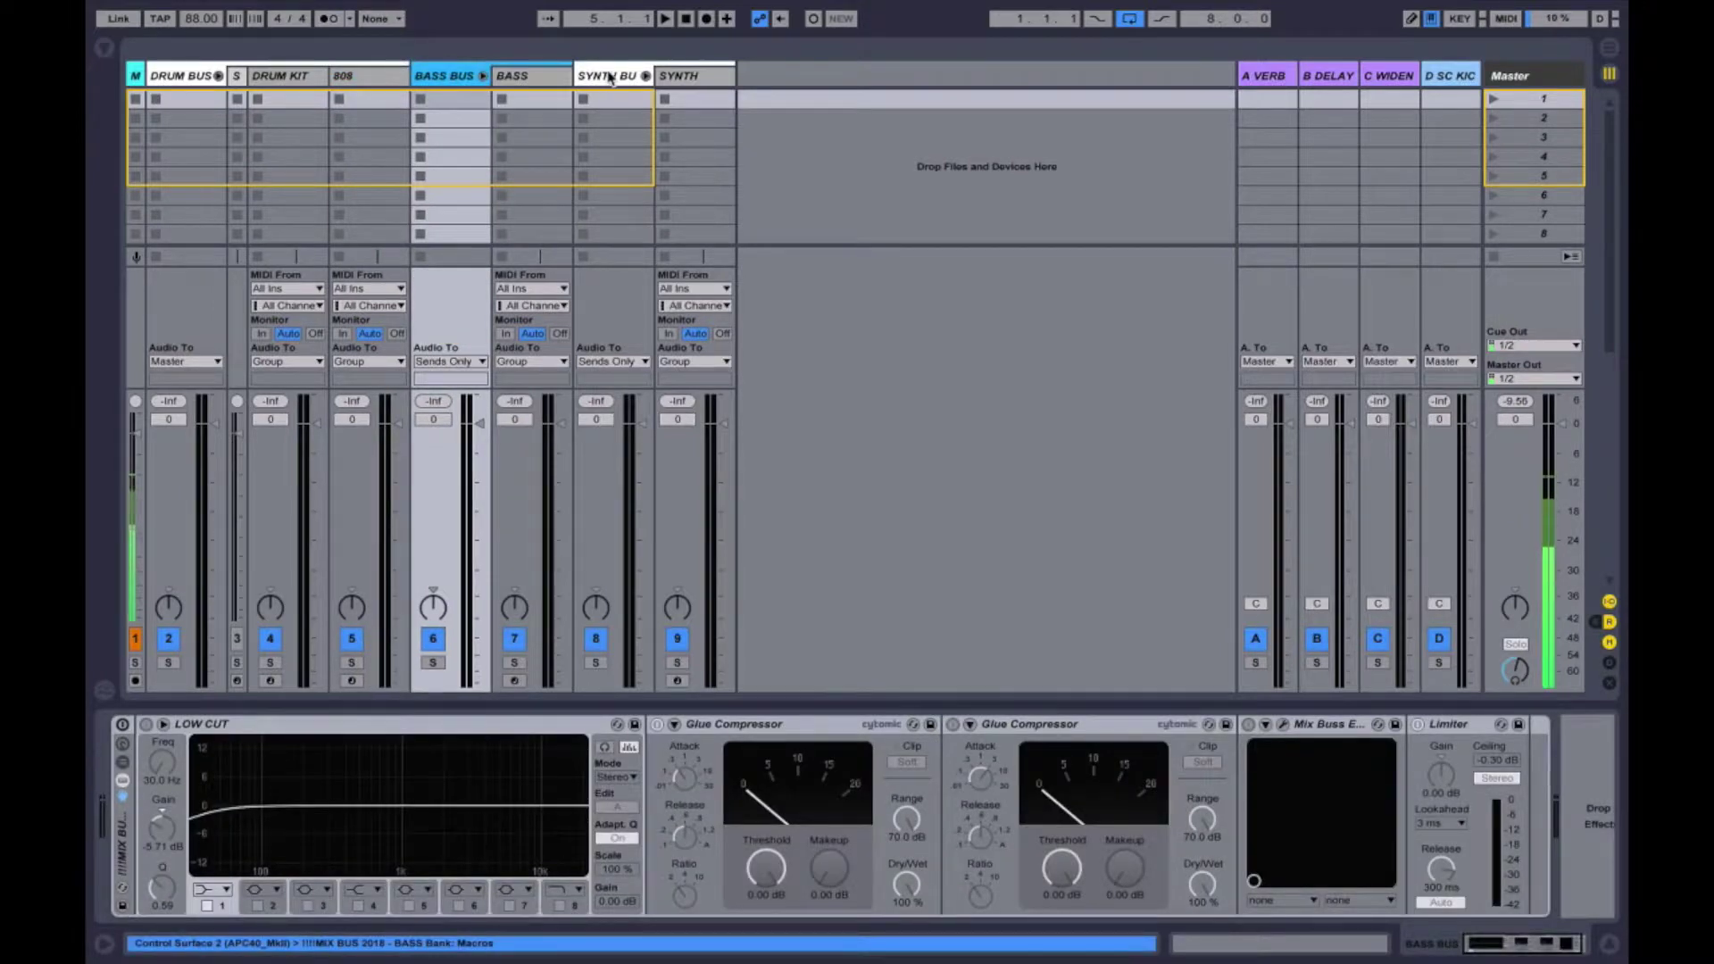
click(684, 79)
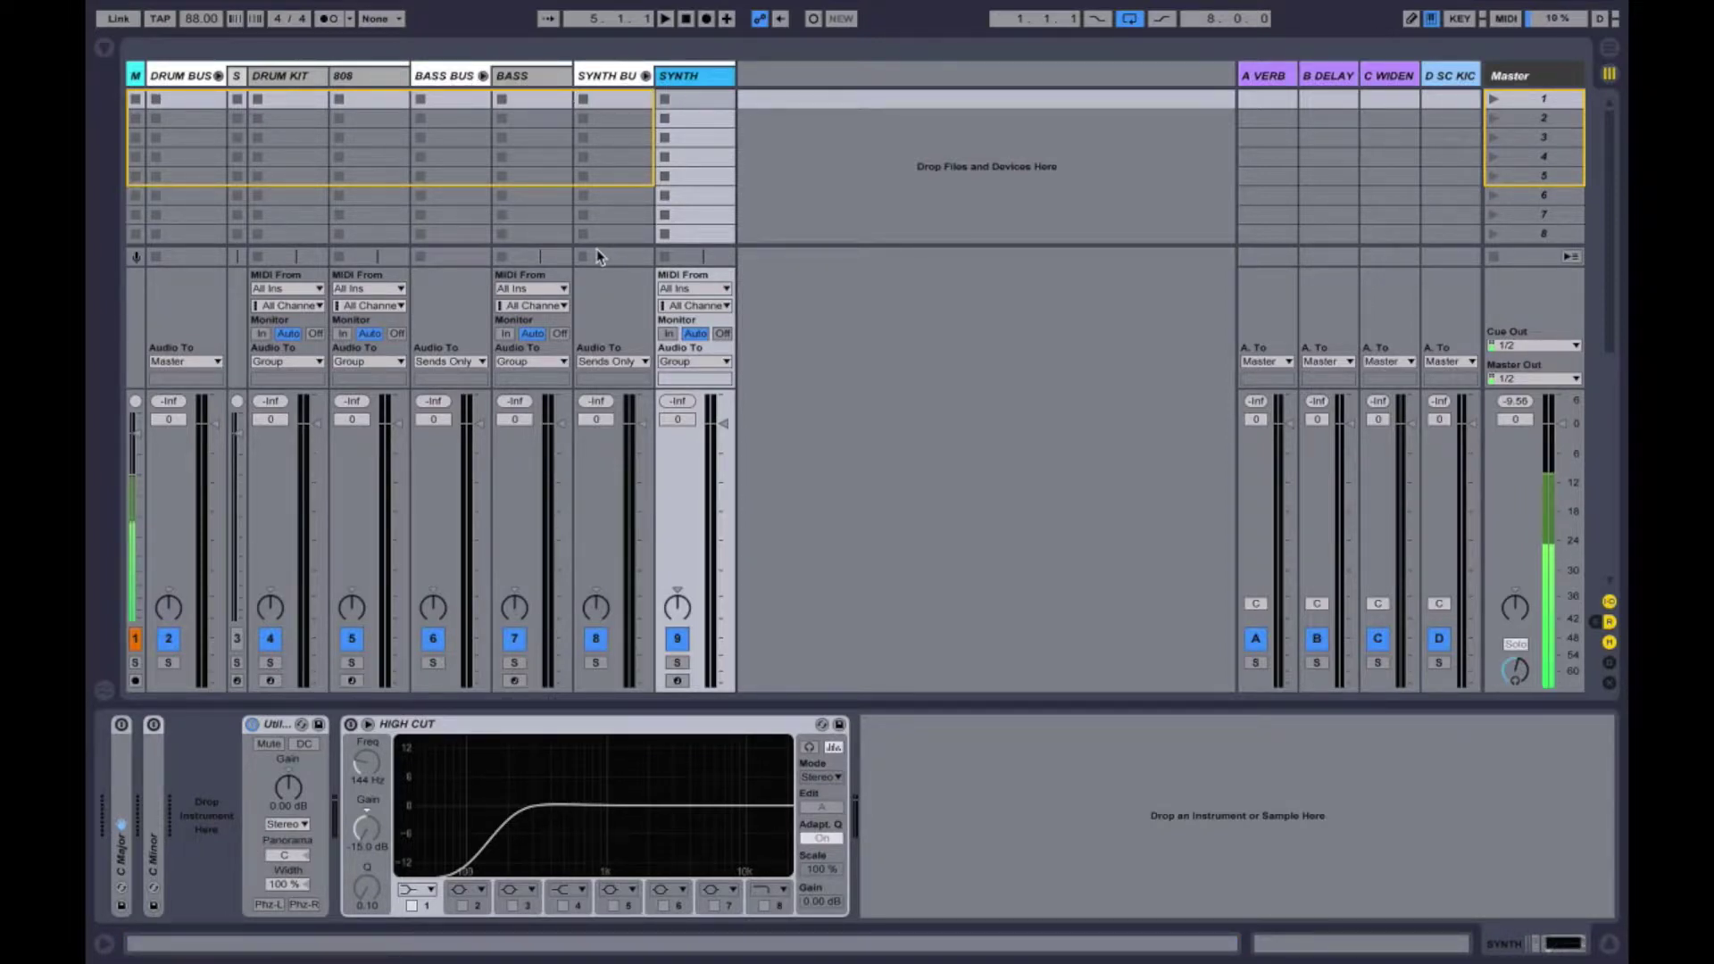
click(623, 75)
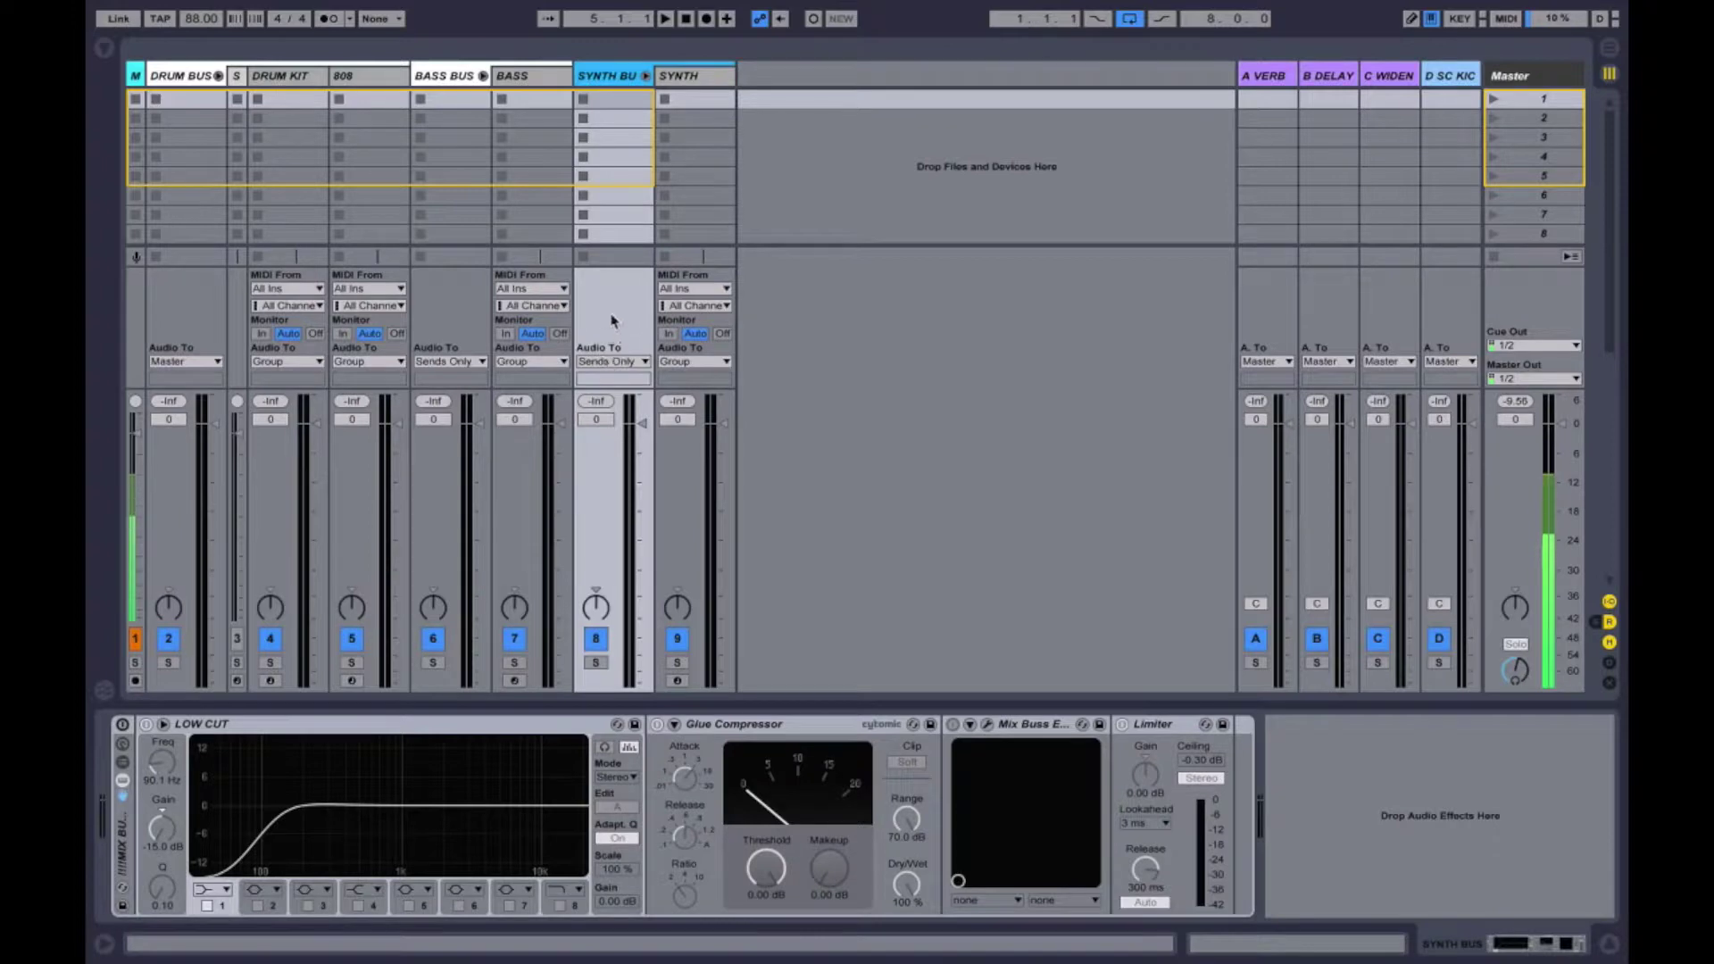
key(ctrl+alt+s)
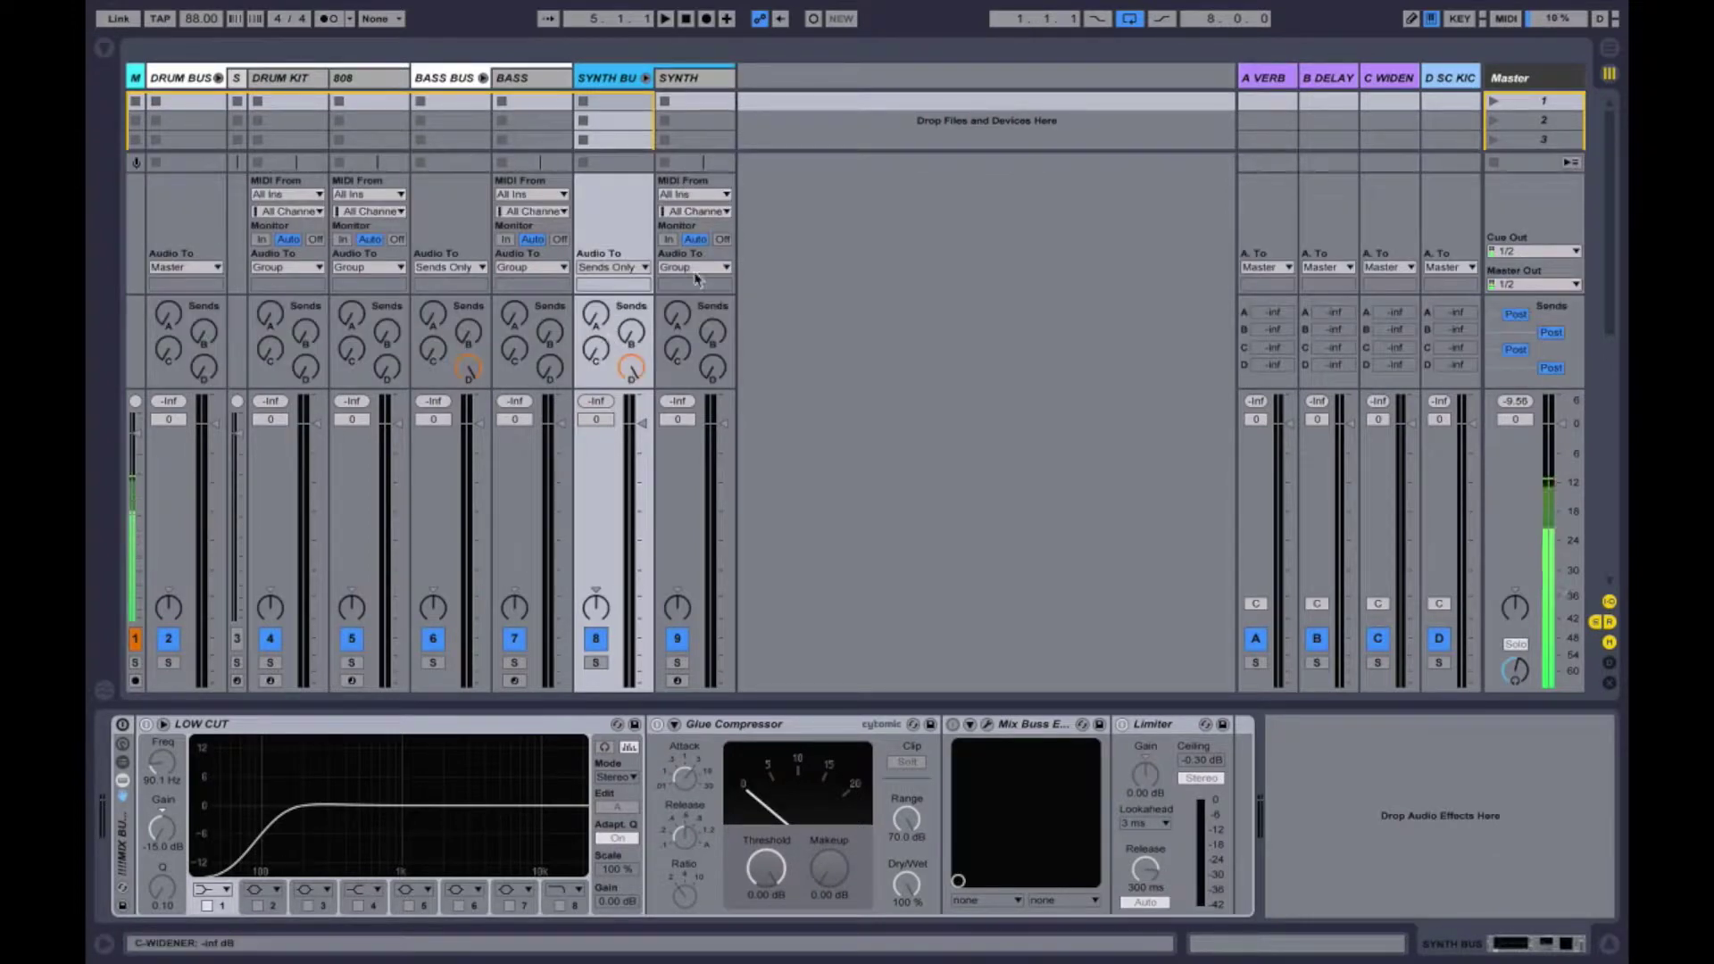
After checking the D SC KICK and bus devices, insert an empty audio track after BASS
click(1468, 79)
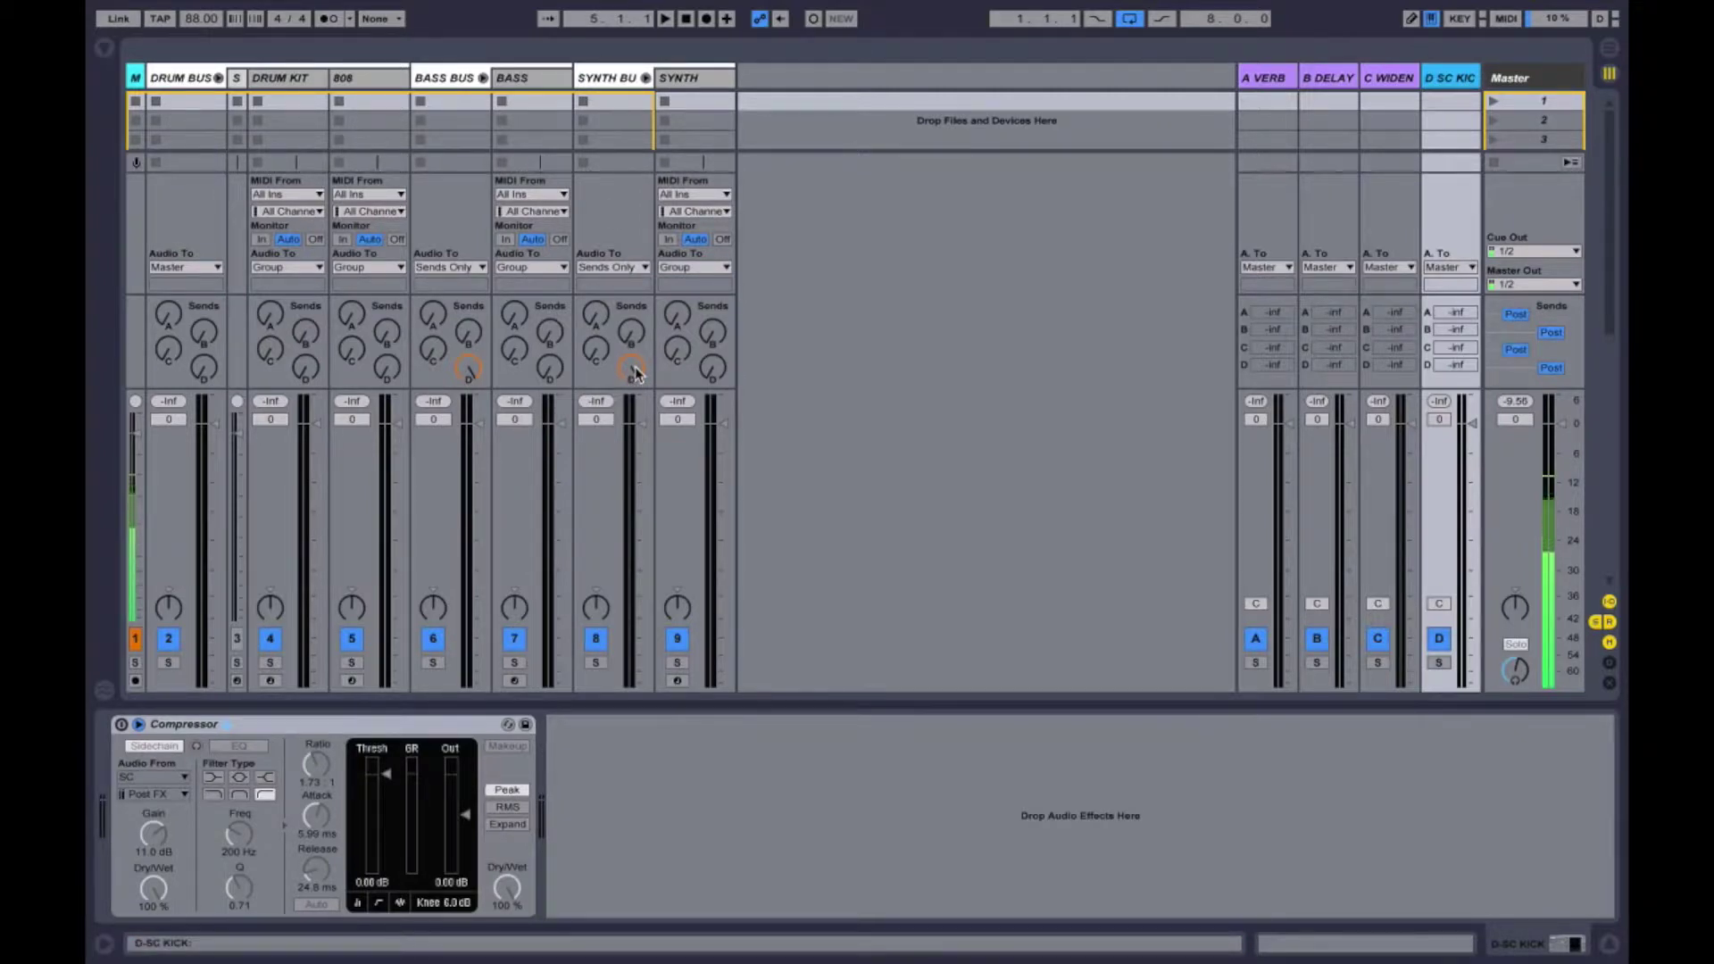
click(592, 79)
click(447, 75)
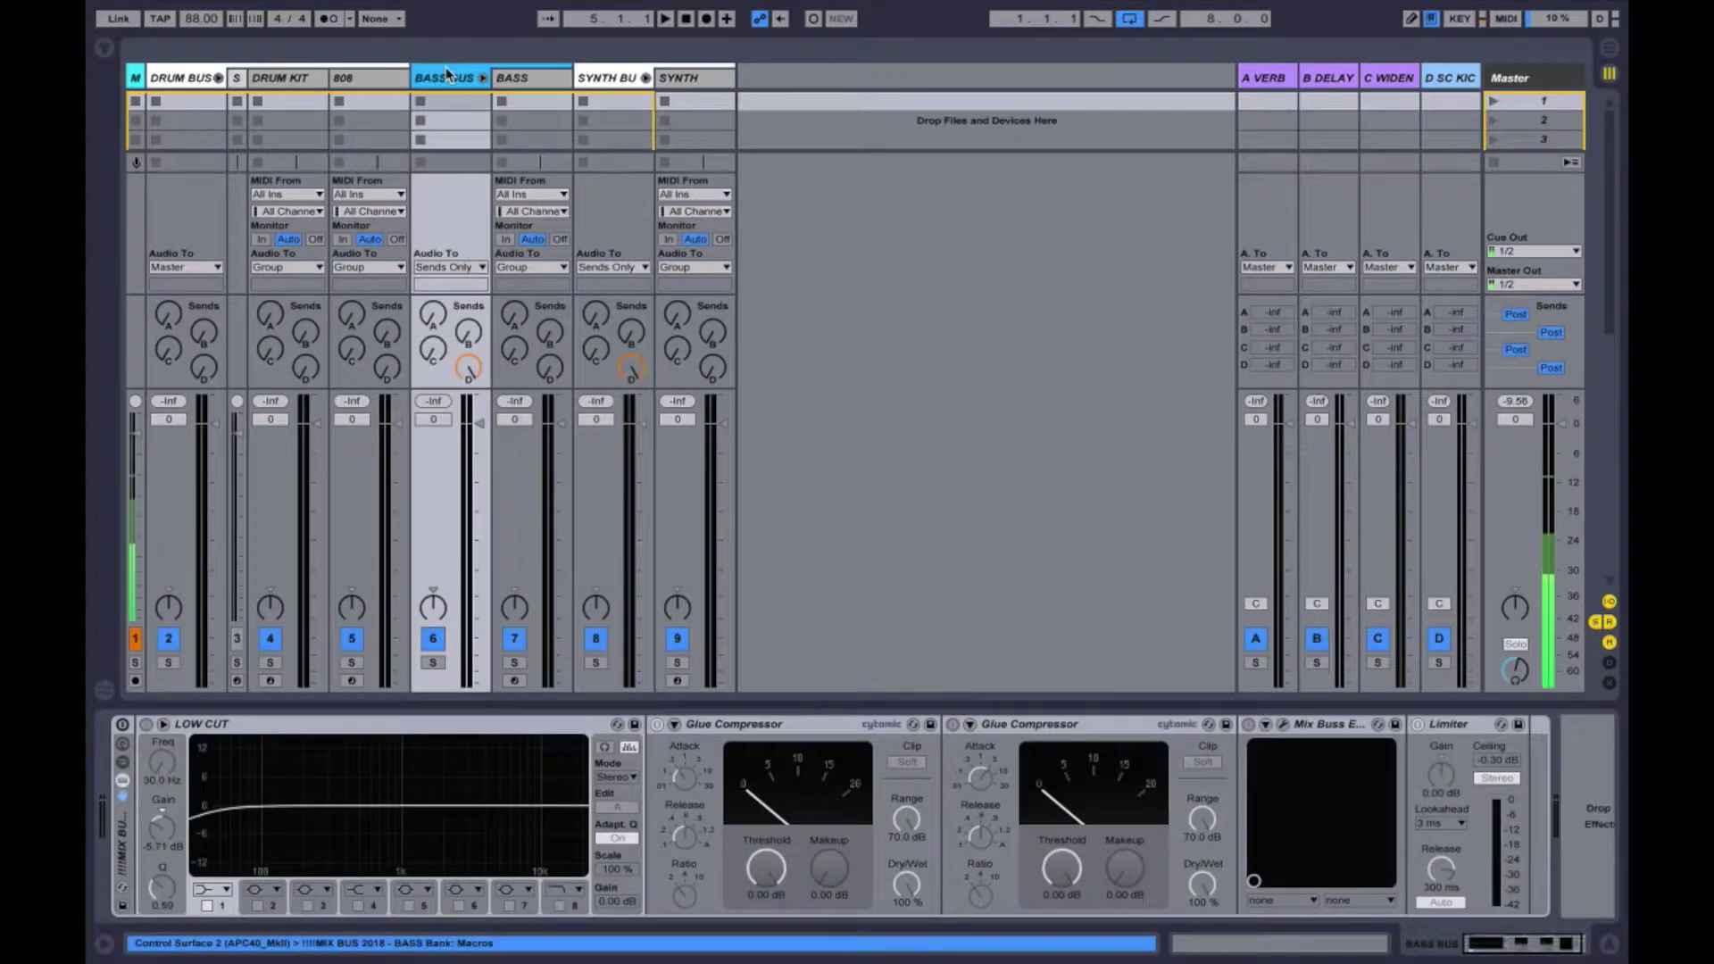
click(546, 330)
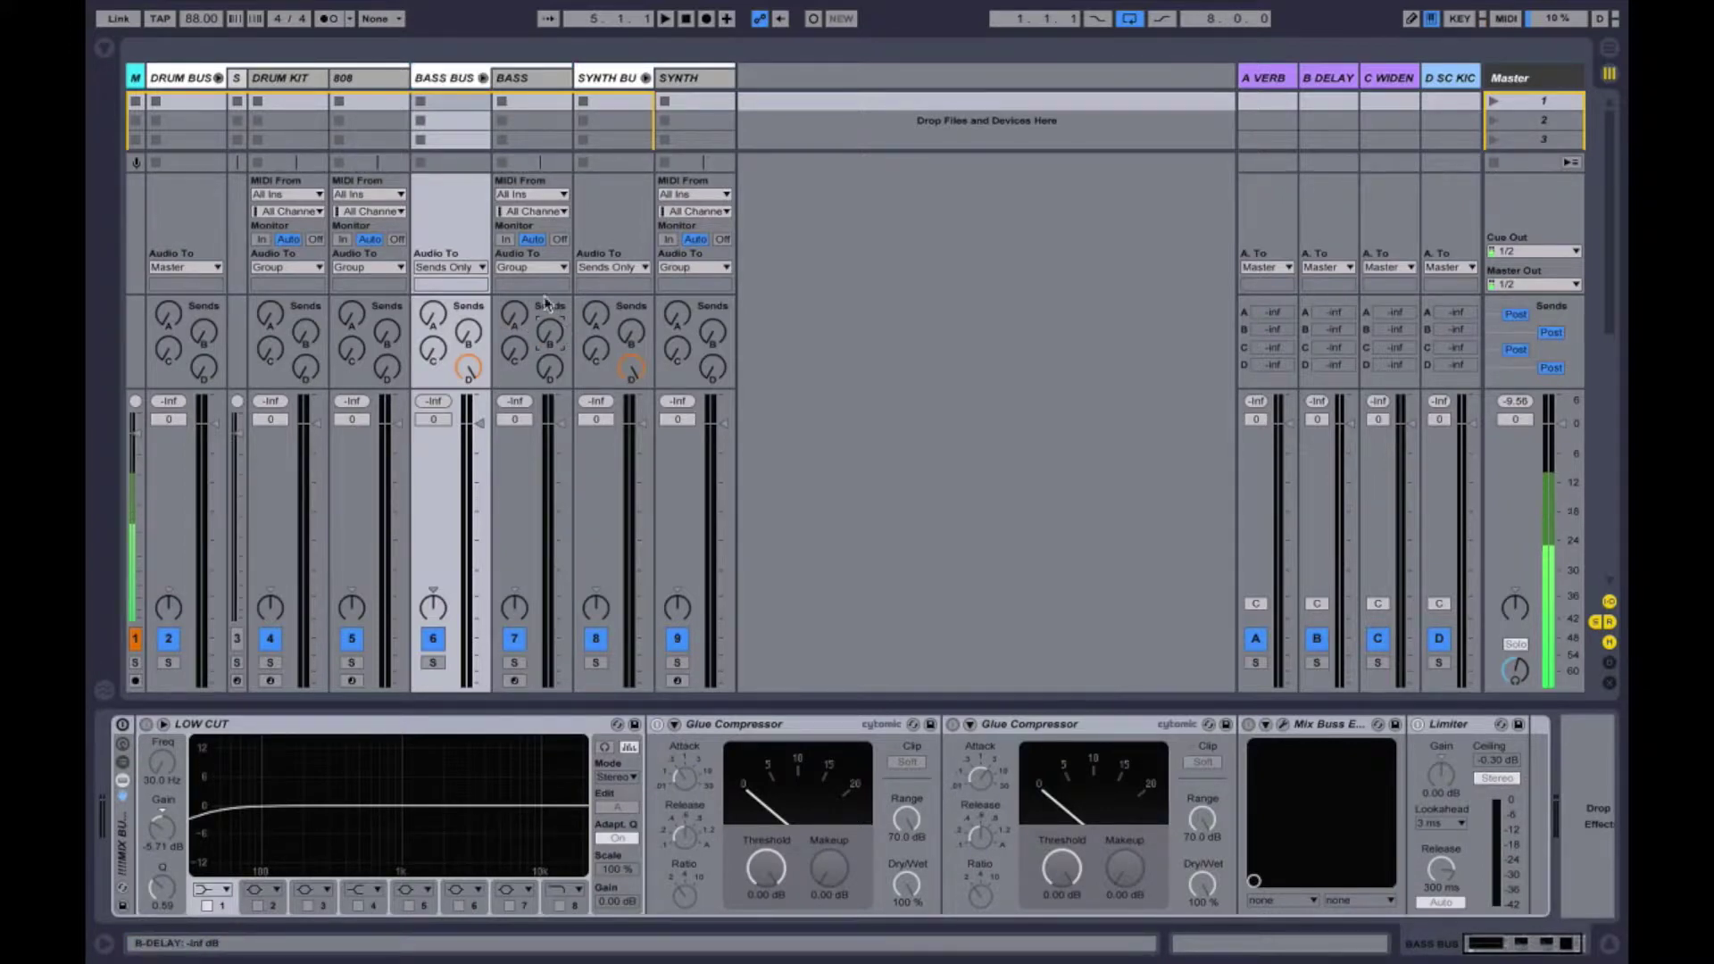
click(533, 80)
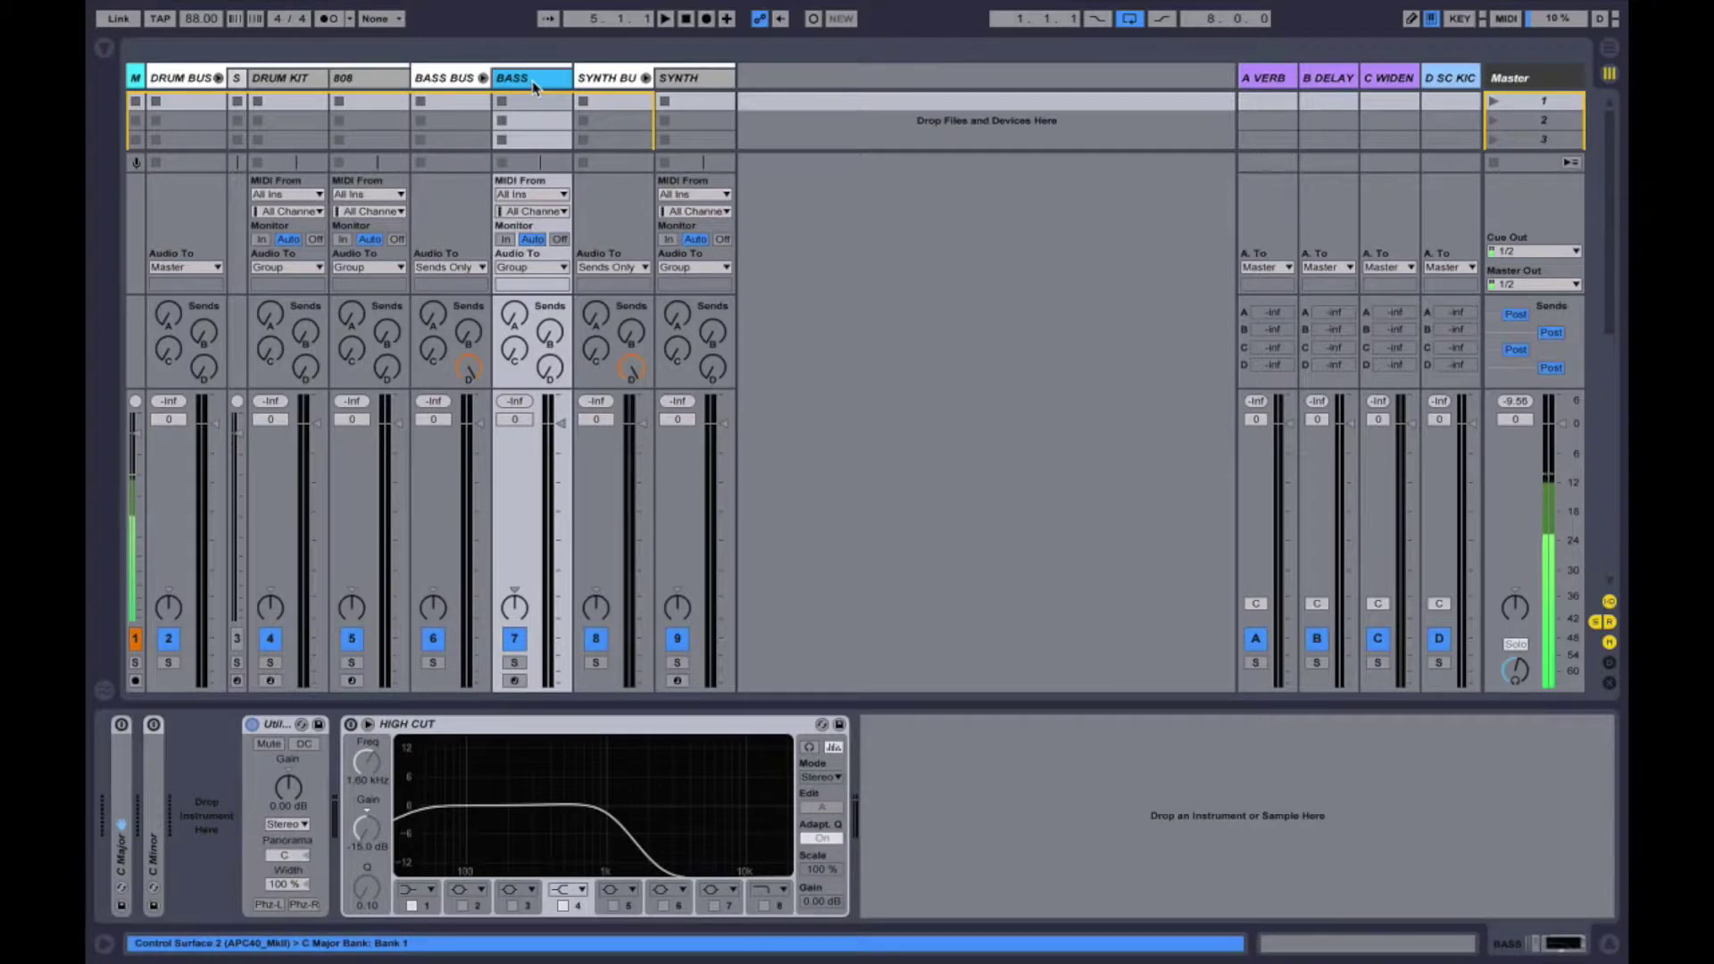
key(ctrl+t)
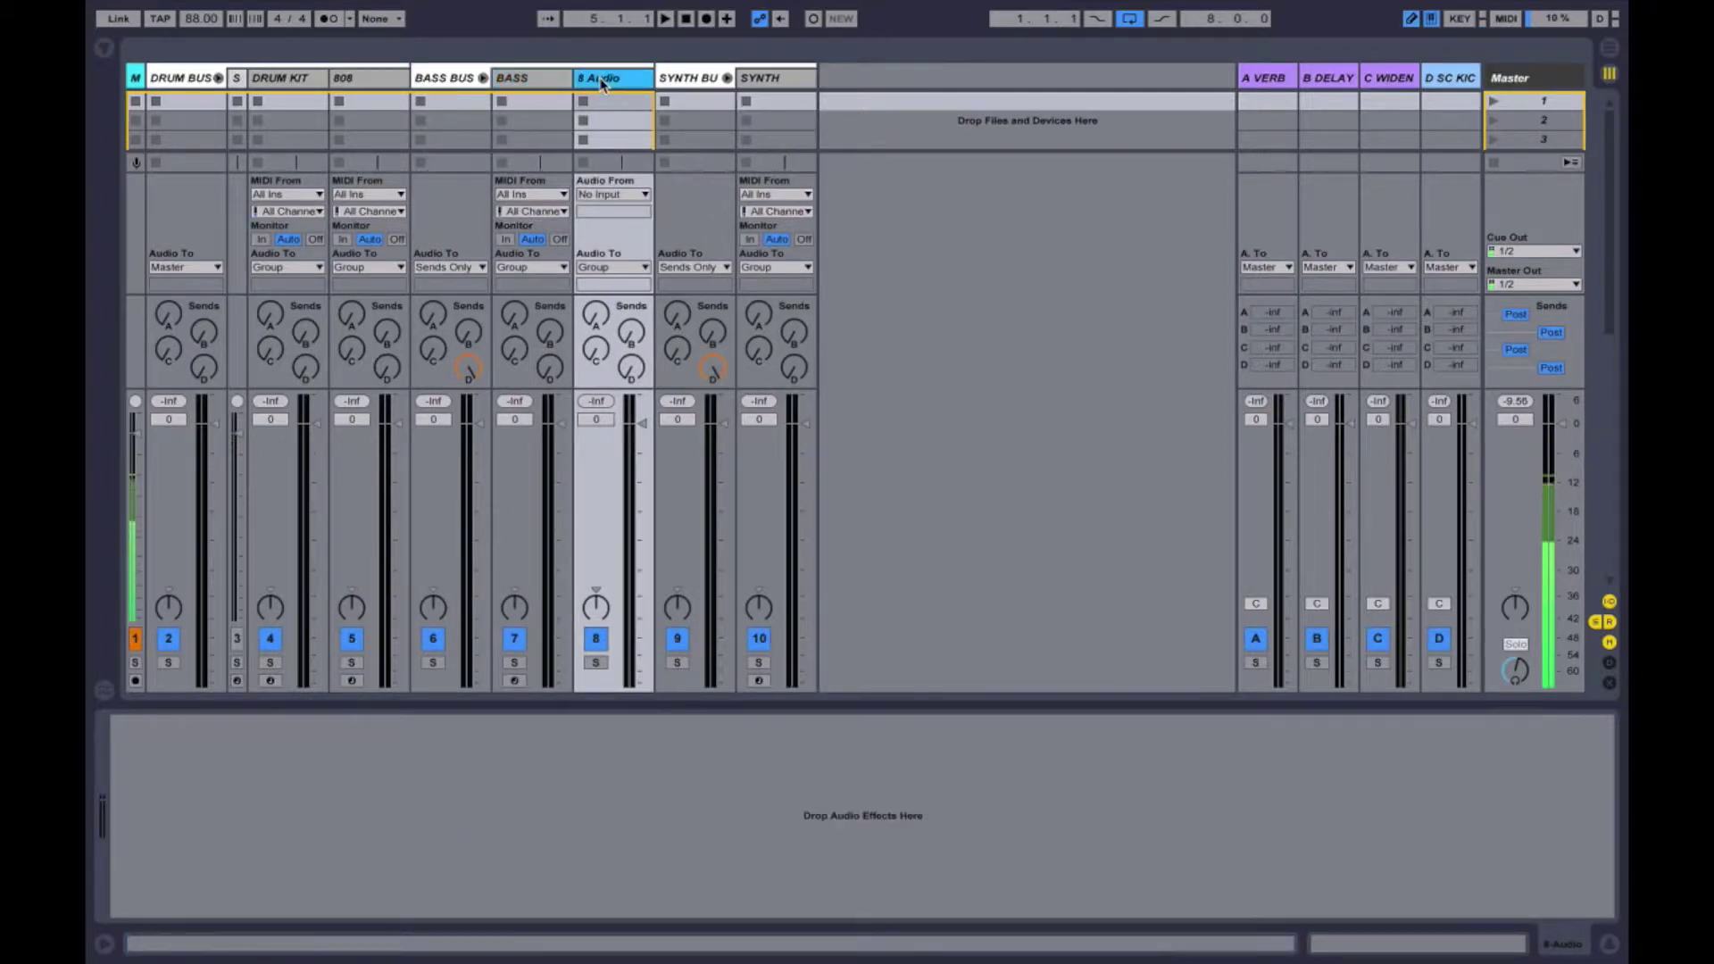
Rename the 8 Audio track to 'bass route glitter', toggling the I/O routing off and on
key(ctrl+r)
text(bass r)
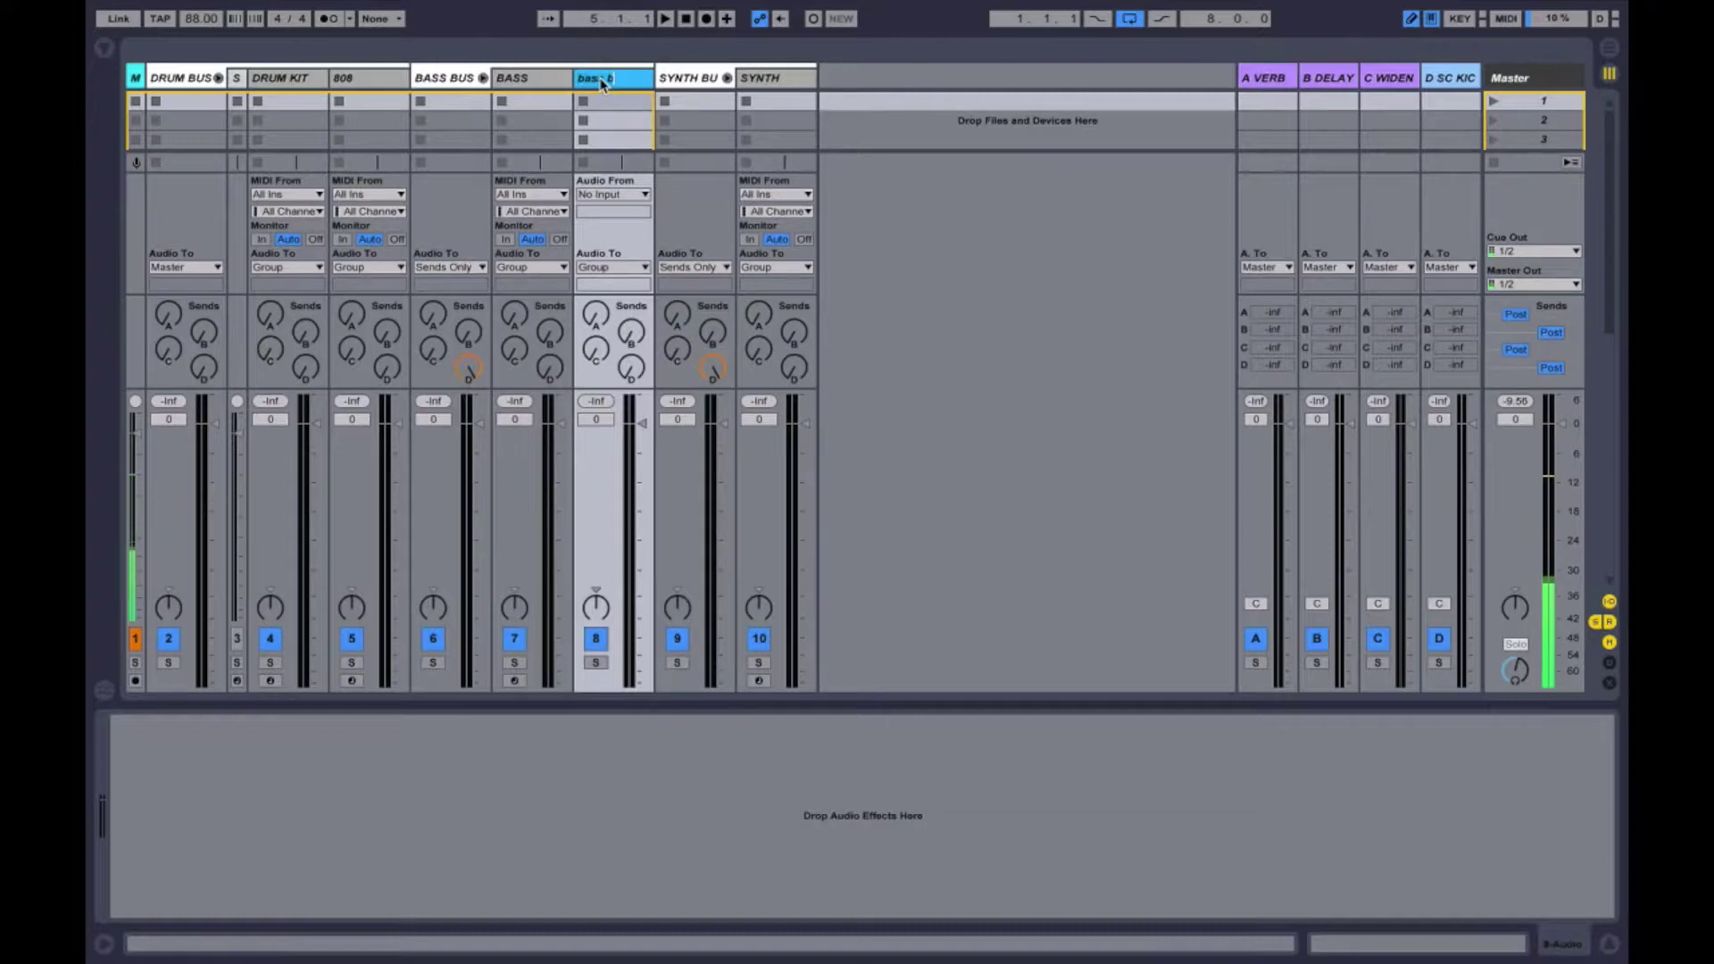
text(oute)
key(Return)
key(ctrl+alt+i)
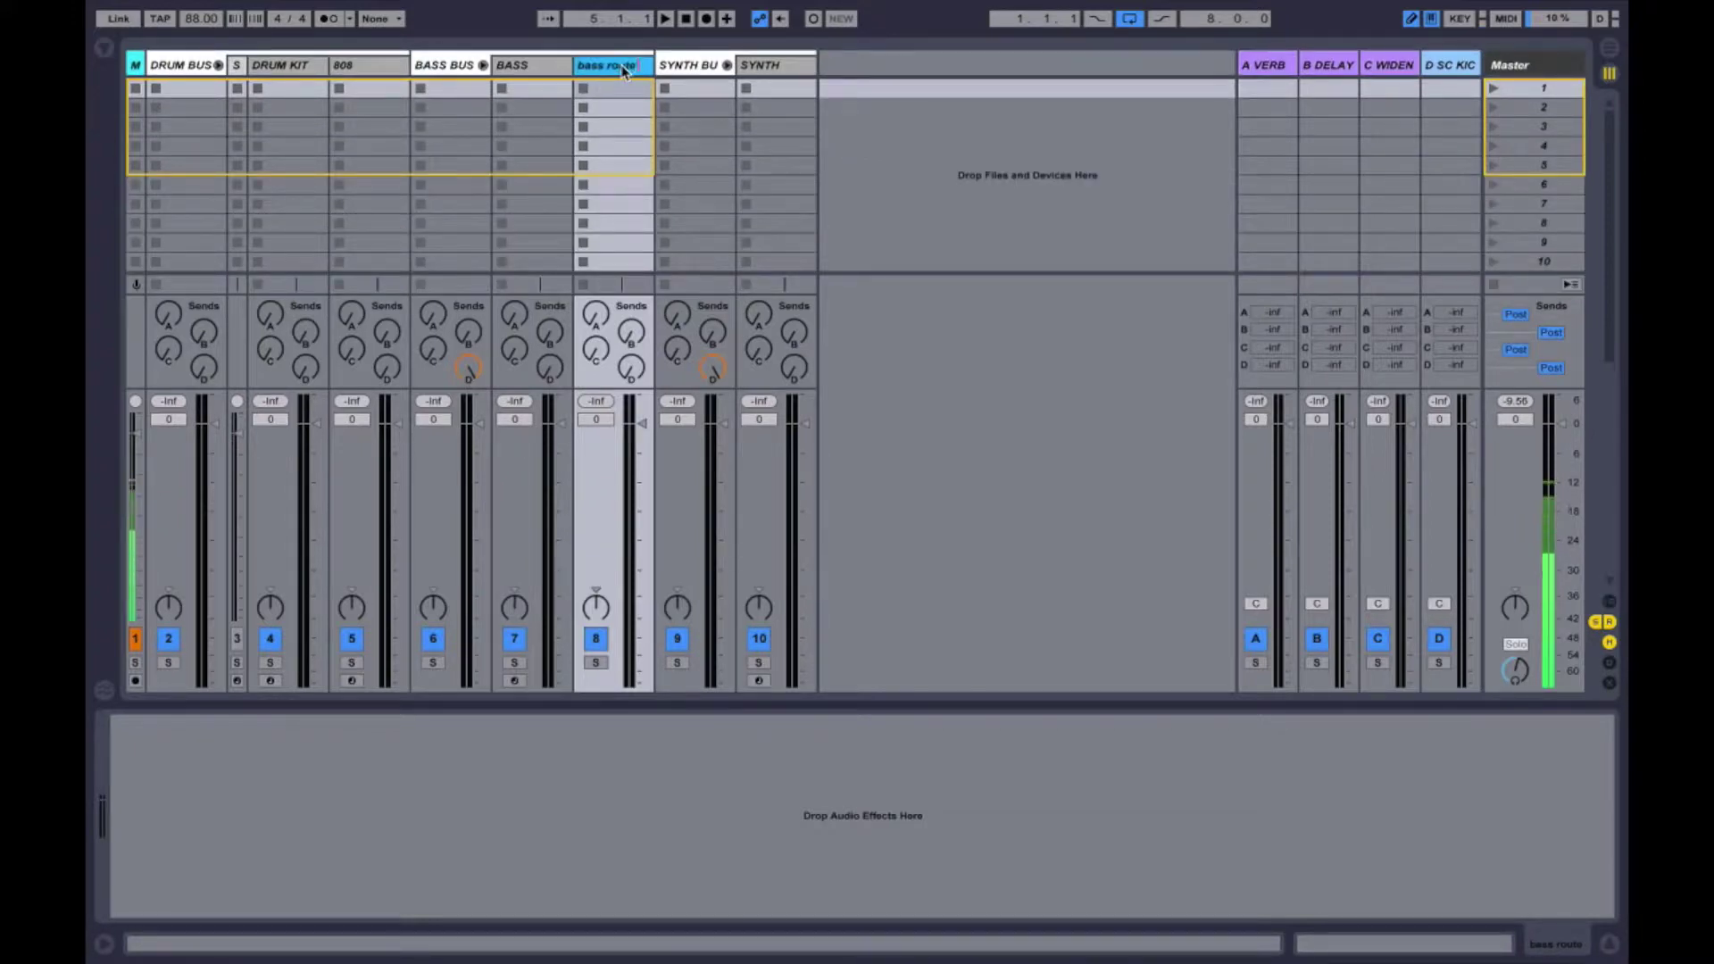
text(glitter)
key(Return)
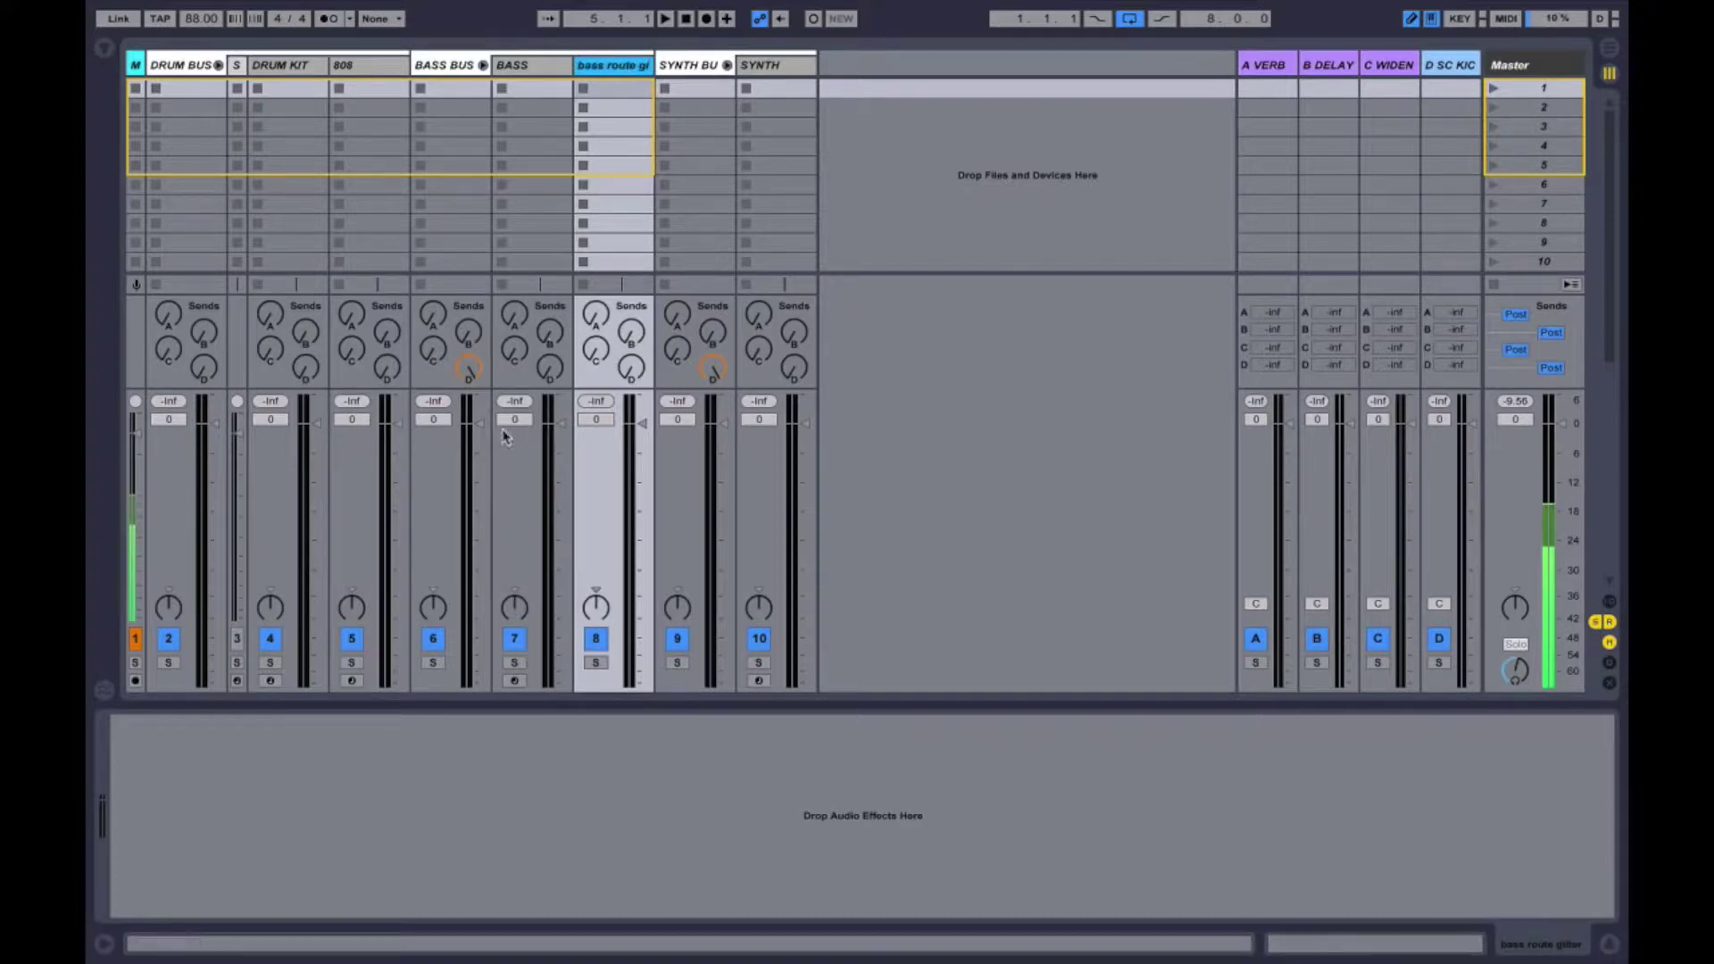
key(ctrl+alt+i)
Route BASS into 'bass route glitter', delete that track, and set BASS output back to Group
click(563, 267)
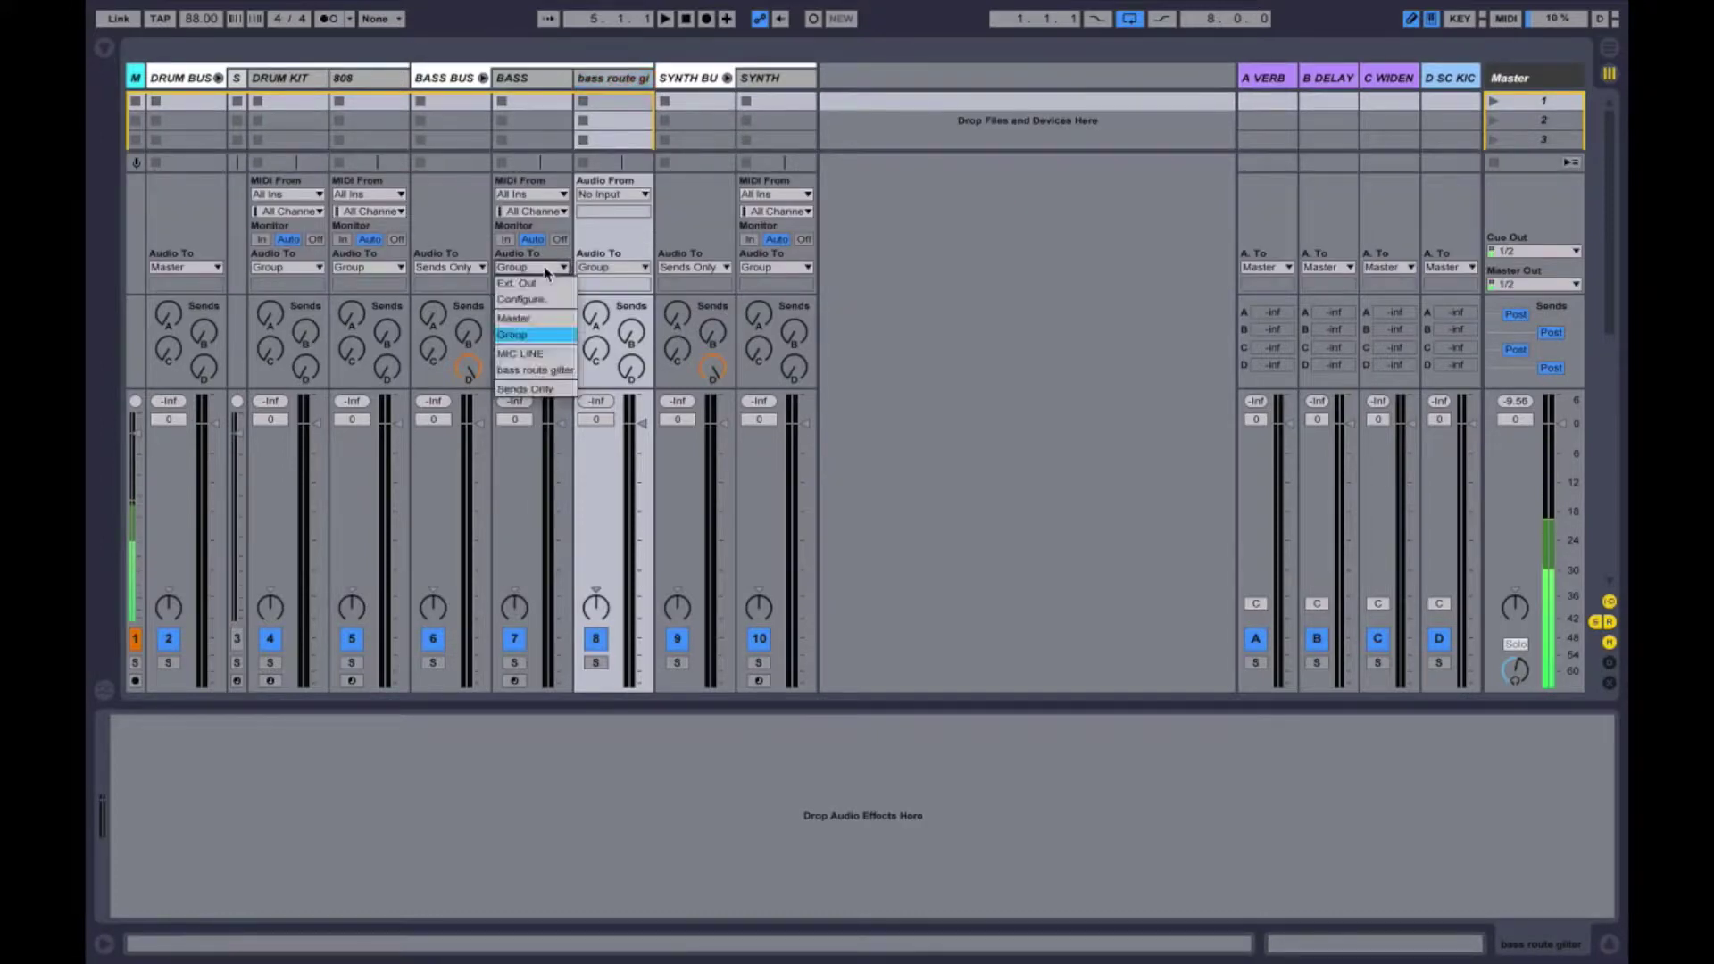
click(551, 369)
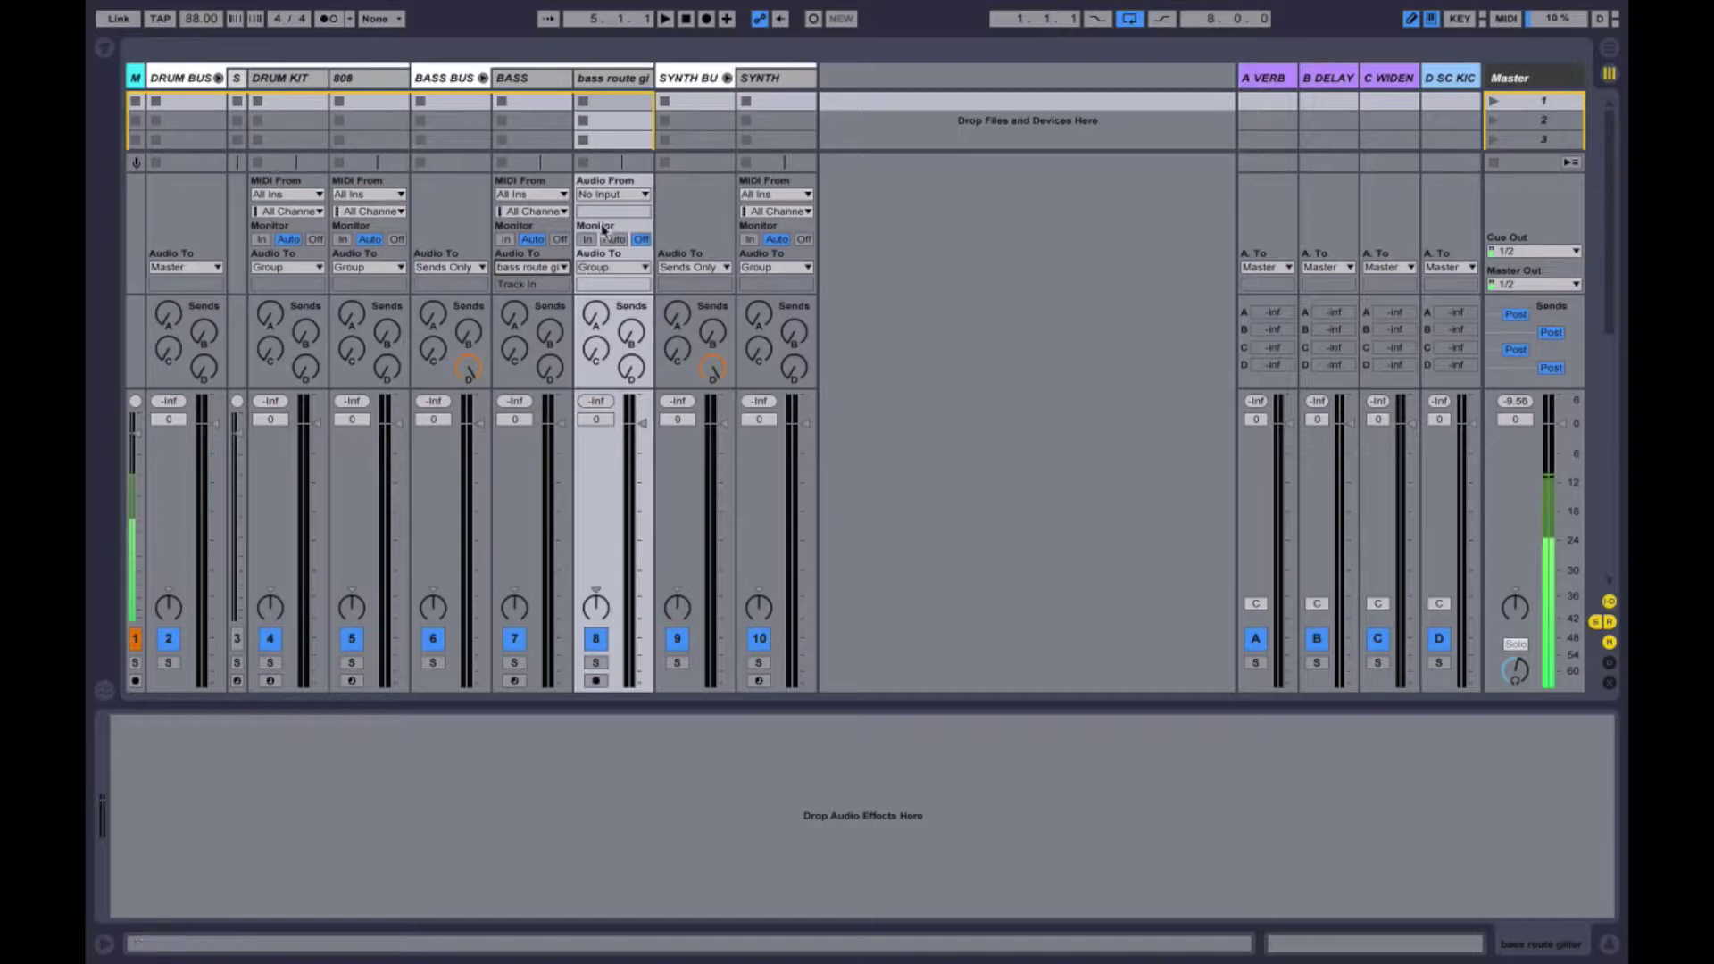
click(449, 80)
click(600, 101)
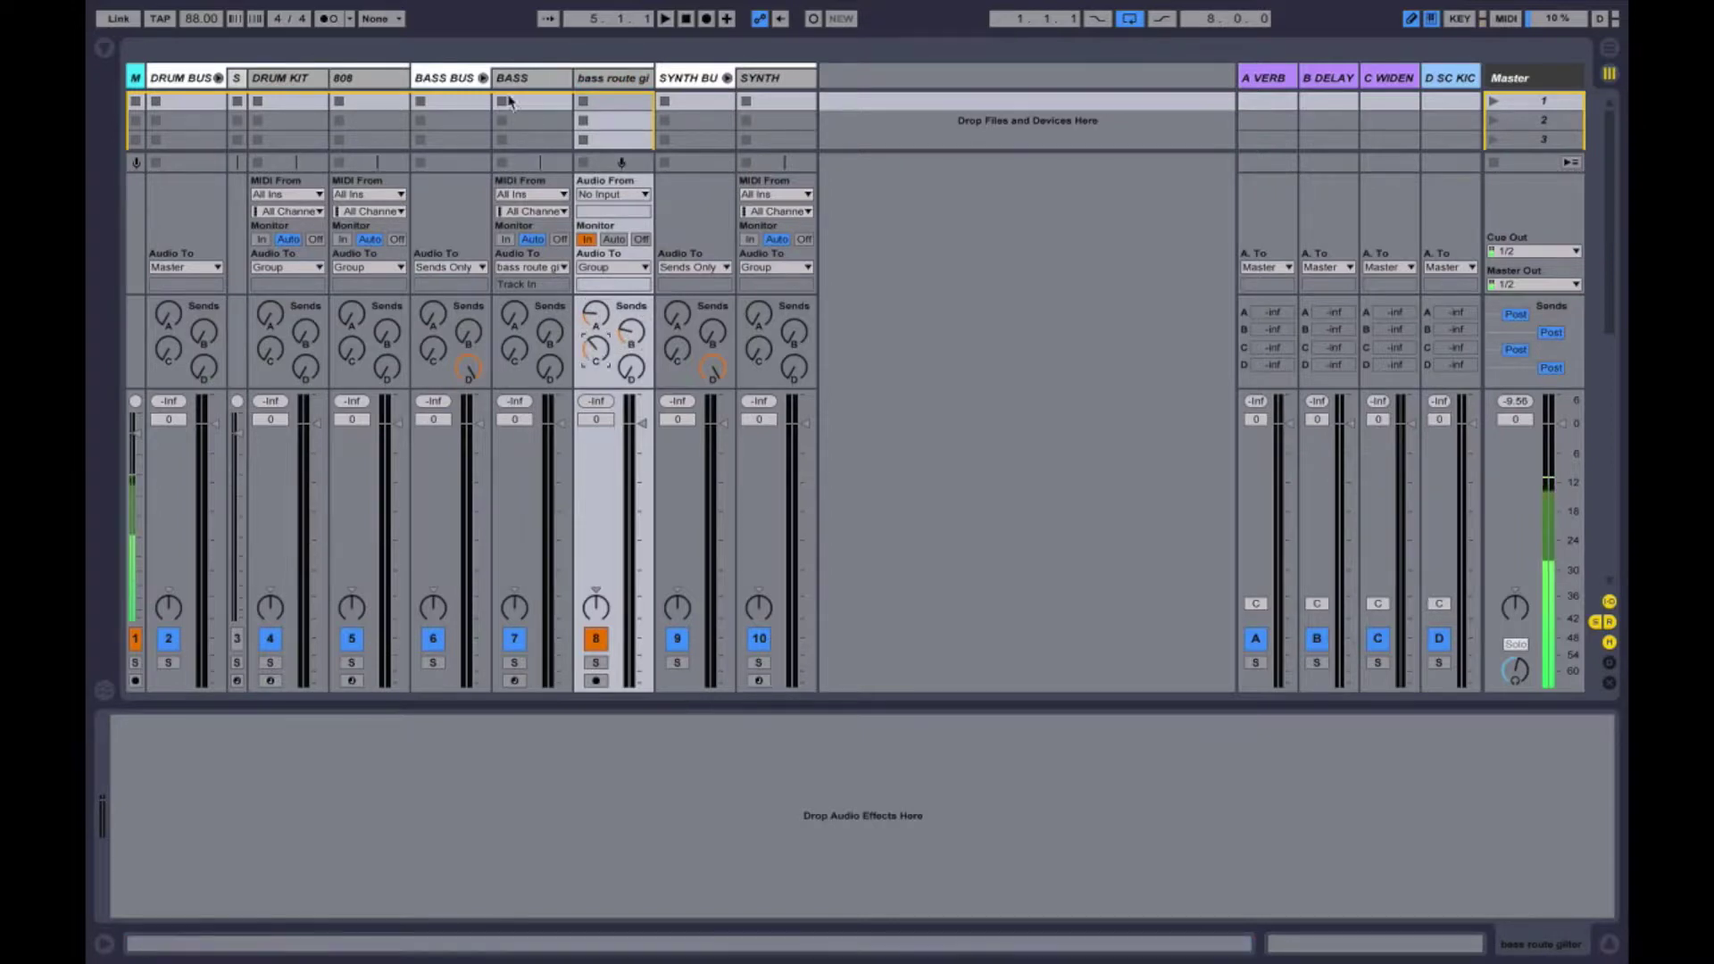
click(606, 81)
key(Delete)
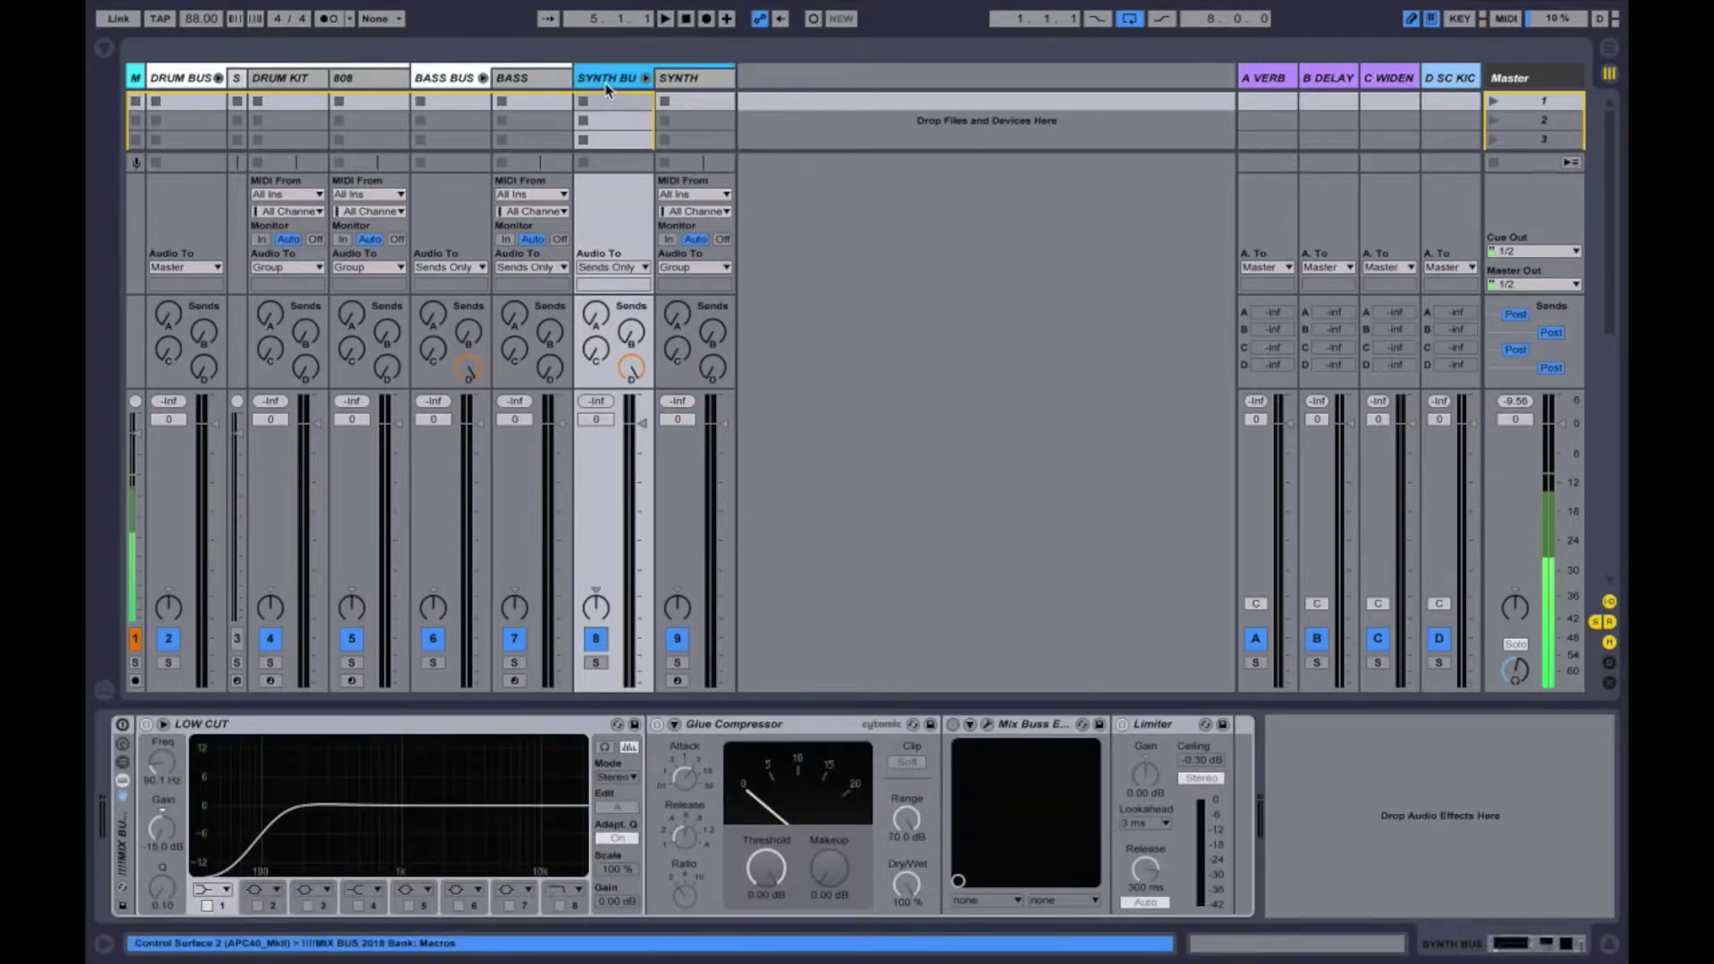
click(540, 267)
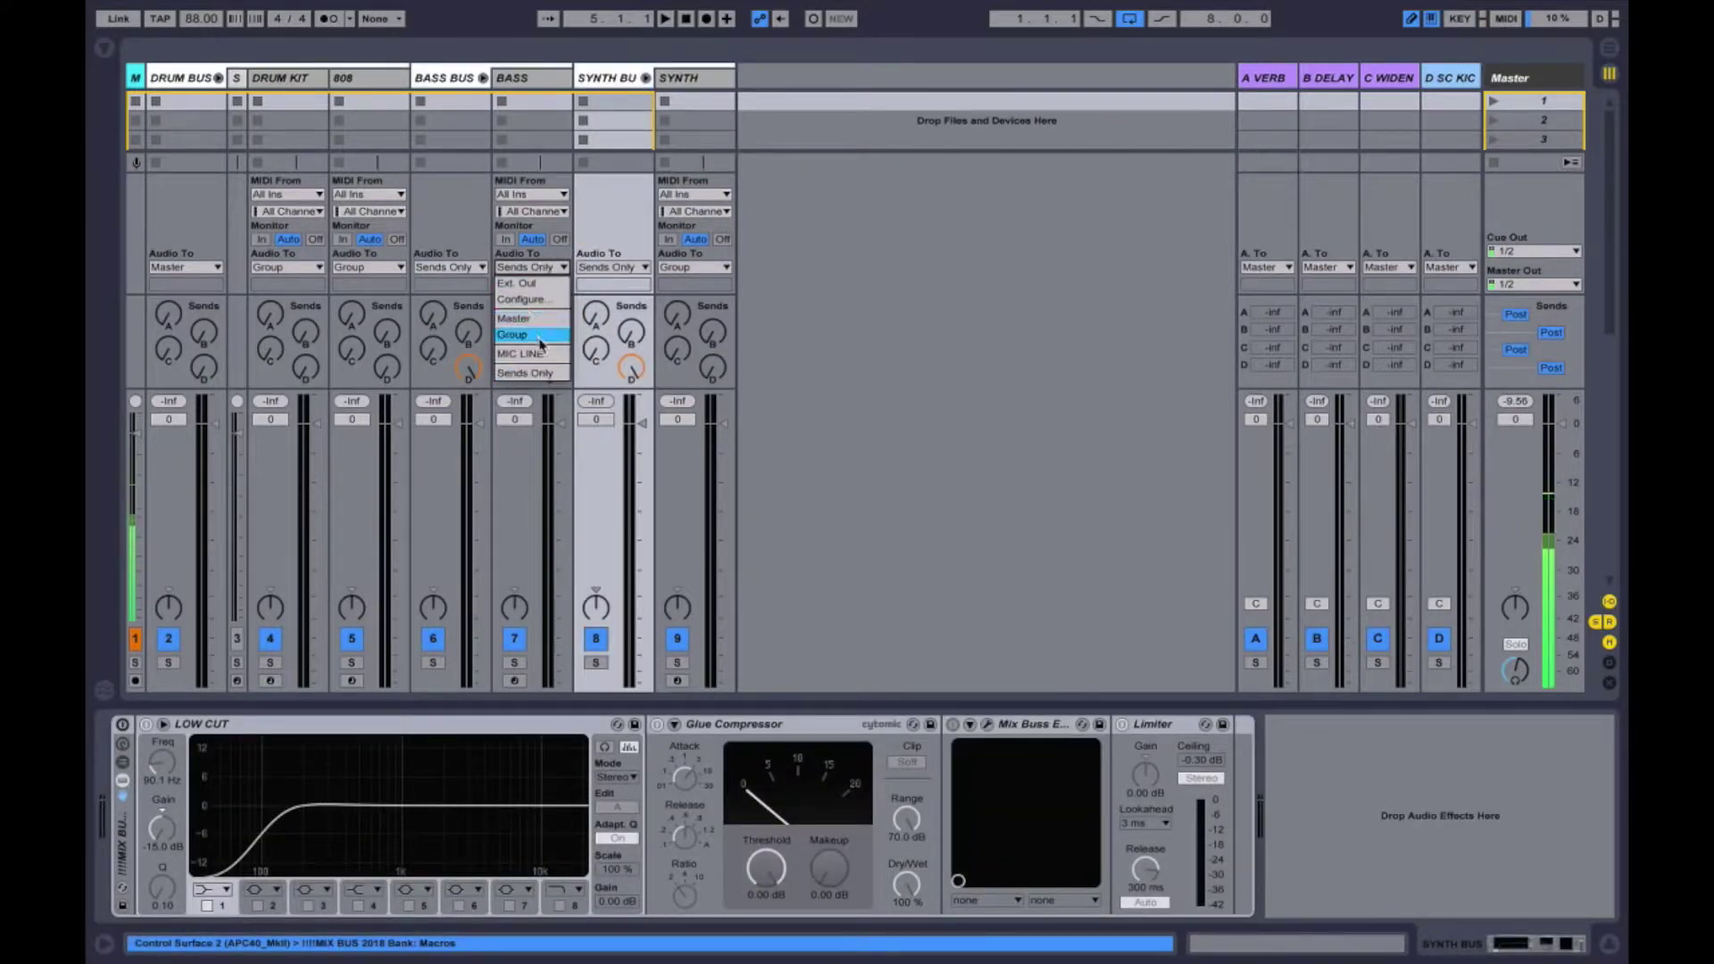
click(512, 335)
Select the D SC KICK return, unfold the narrow SC track, and fold the Compressor's sidechain section
click(469, 428)
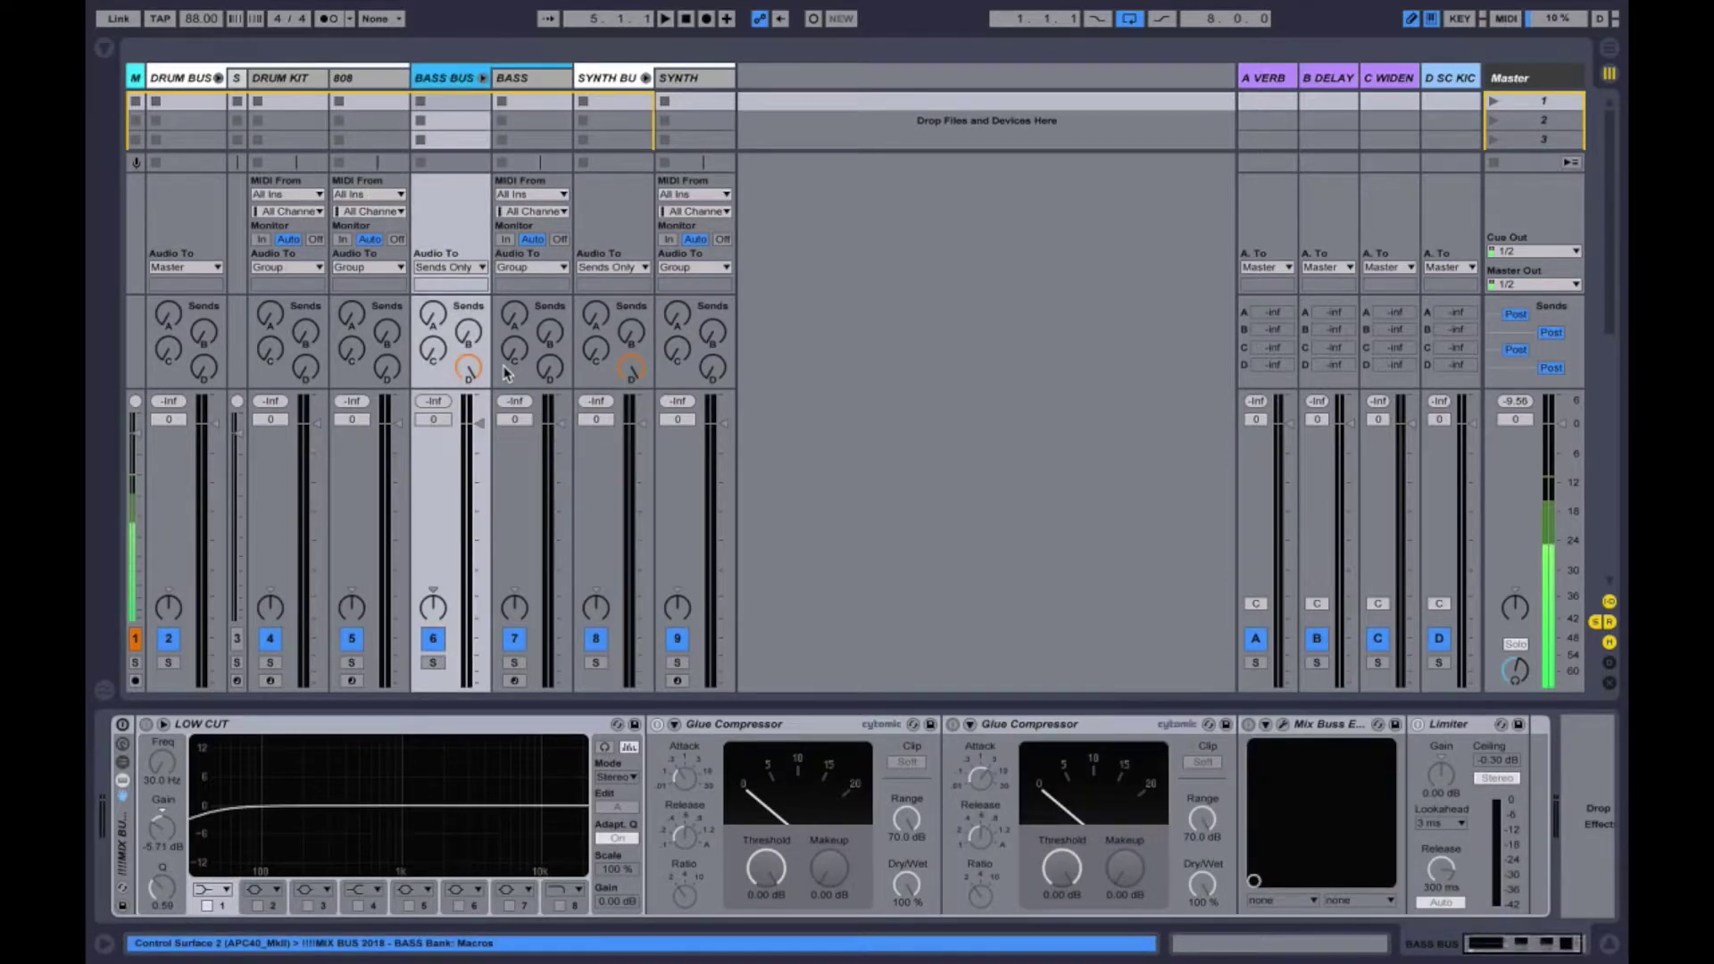
key(ctrl+alt+l)
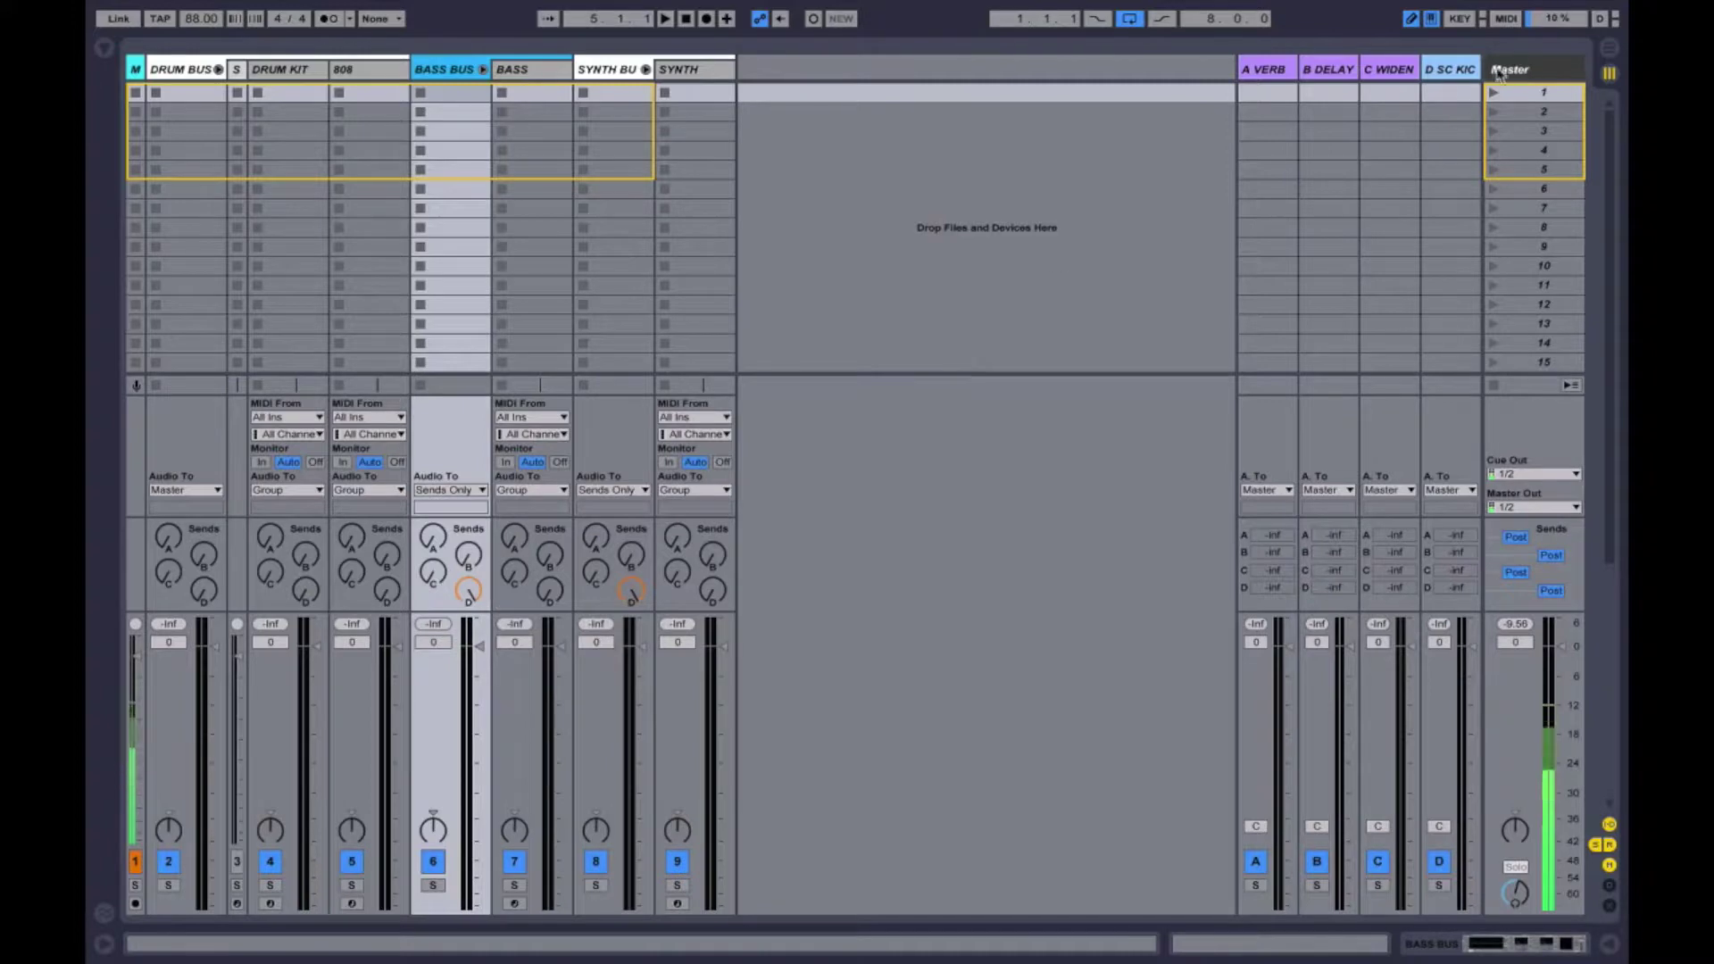
click(1450, 69)
key(ctrl+alt+l)
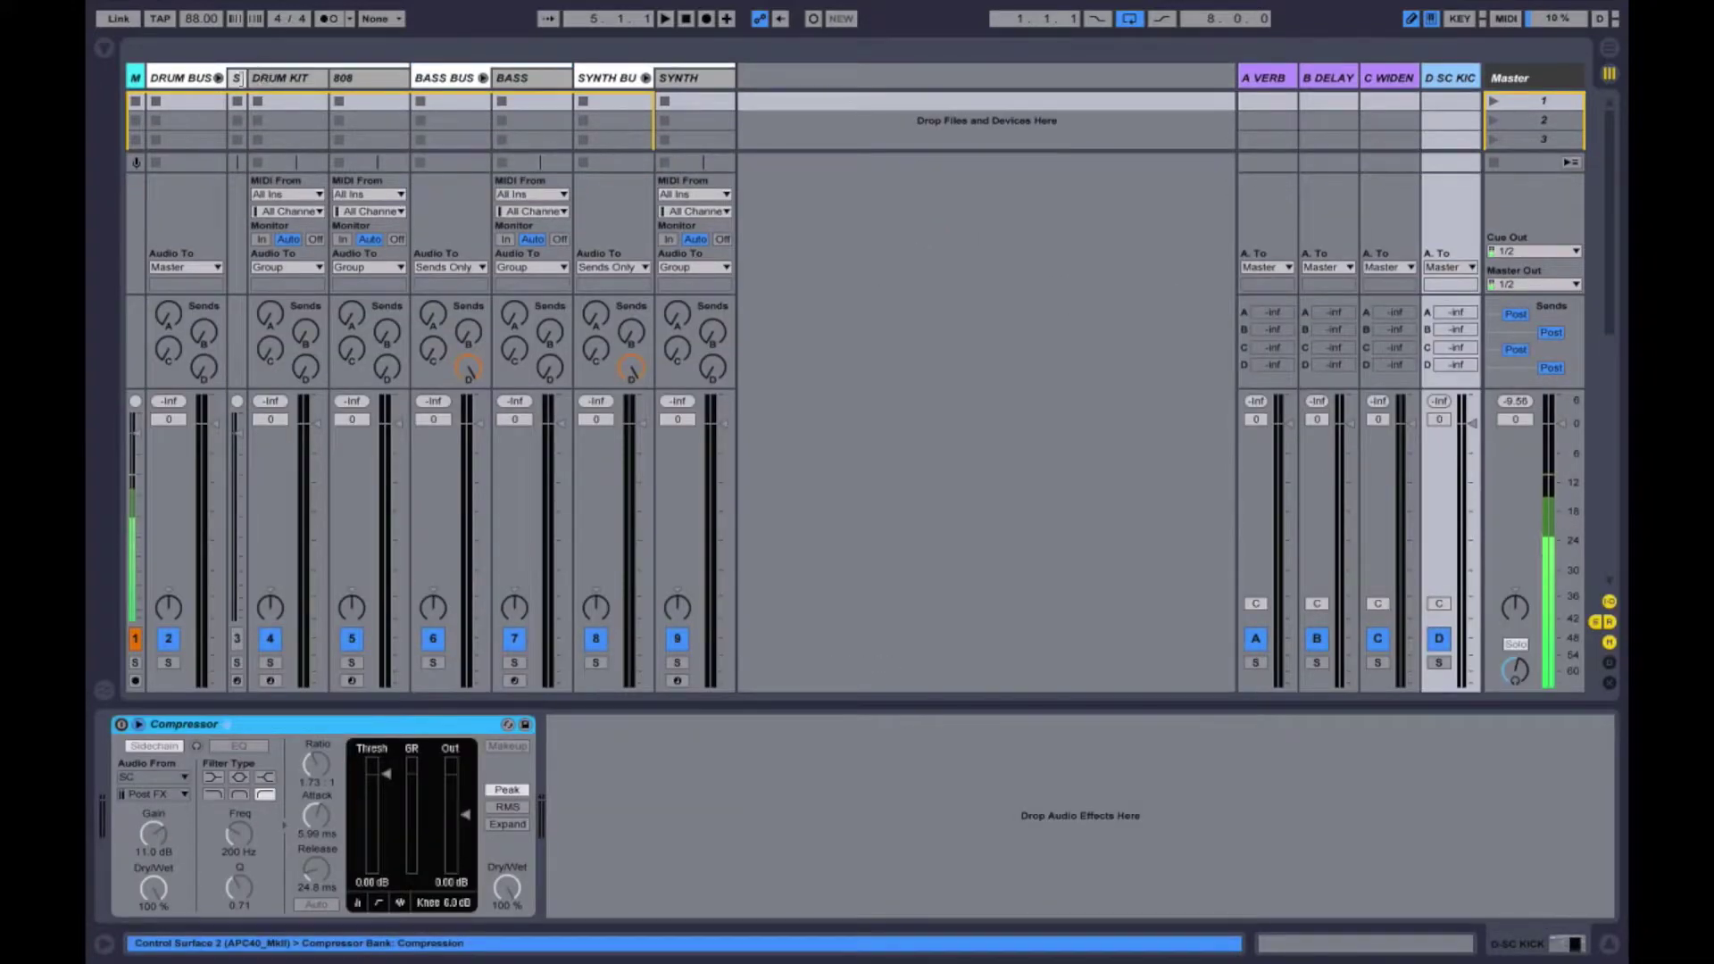
click(243, 79)
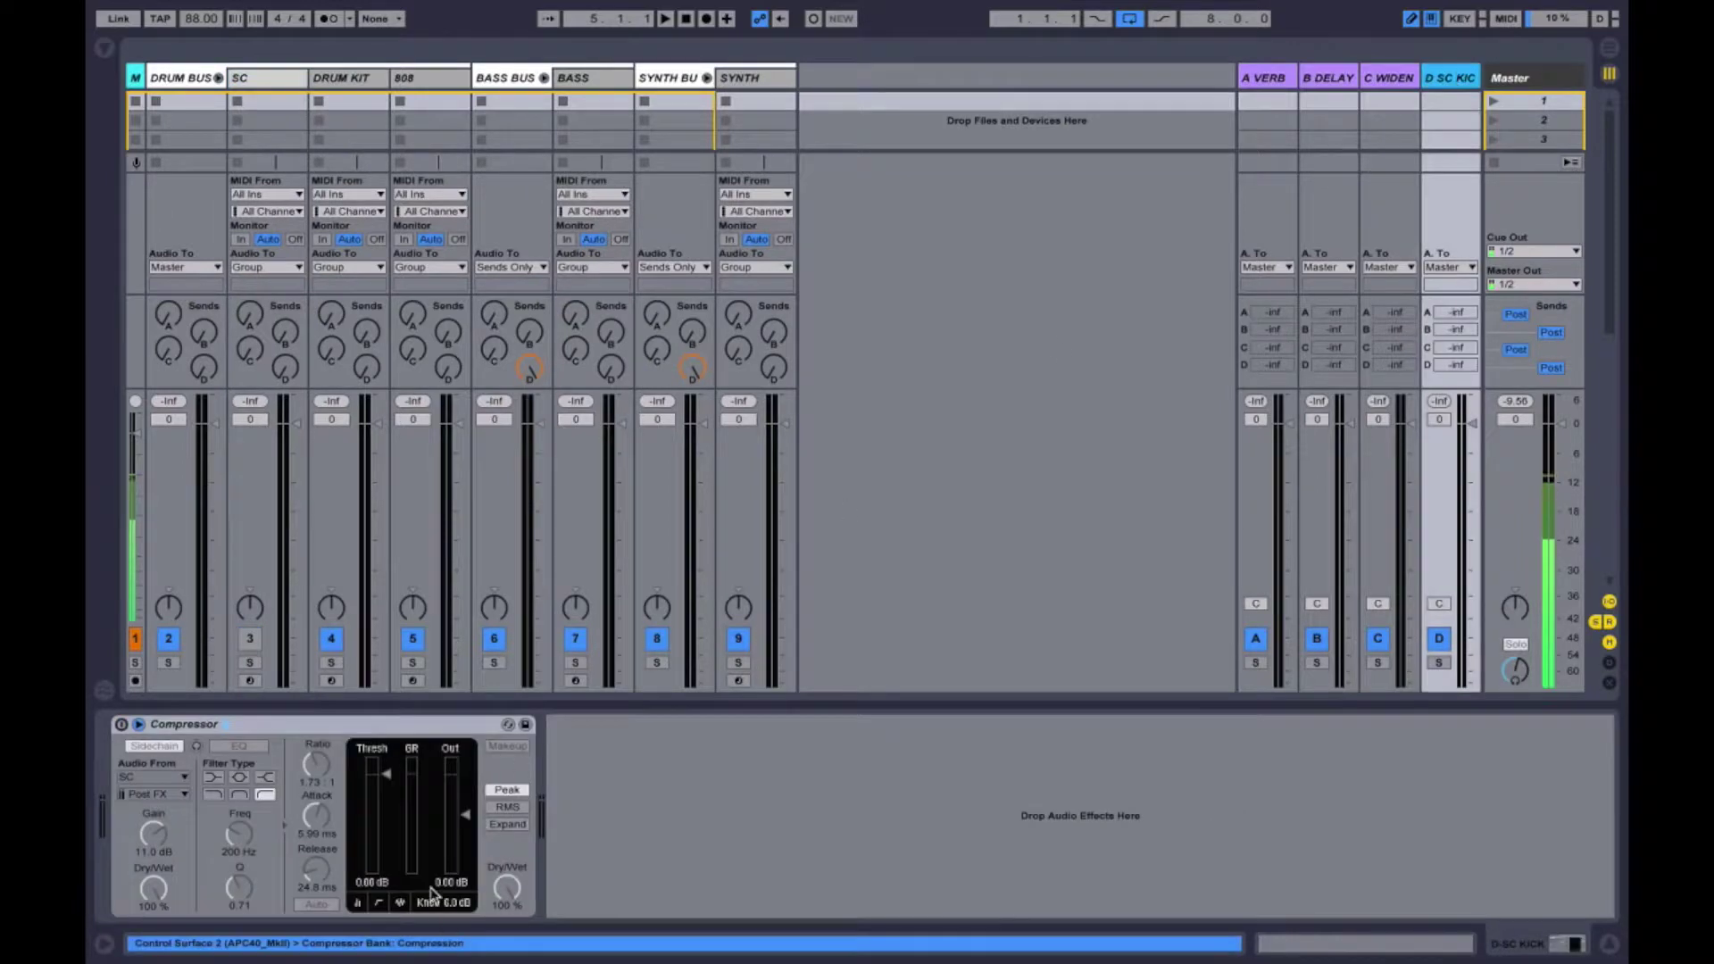
click(174, 734)
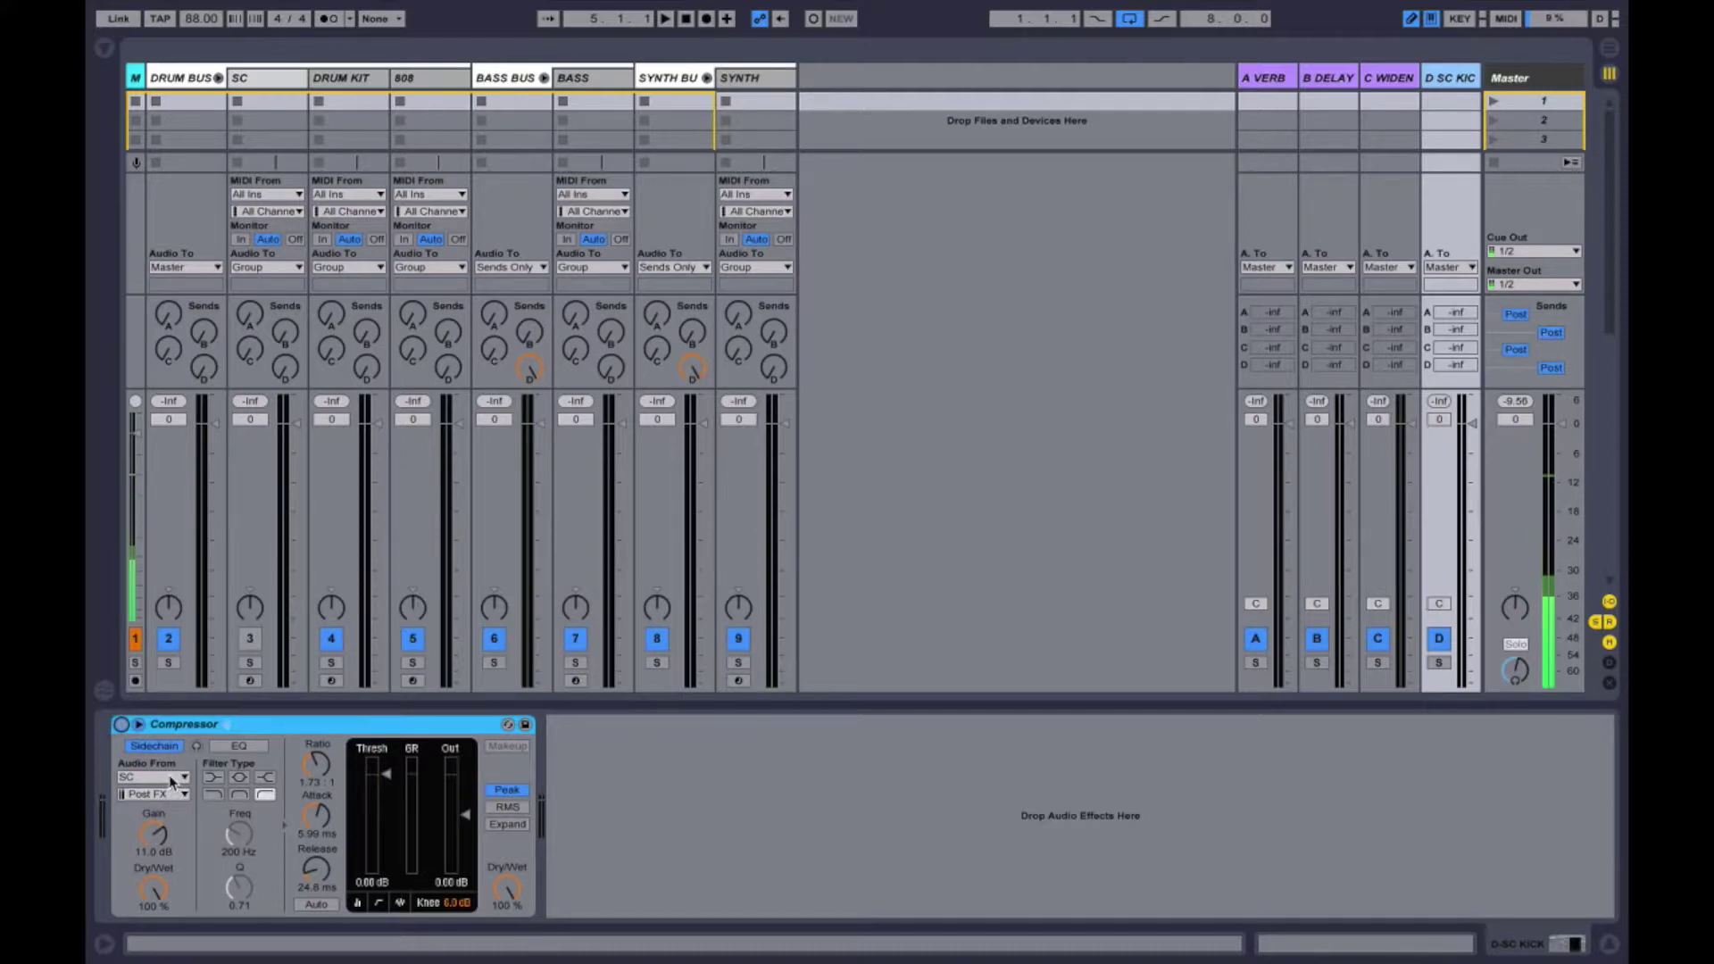
click(138, 725)
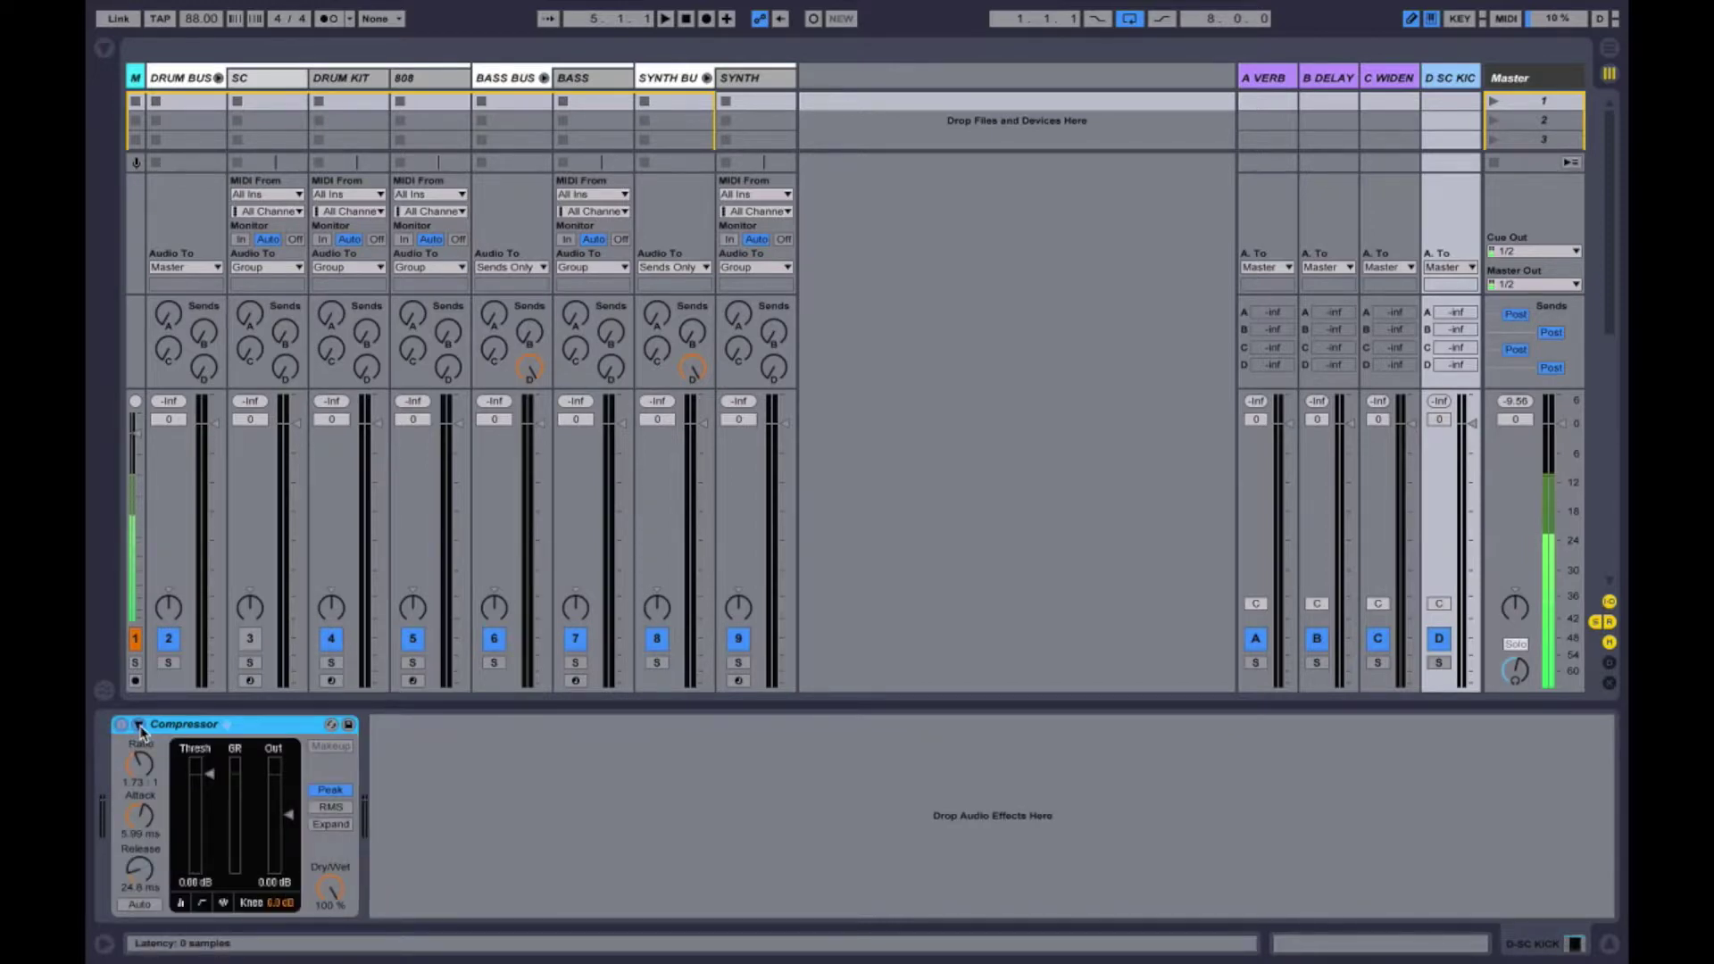
Re-expand the Compressor's sidechain section and select SC to show its click_01b Simpler and Utility
click(138, 725)
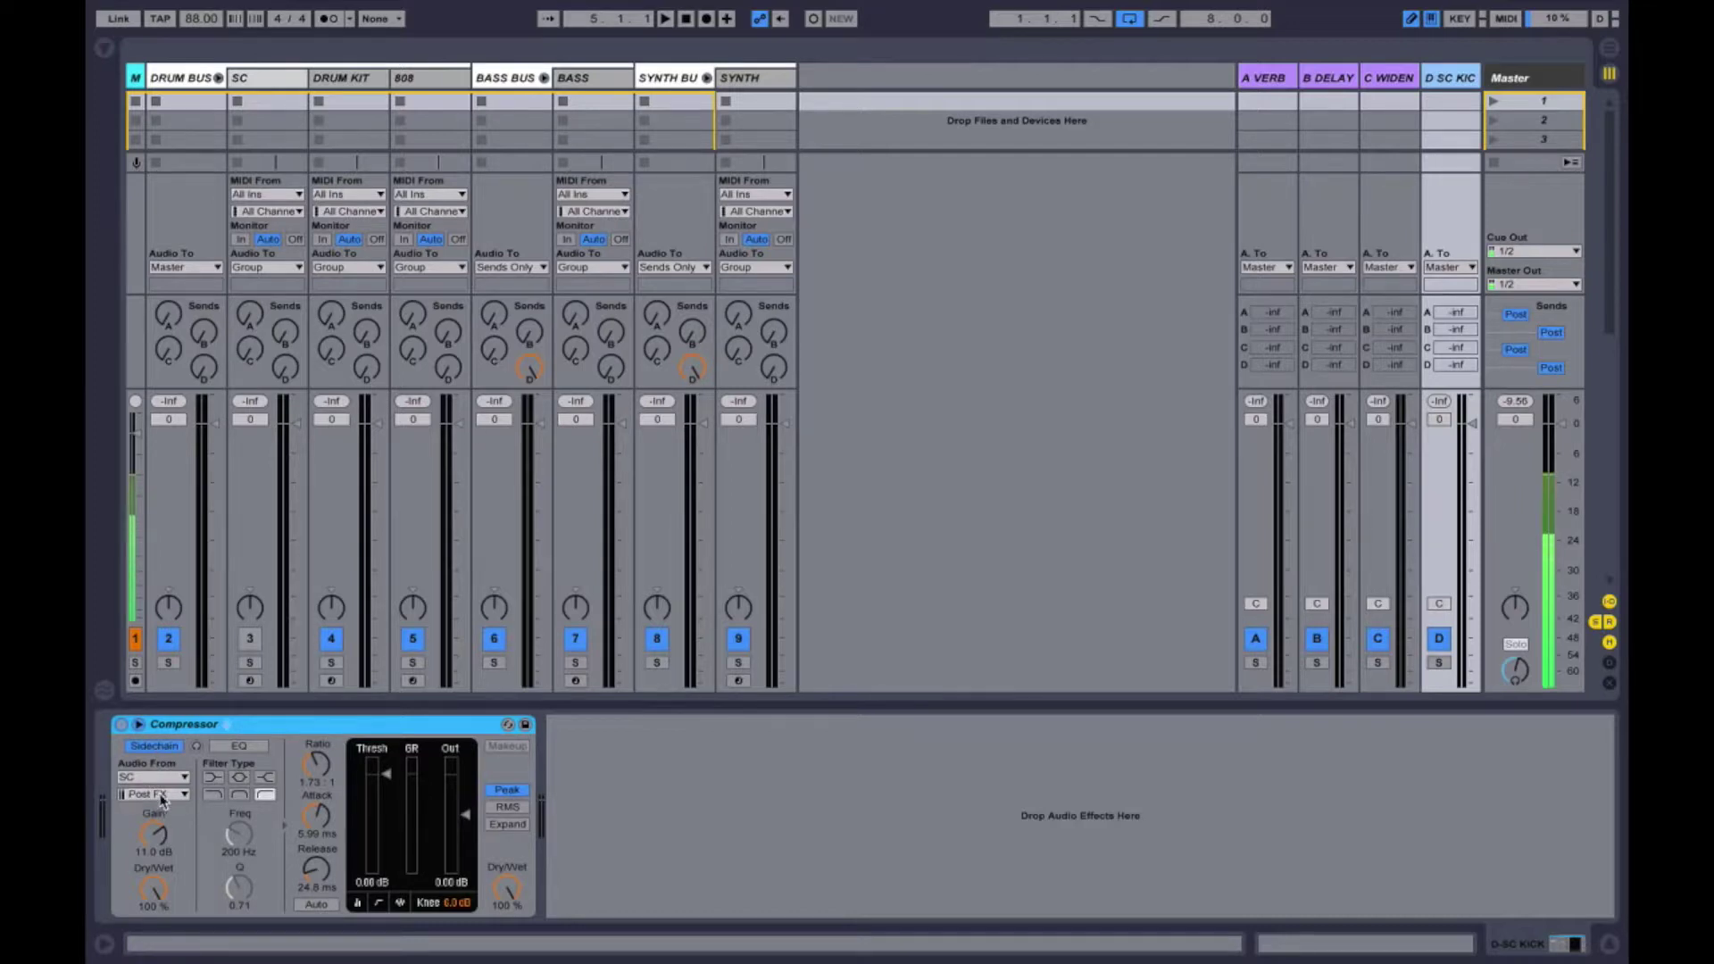
click(258, 78)
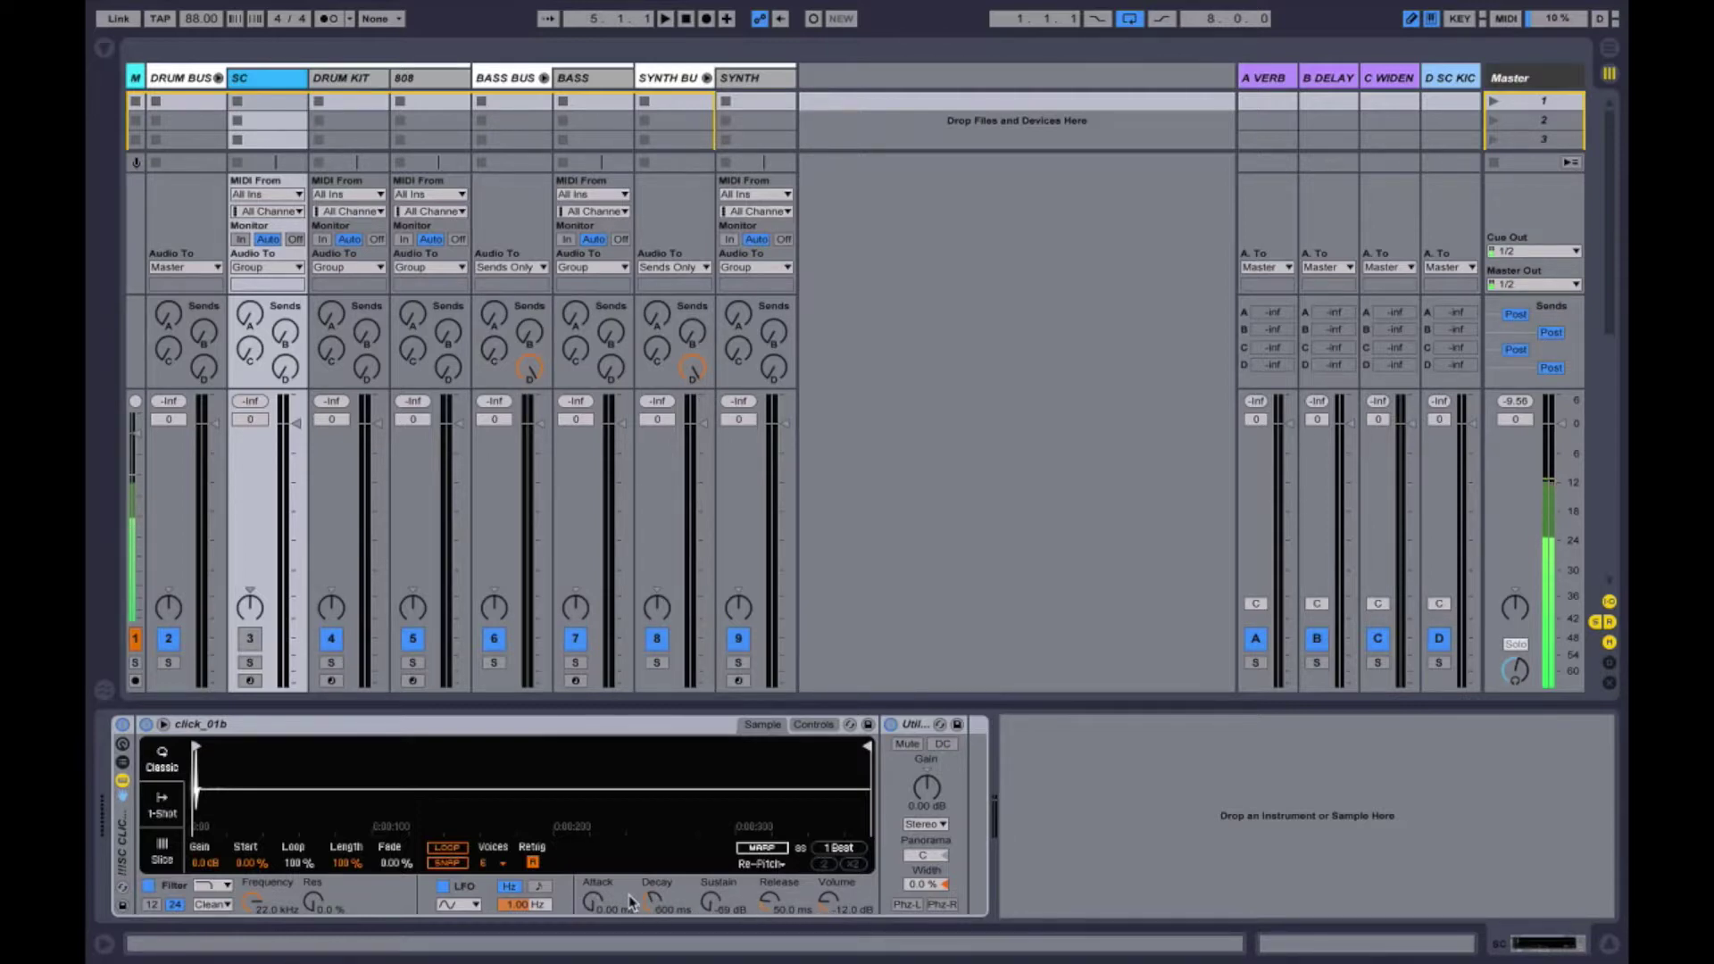
Switch to Arrangement, unfold the SC track and mark a one-bar range in the DRUM KIT lane
click(332, 728)
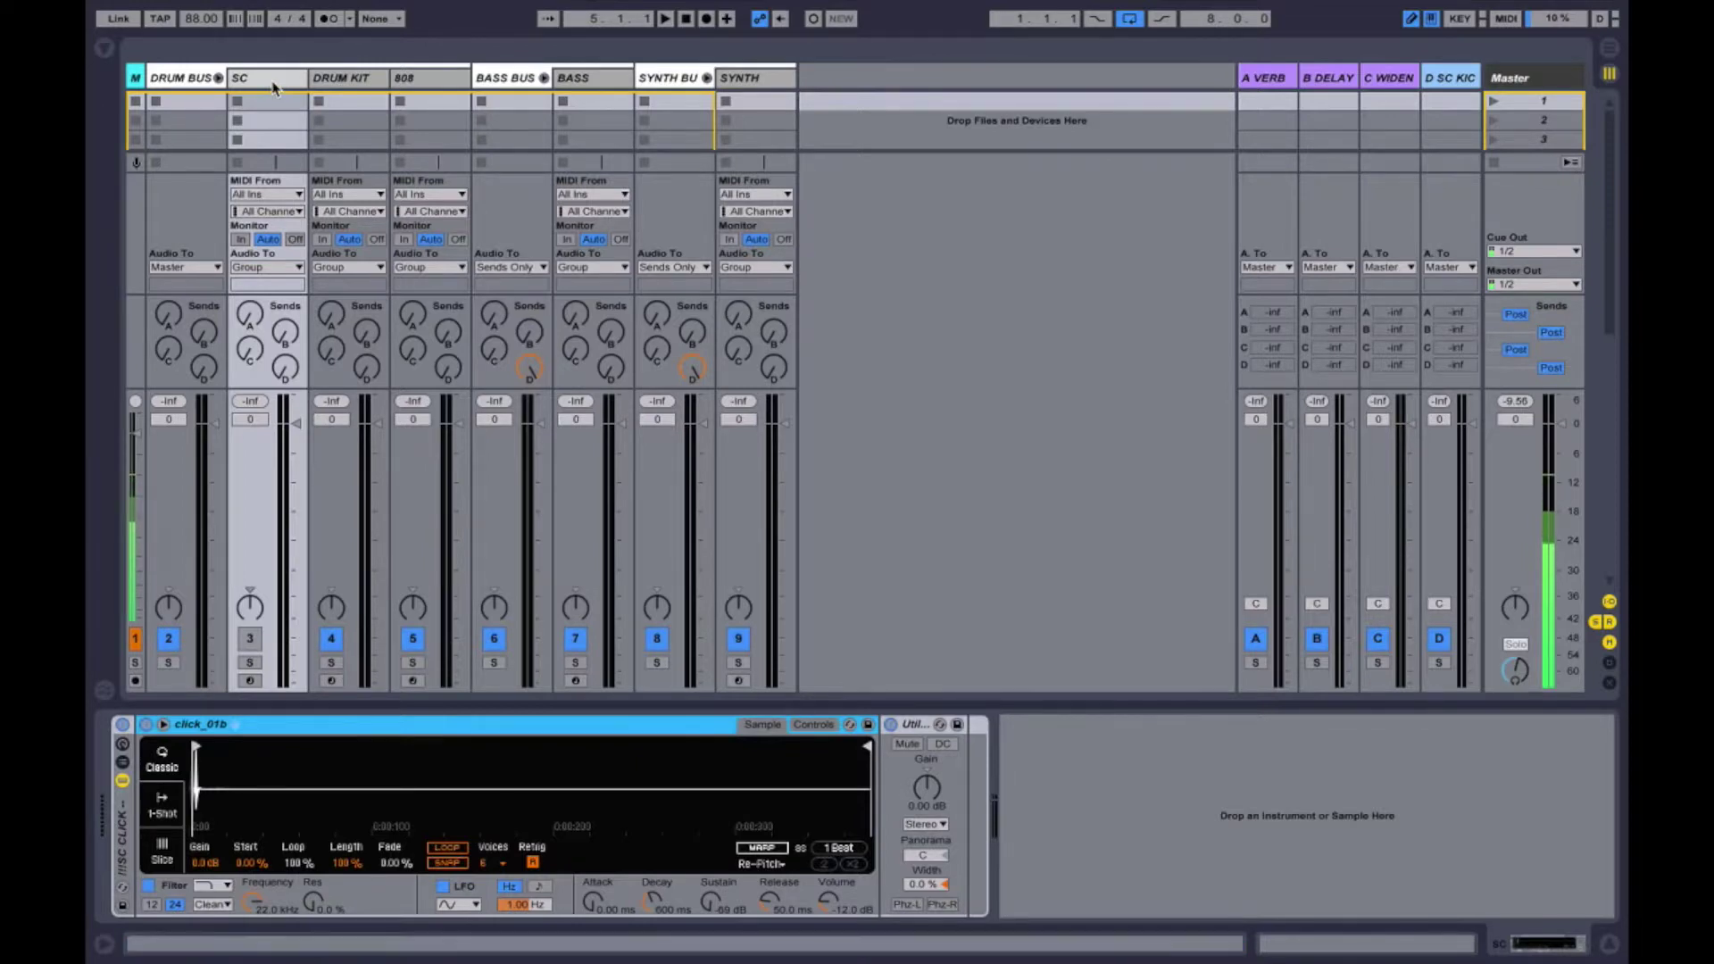
key(Tab)
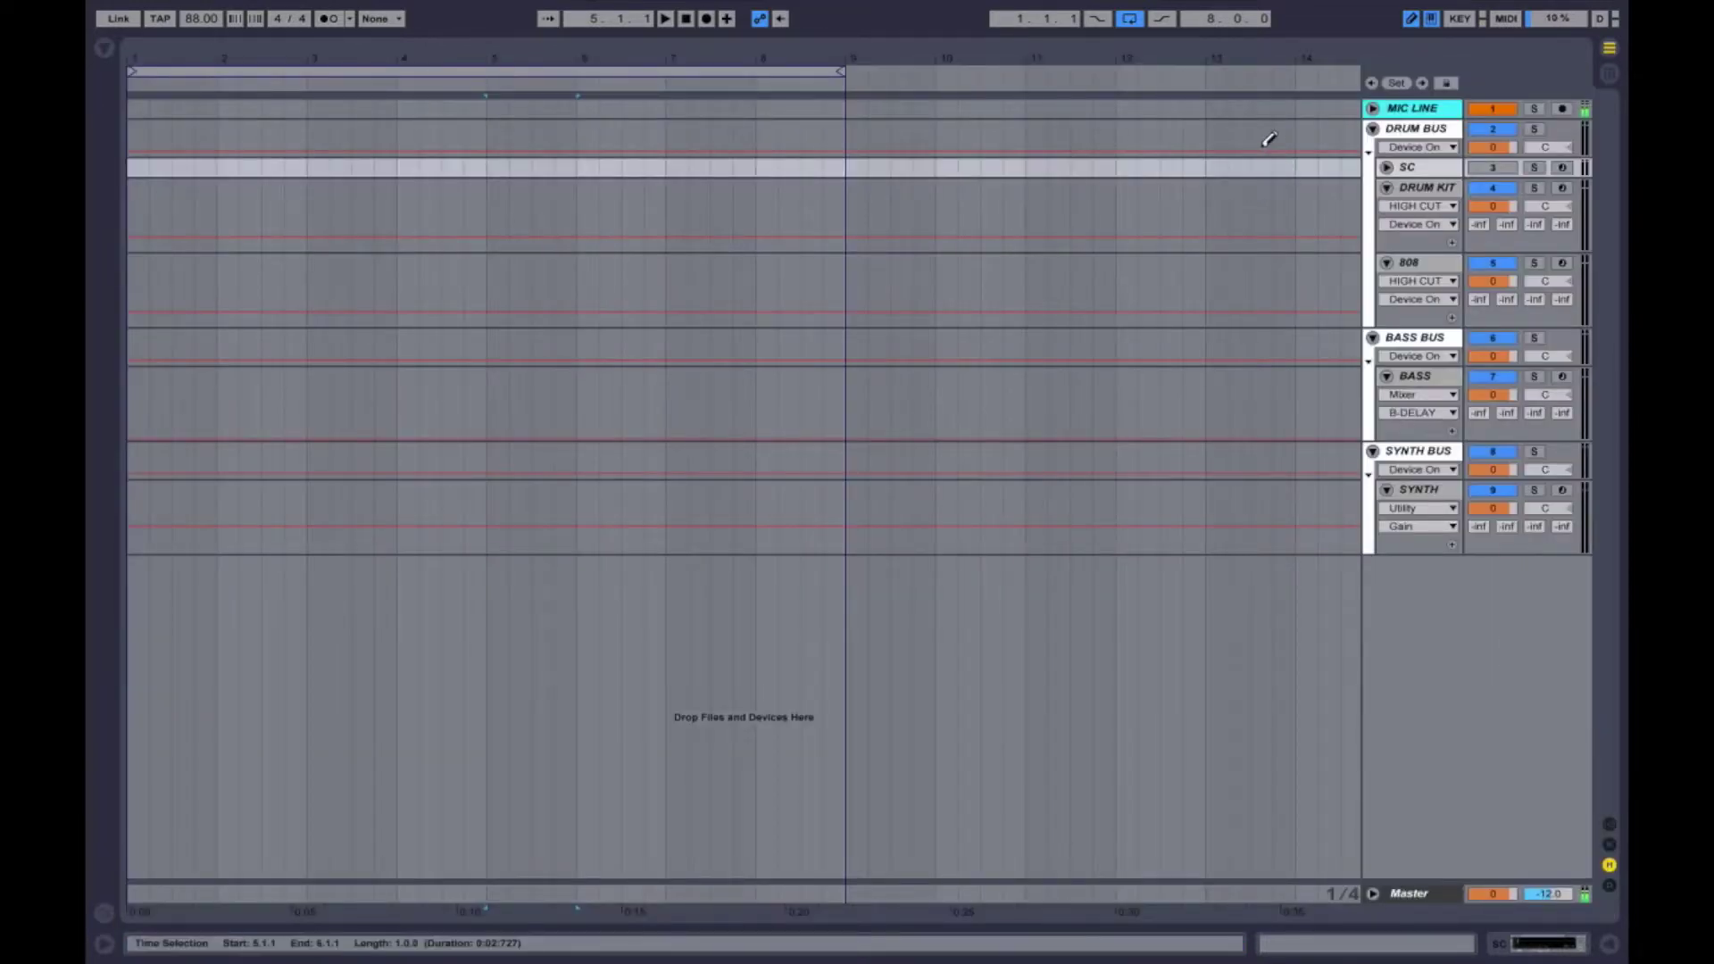
click(1387, 168)
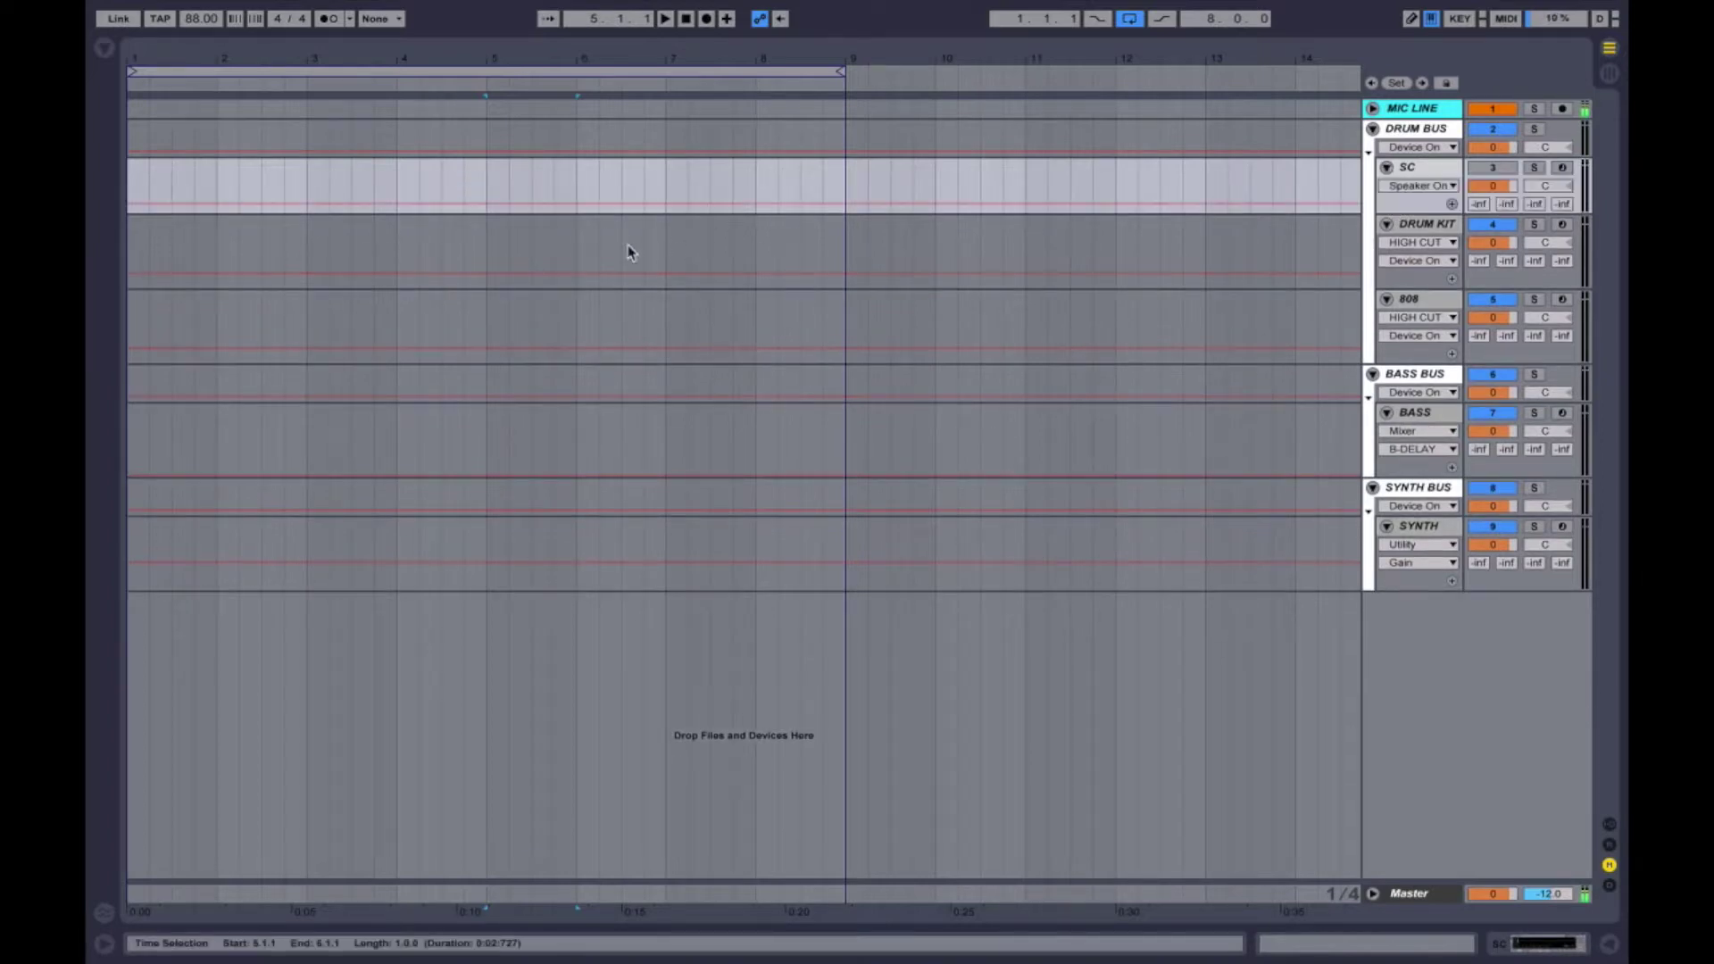
drag(308, 255, 214, 259)
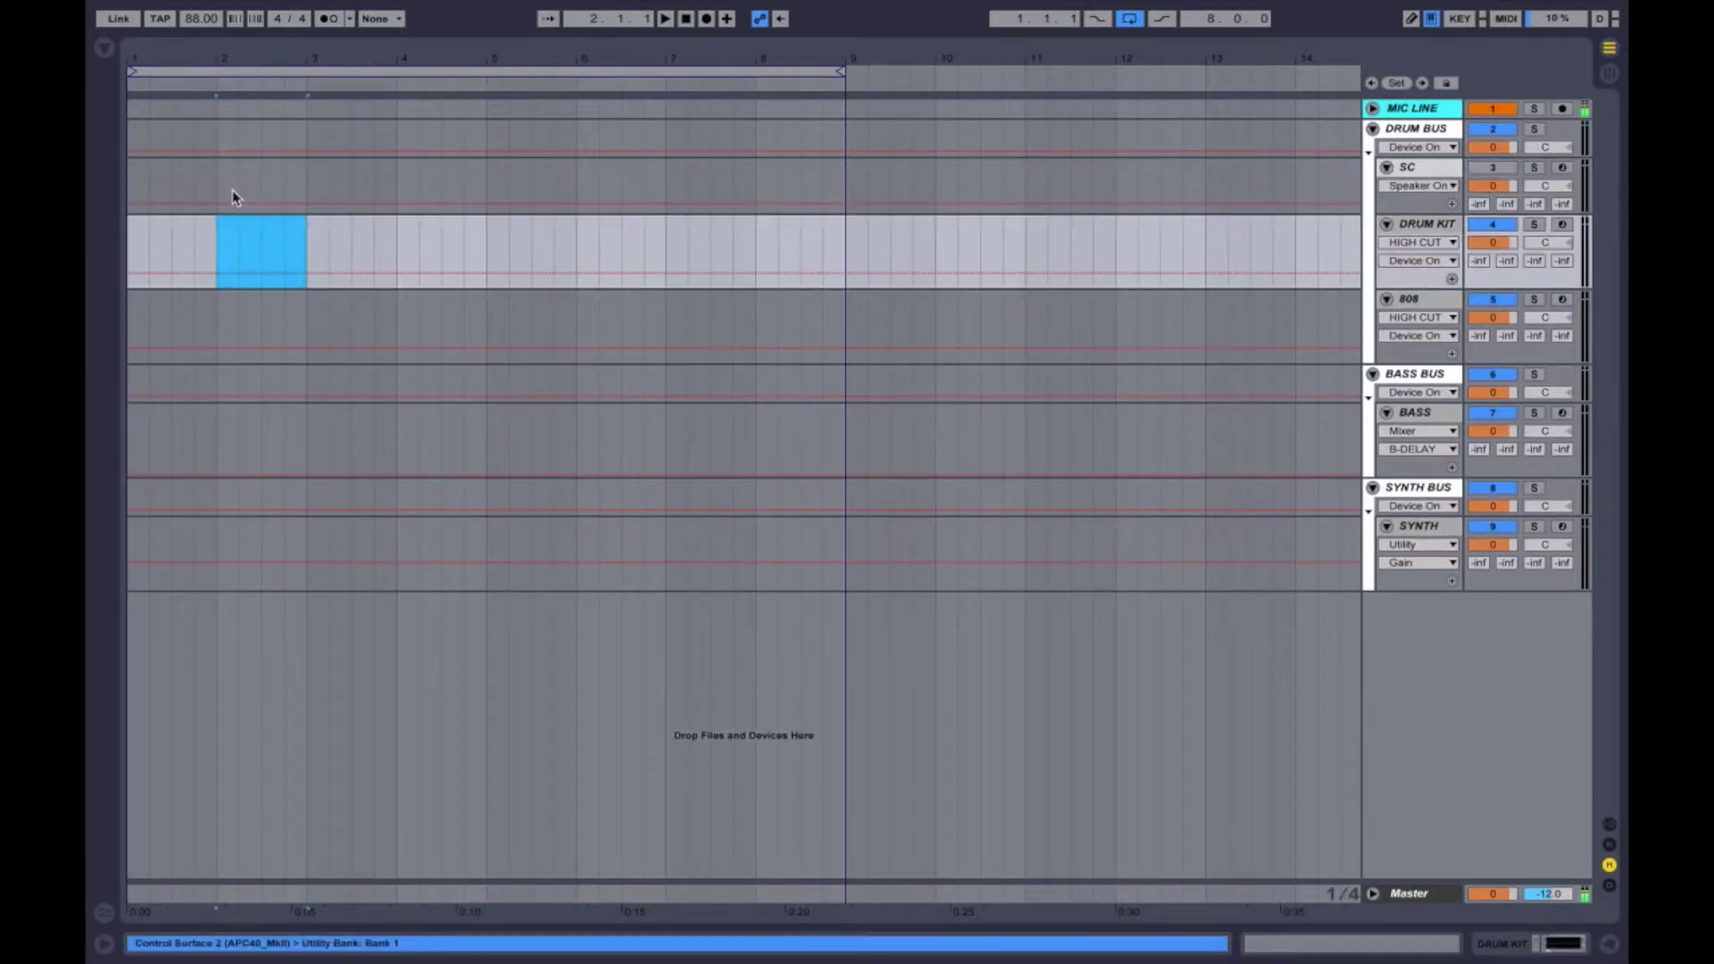
drag(233, 195, 92, 172)
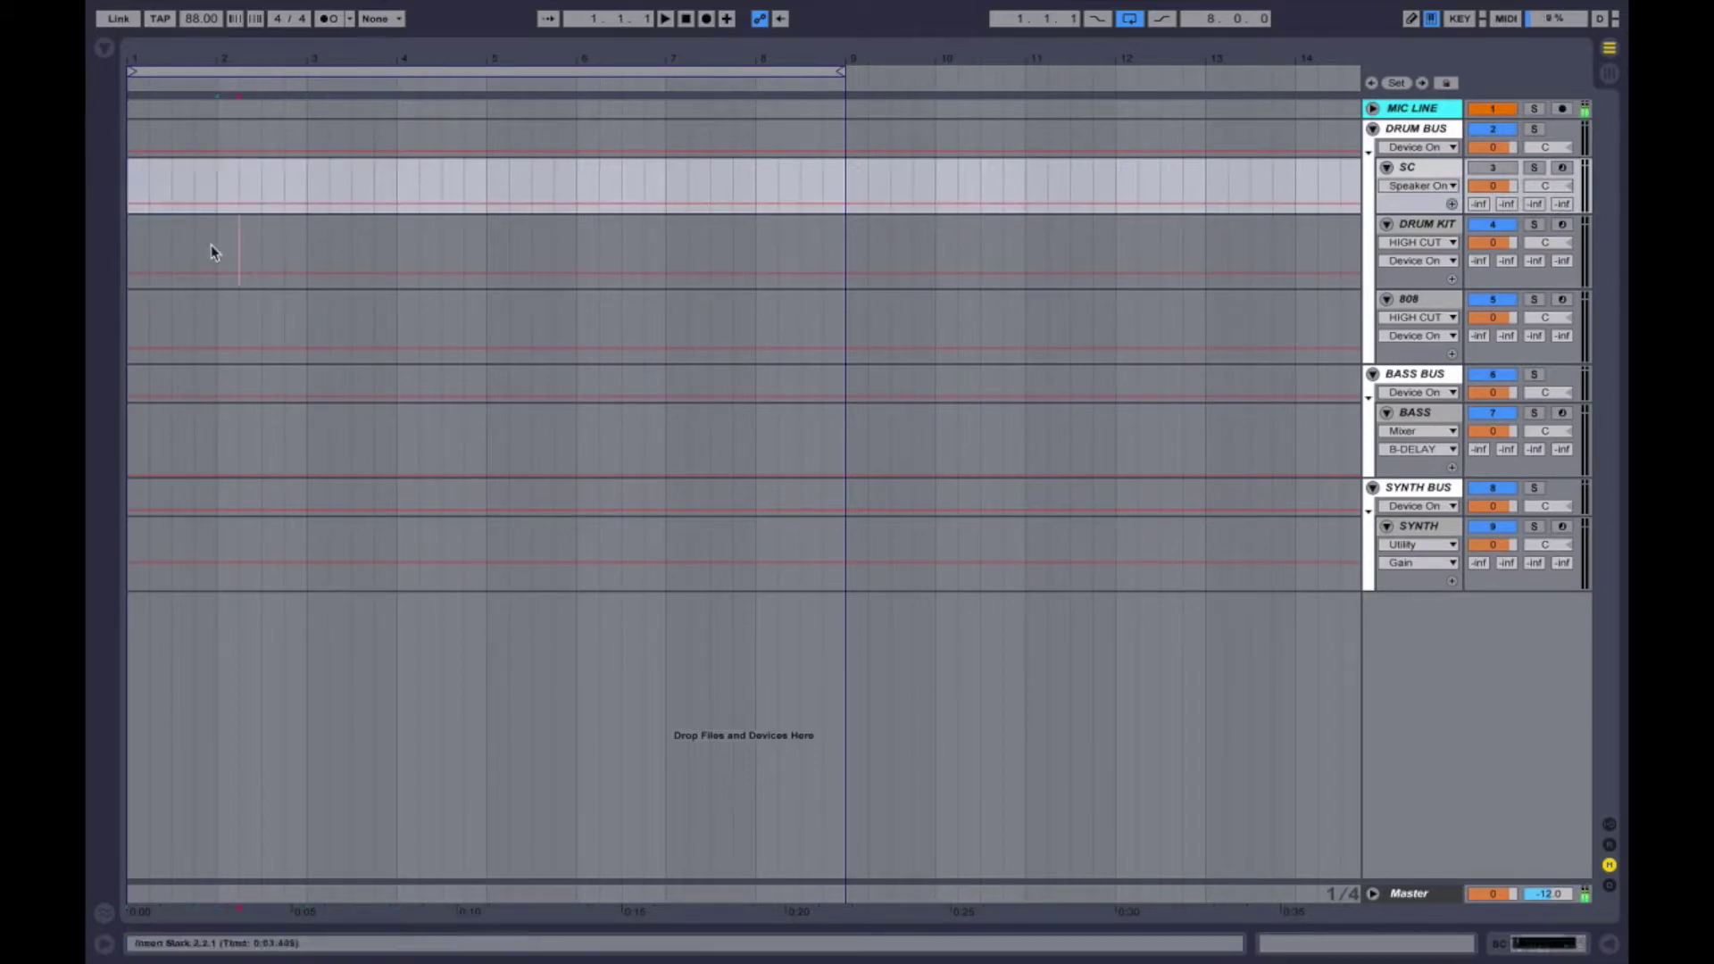
drag(211, 244, 149, 254)
Insert an empty MIDI clip on DRUM KIT, add B1 and G2 test notes, then delete them
key(ctrl+shift+m)
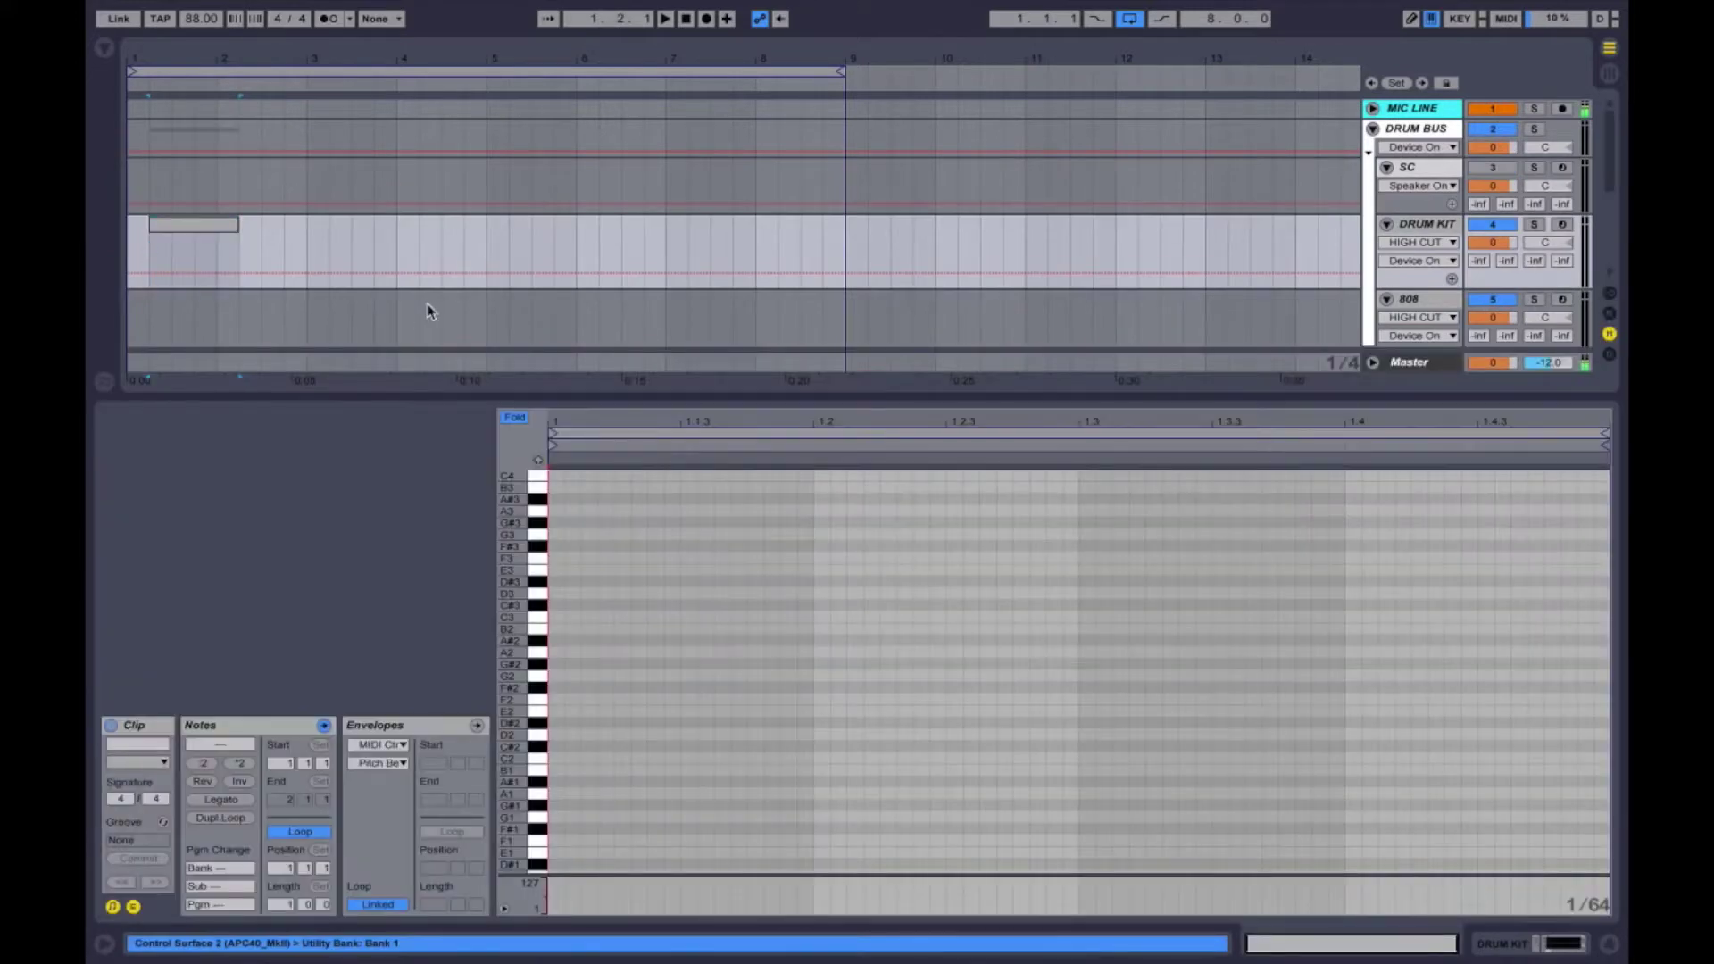
double_click(572, 770)
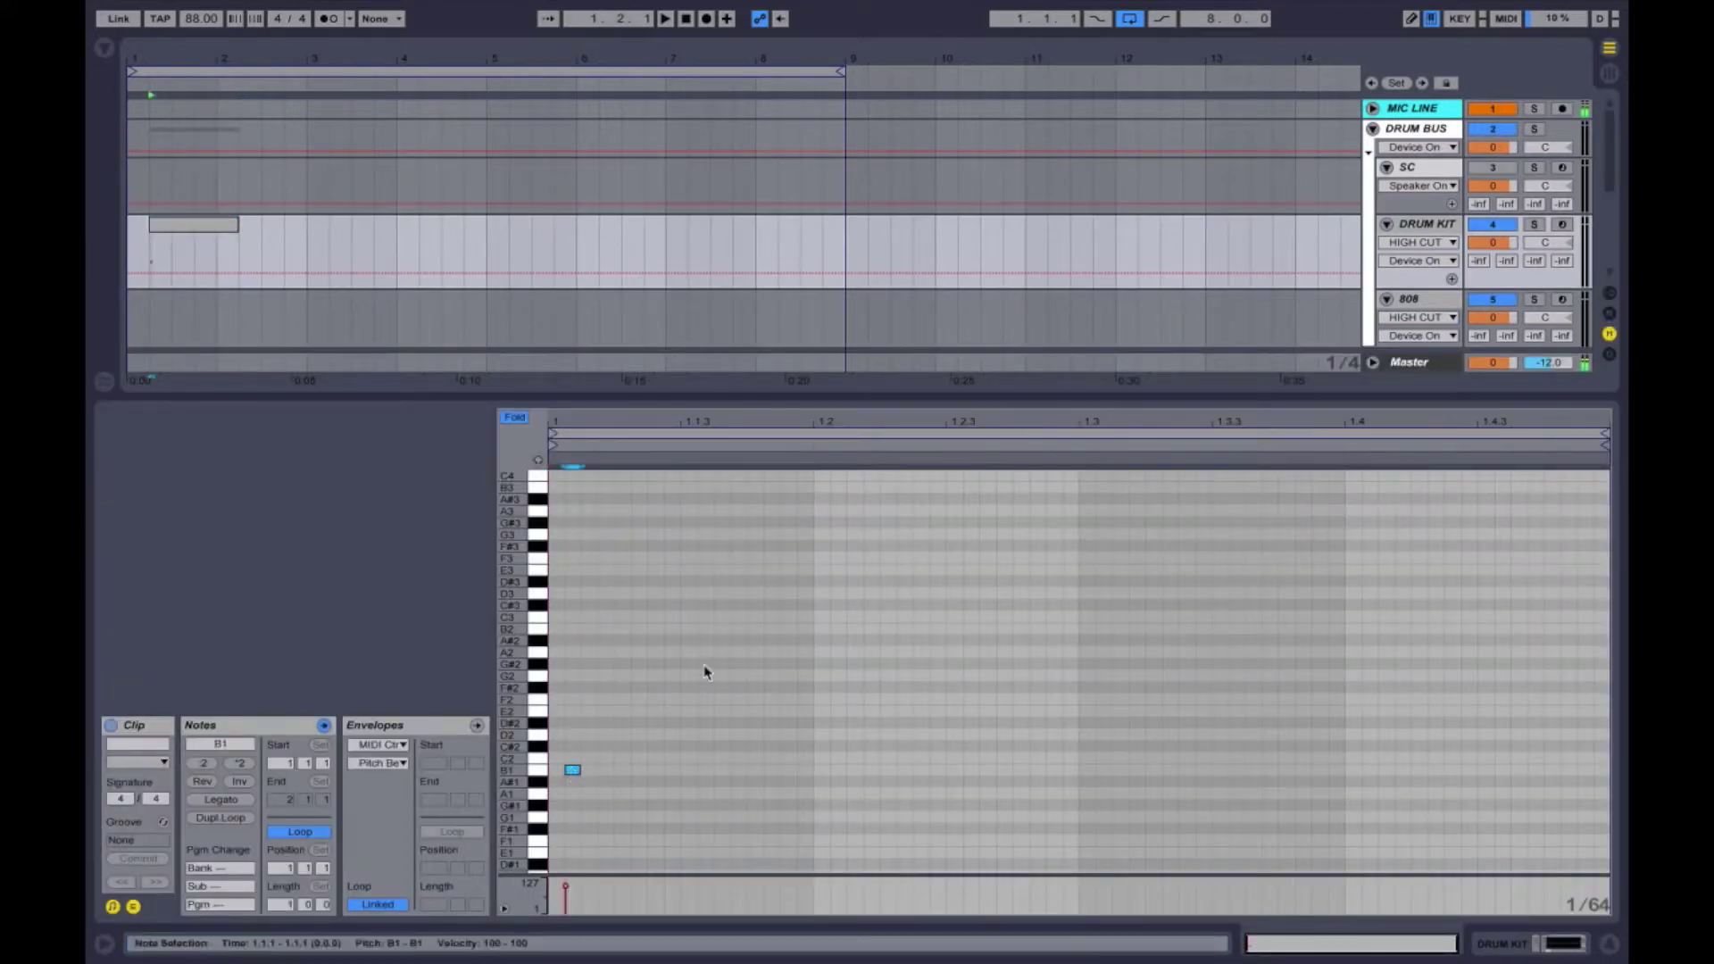
double_click(671, 676)
click(766, 618)
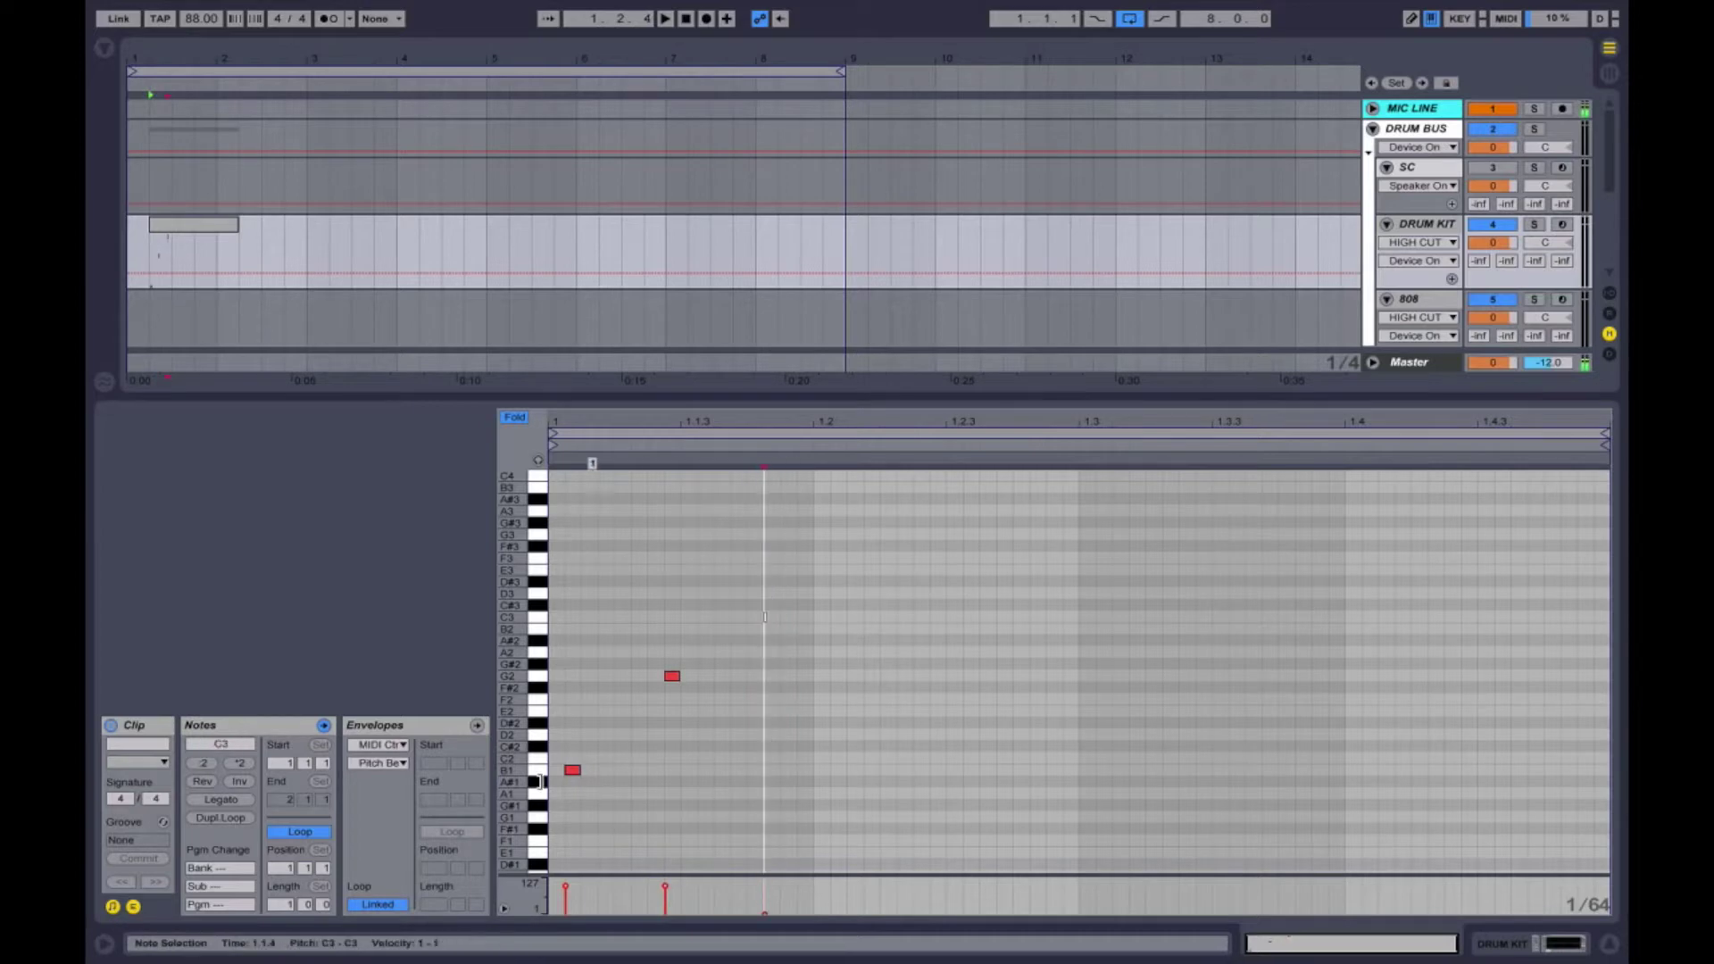
drag(562, 616, 865, 815)
key(Delete)
Consolidate bars 1 to 9 on DRUM KIT into one clip and open it in the note editor
key(shift+Tab)
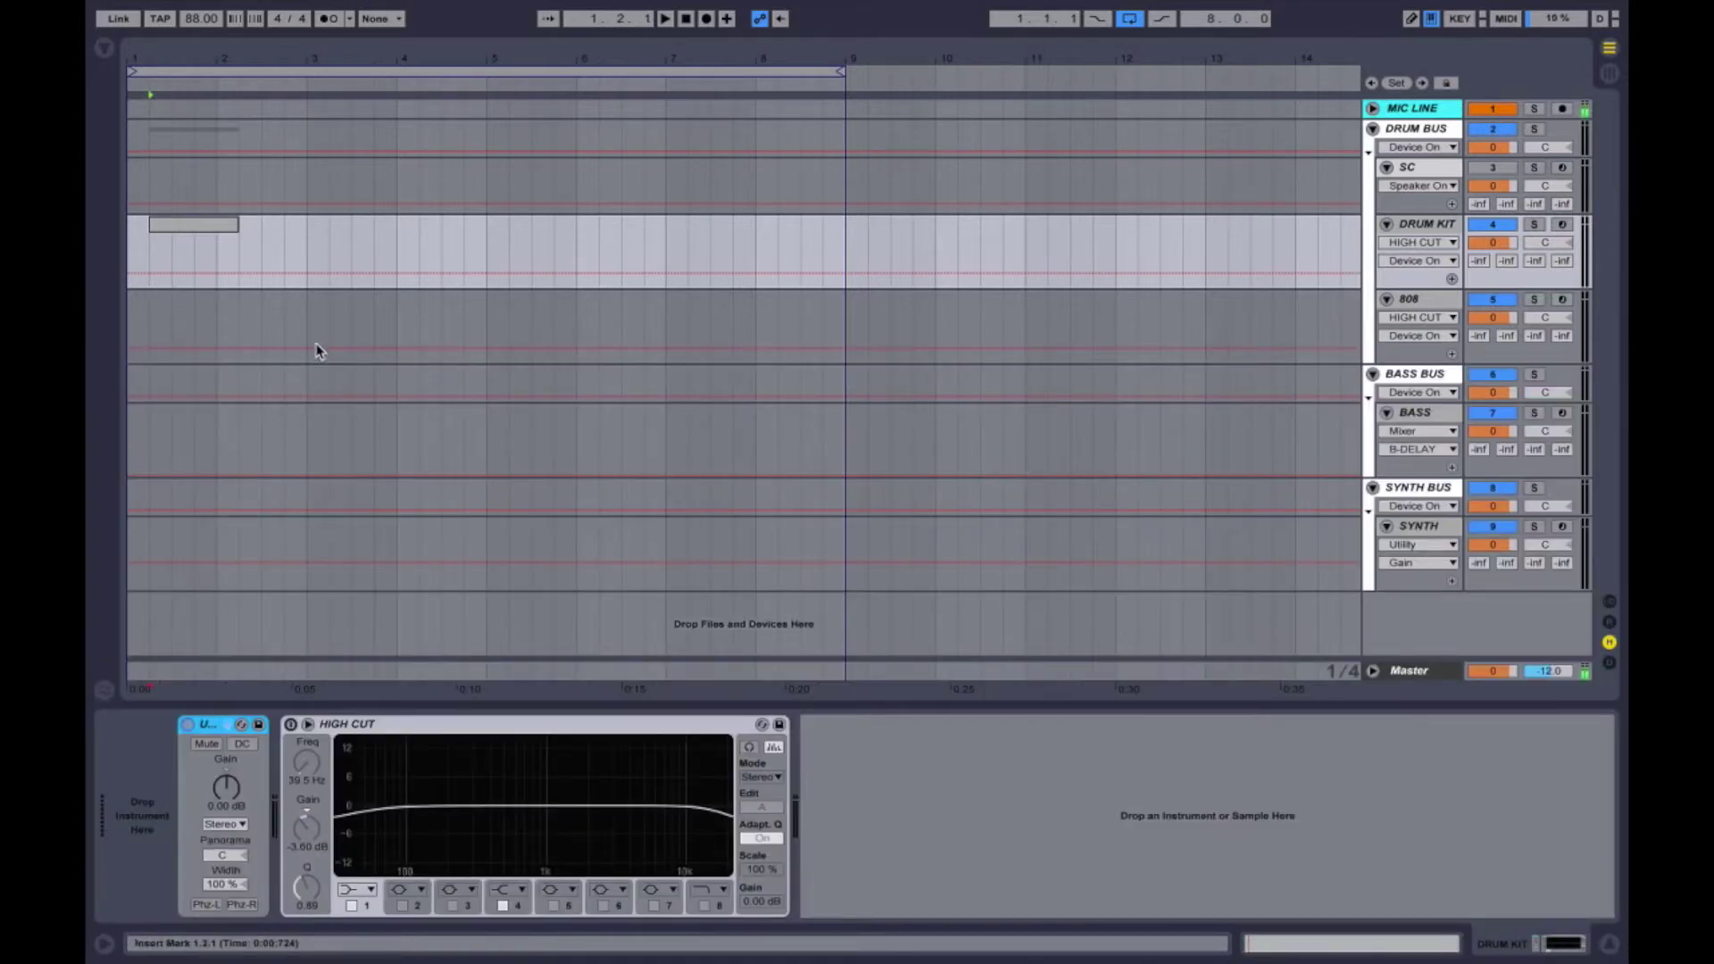
click(228, 224)
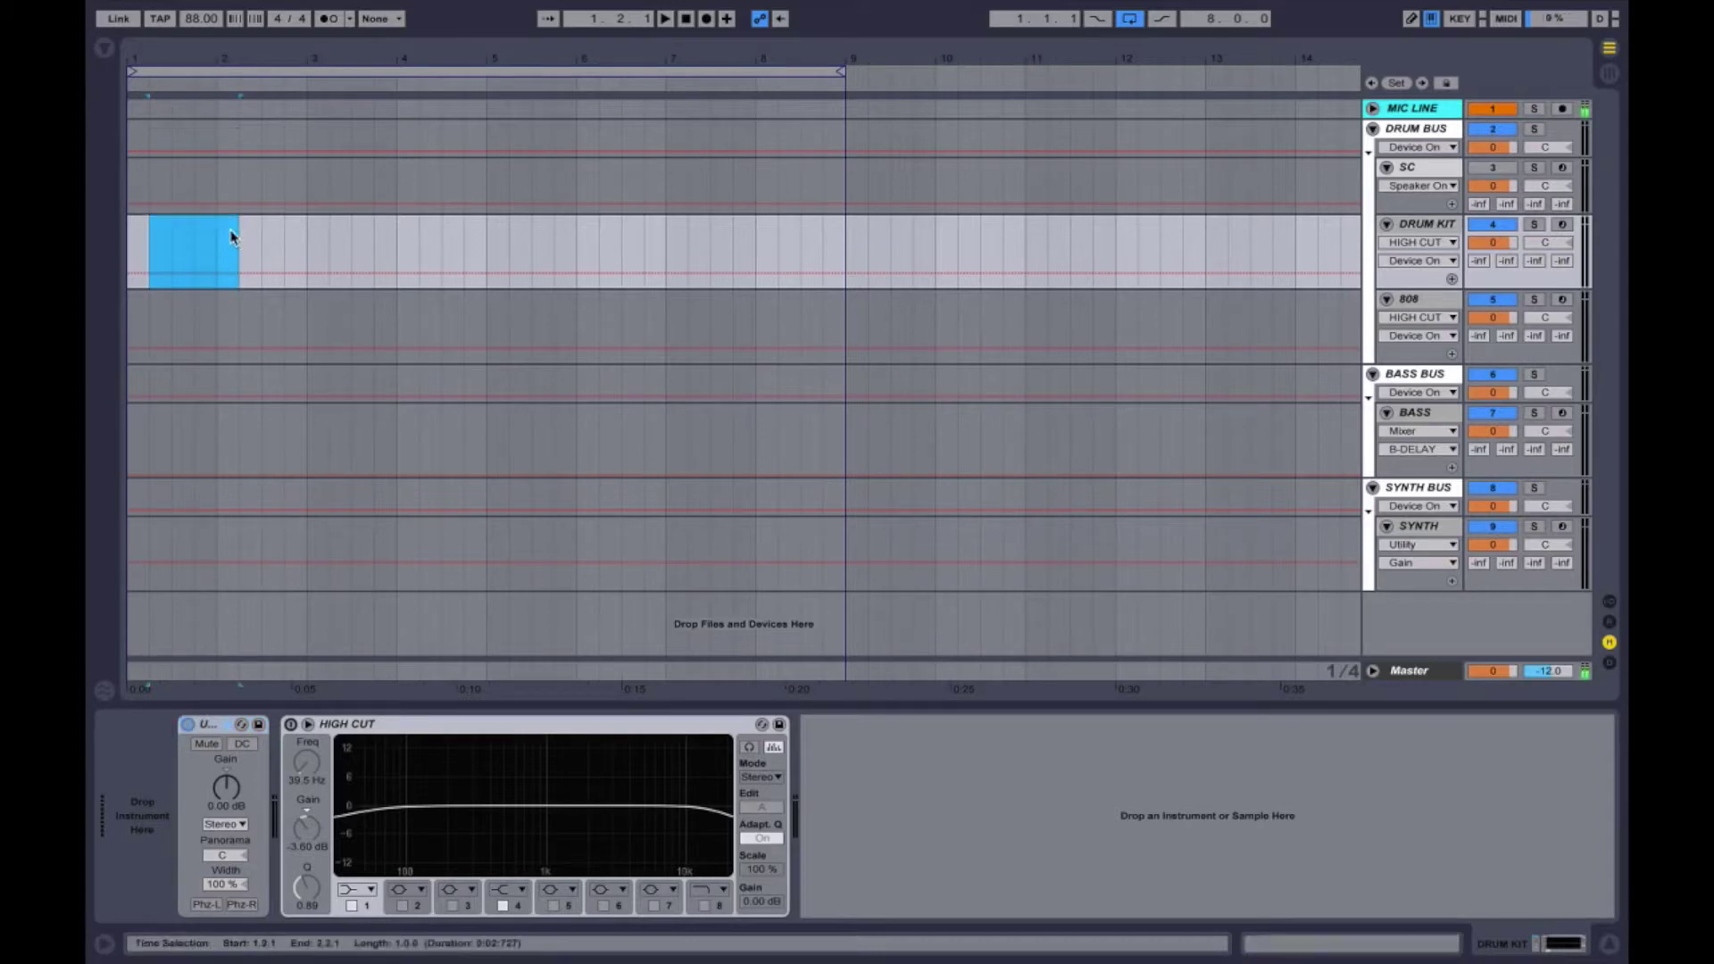
drag(131, 247, 845, 263)
key(ctrl+j)
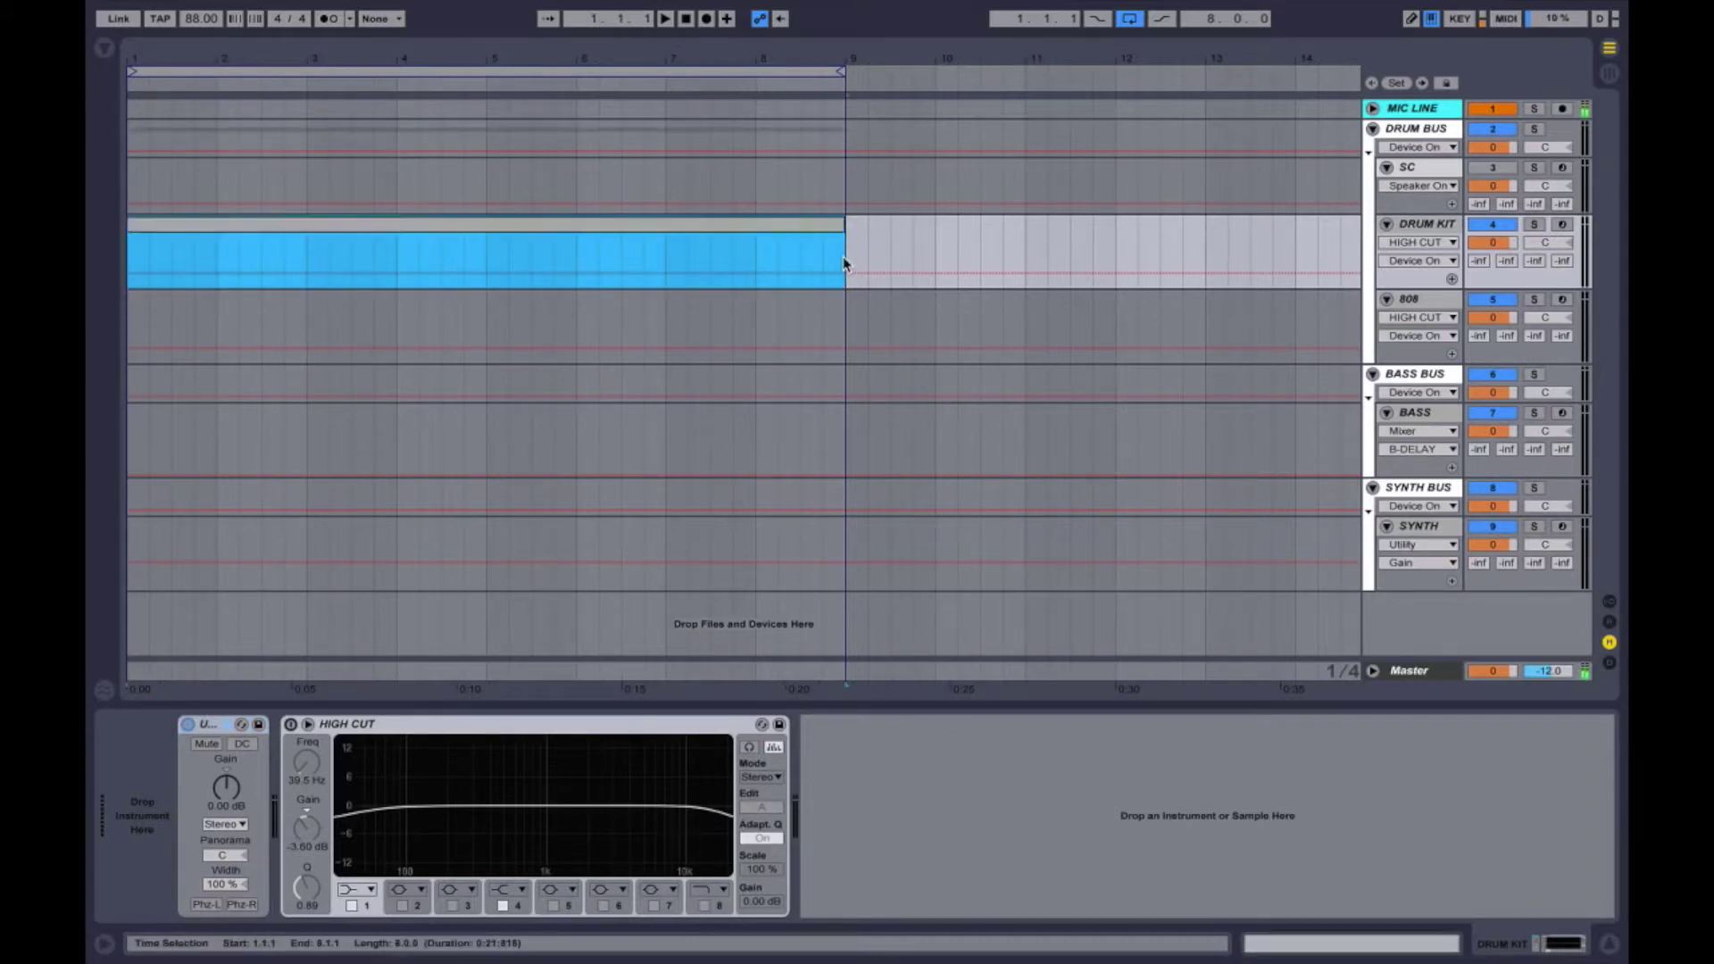
double_click(735, 237)
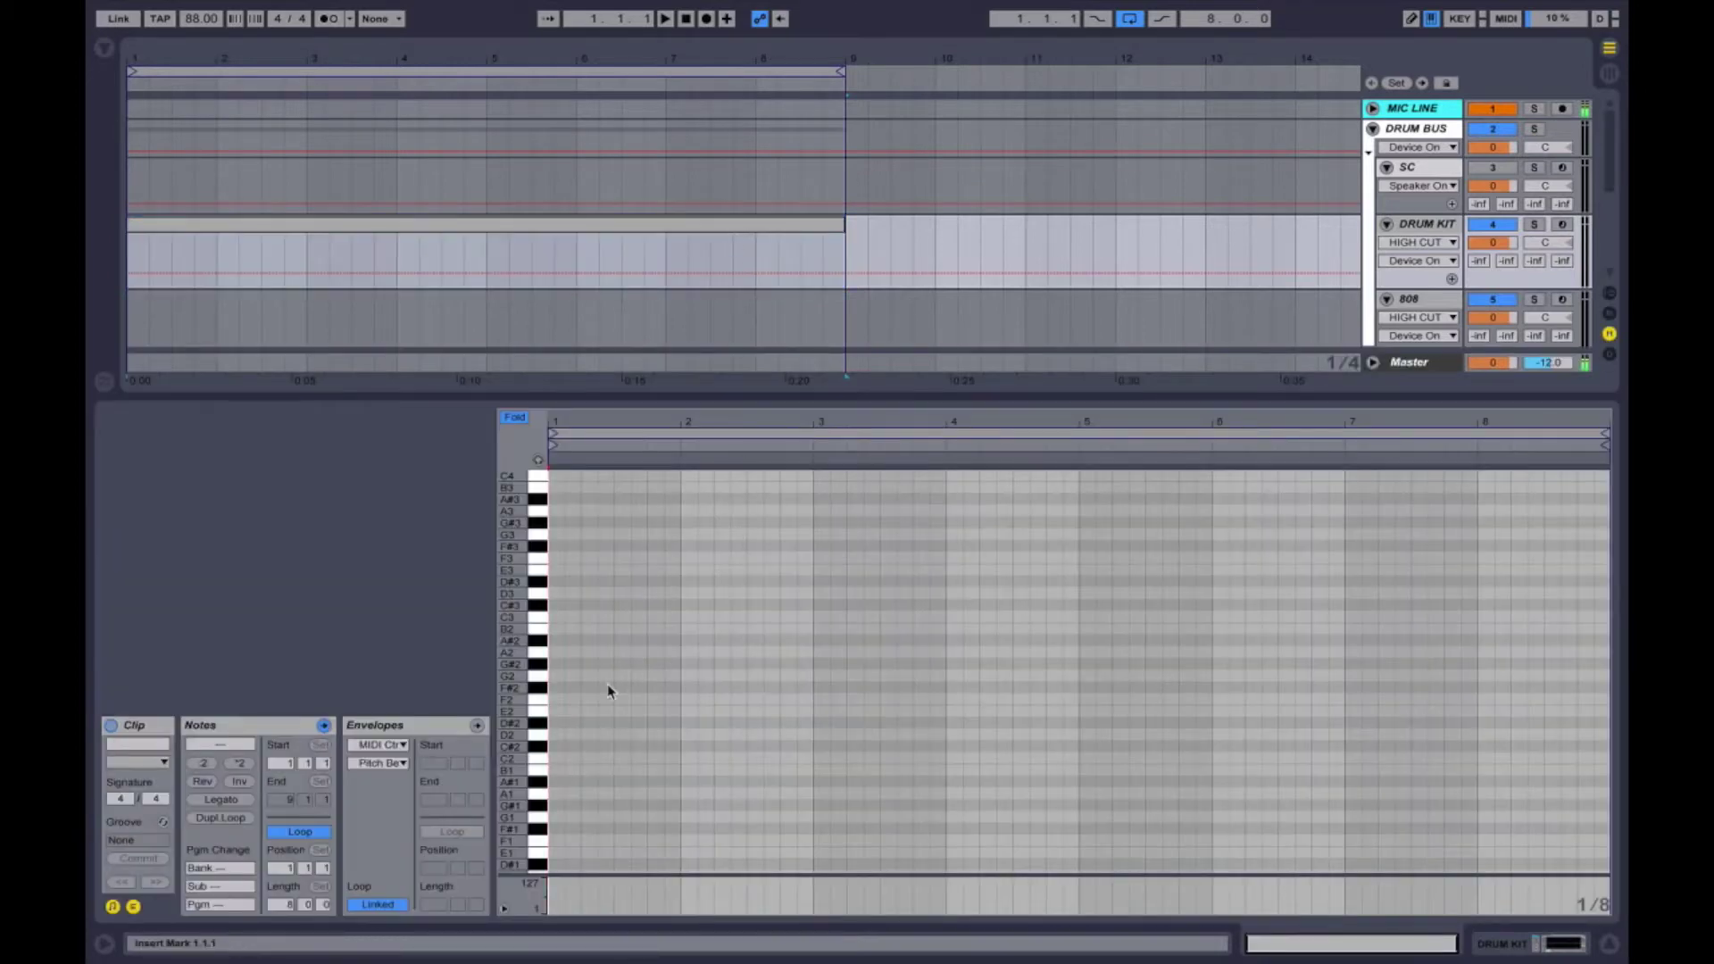
In Draw mode, pencil two rows of drum notes into the DRUM KIT clip, at D#2 and near A2
click(681, 682)
click(811, 665)
key(b)
mouse_move(598, 723)
mouse_down()
mouse_move(856, 653)
mouse_move(1068, 618)
mouse_up()
mouse_move(587, 651)
mouse_down()
mouse_move(953, 591)
mouse_move(983, 554)
mouse_up()
Copy the DRUM KIT clip onto the SC track and fold away the SC lane
key(shift+Tab)
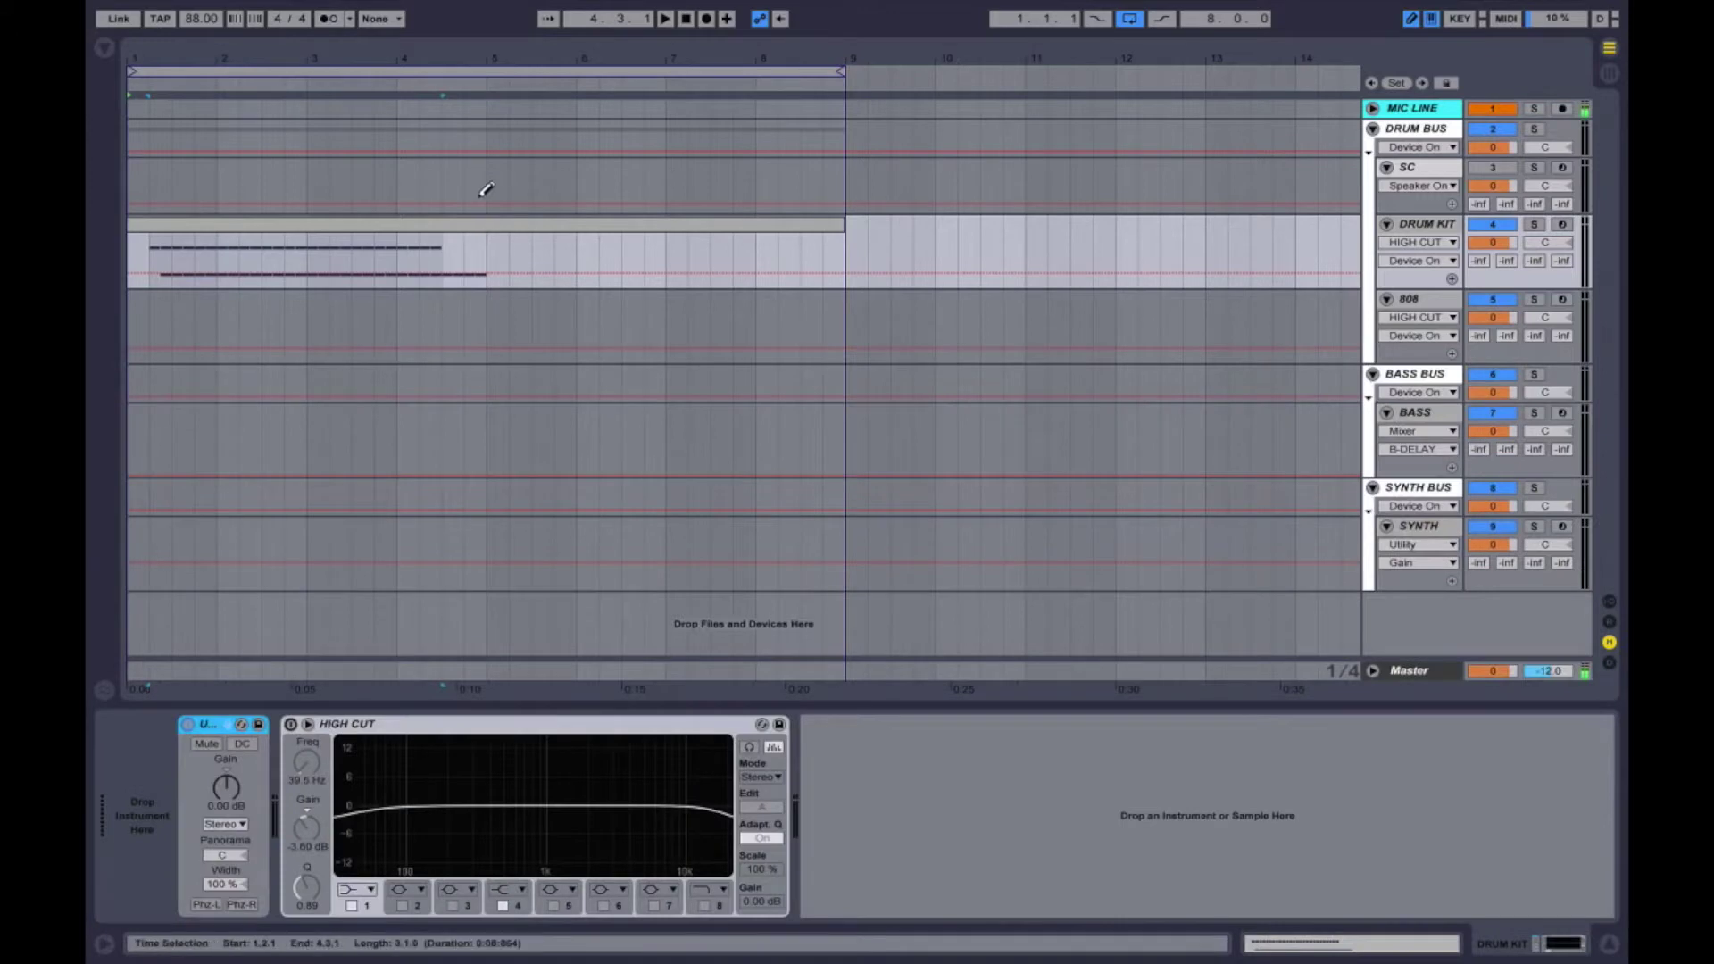
drag(458, 239, 458, 169)
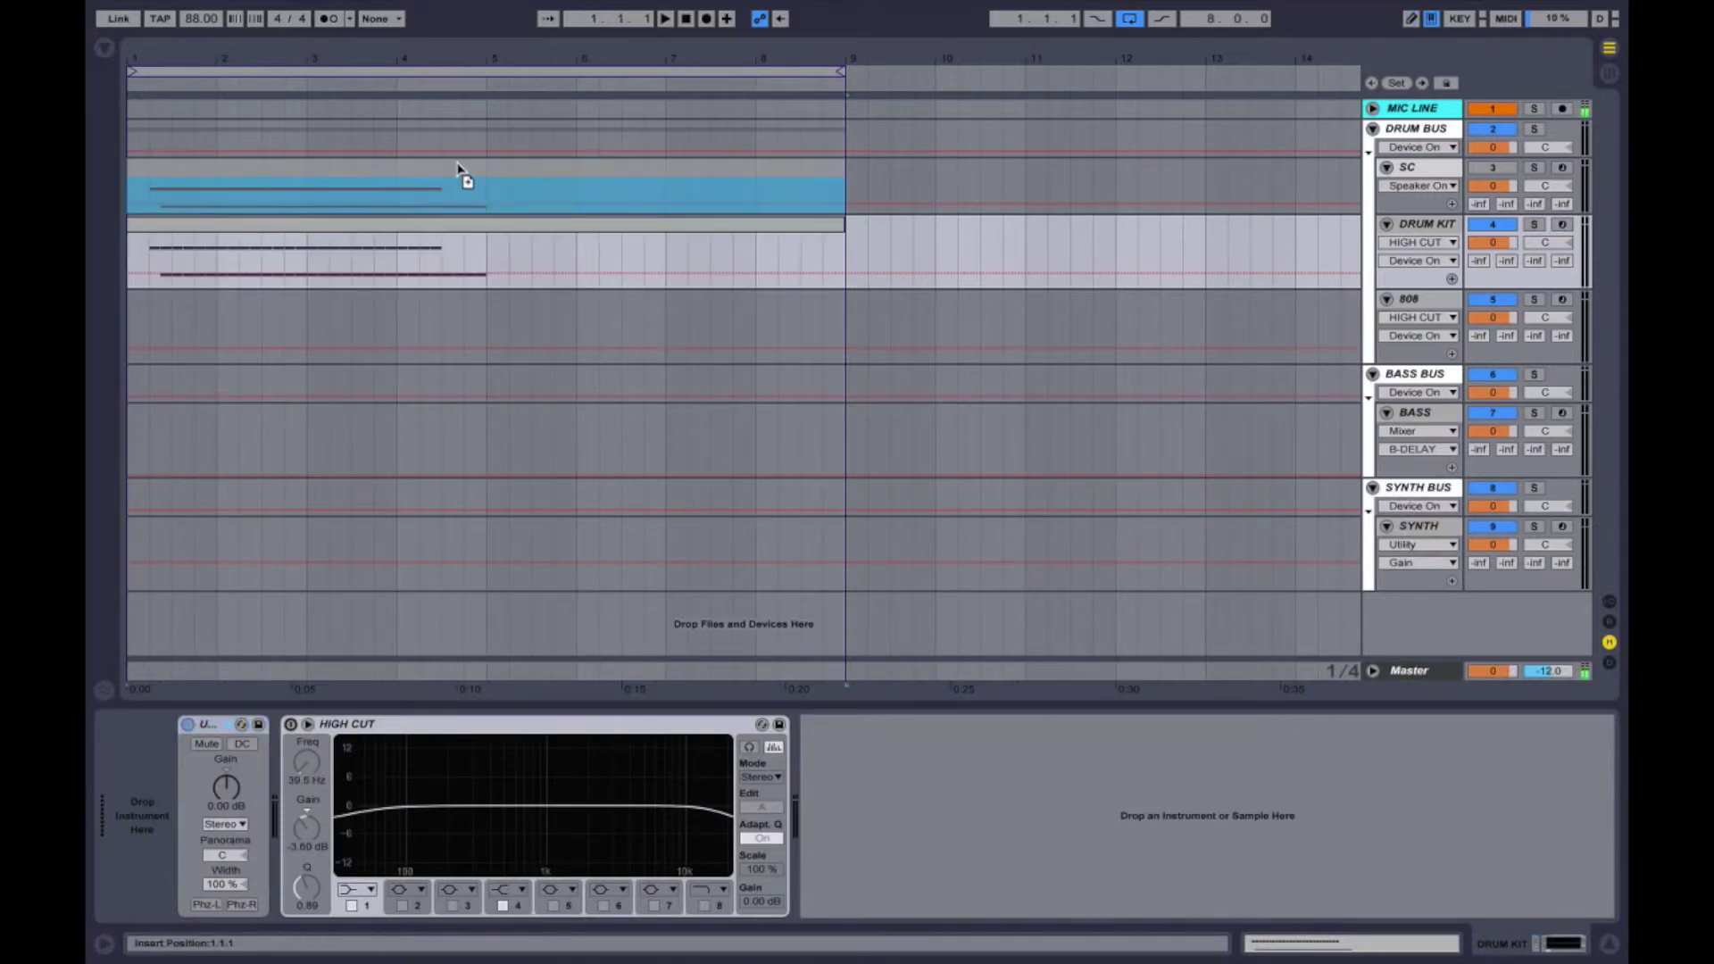
drag(458, 170, 459, 169)
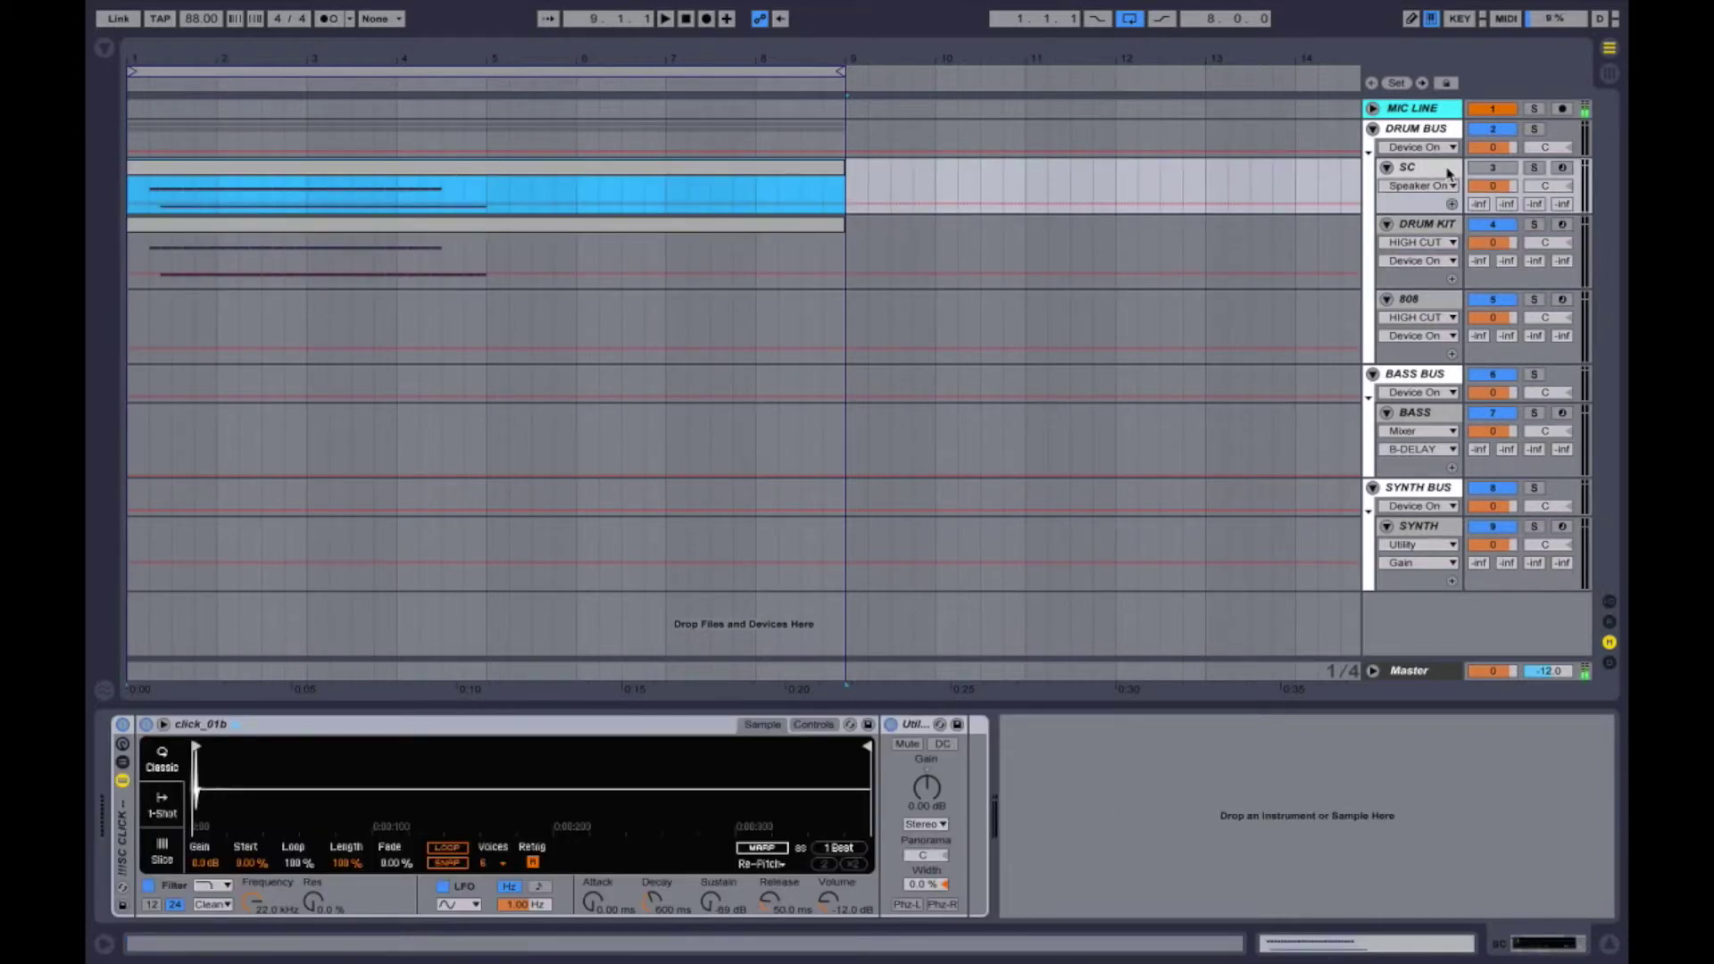
click(1386, 169)
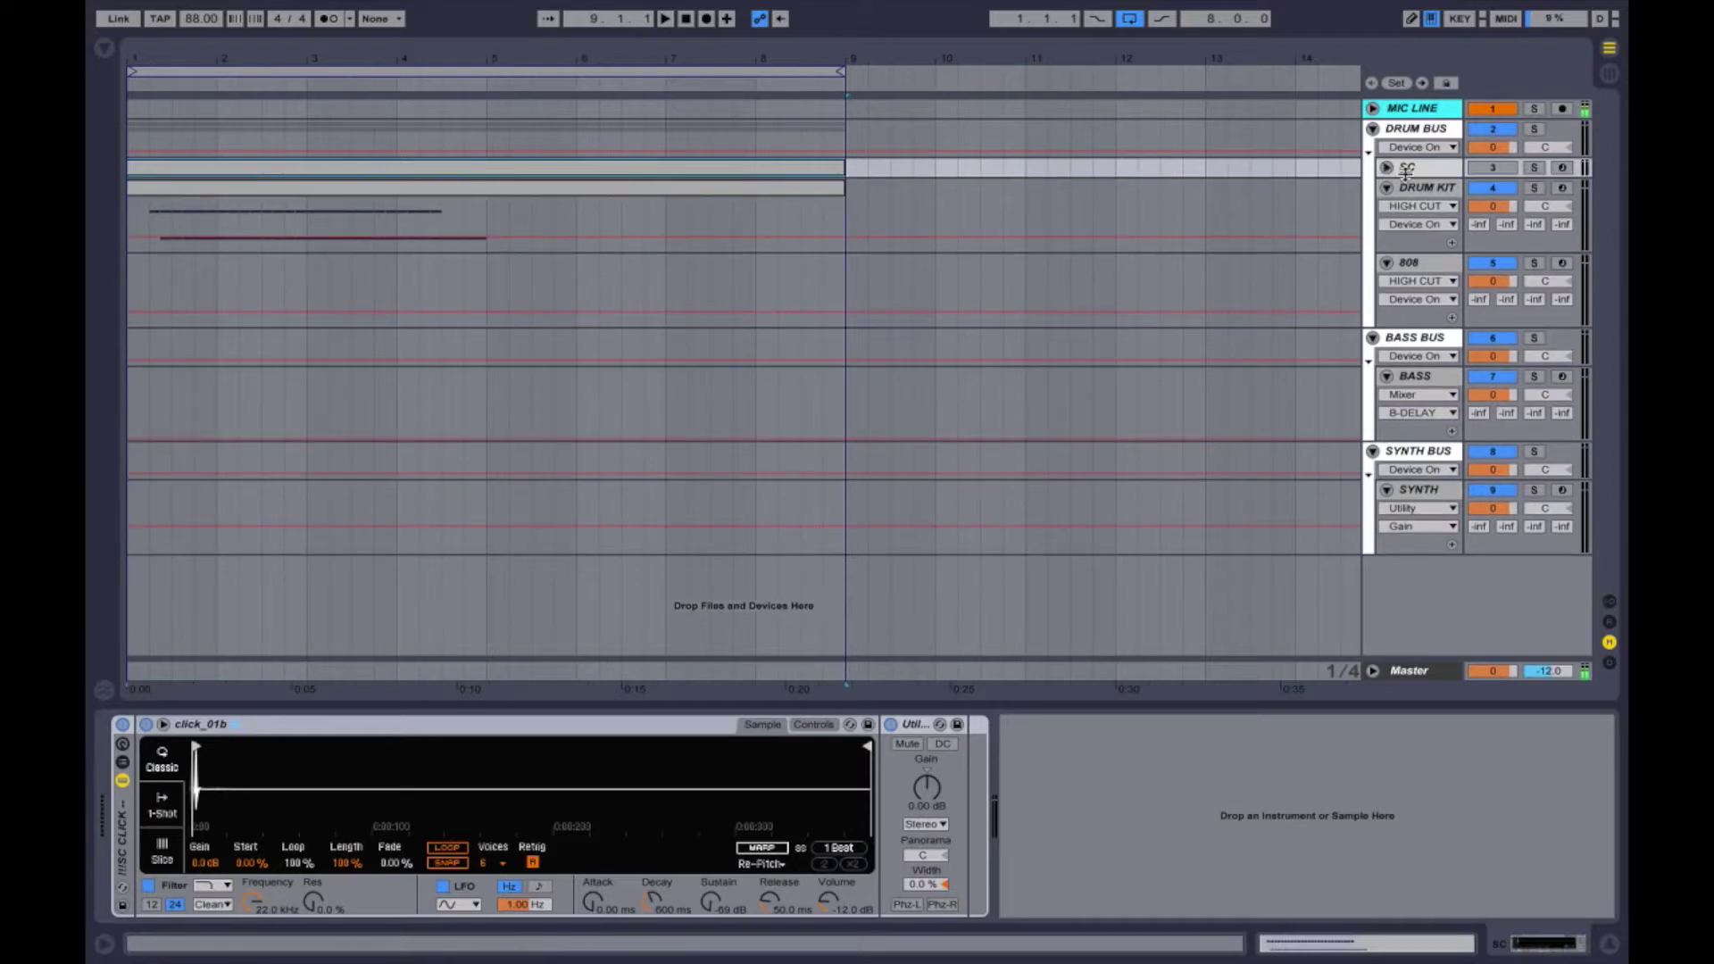
Select the bars 1–9 DRUM KIT clip and switch to Session view
click(1428, 188)
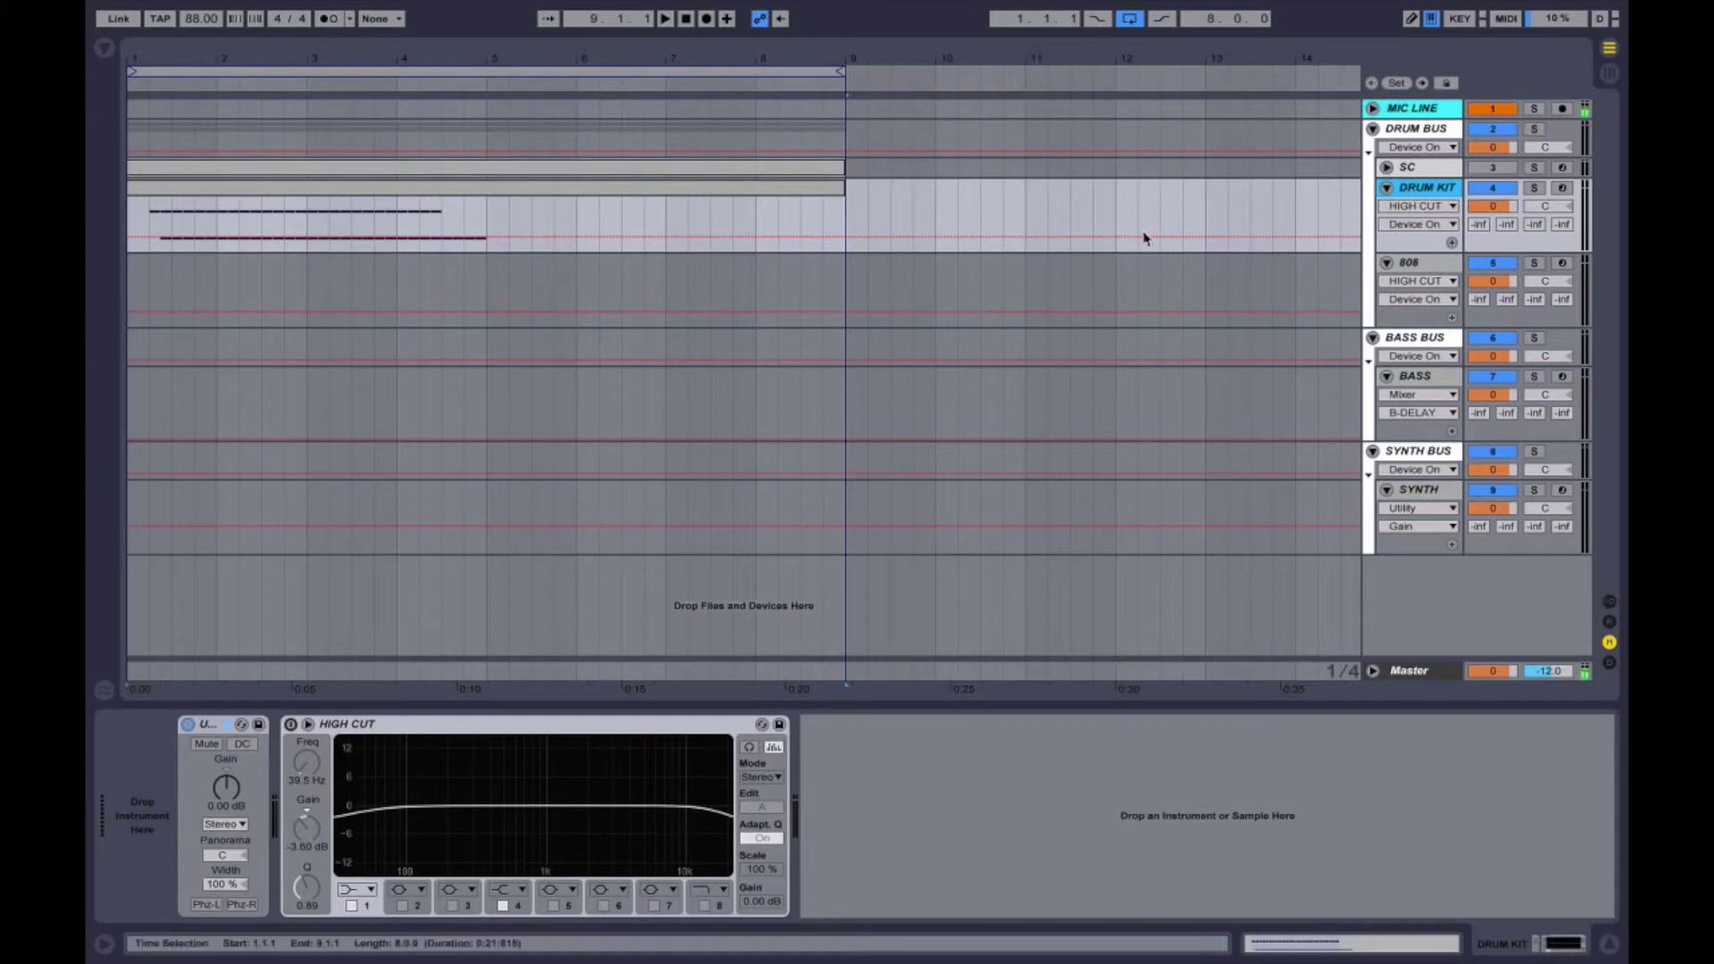
click(613, 190)
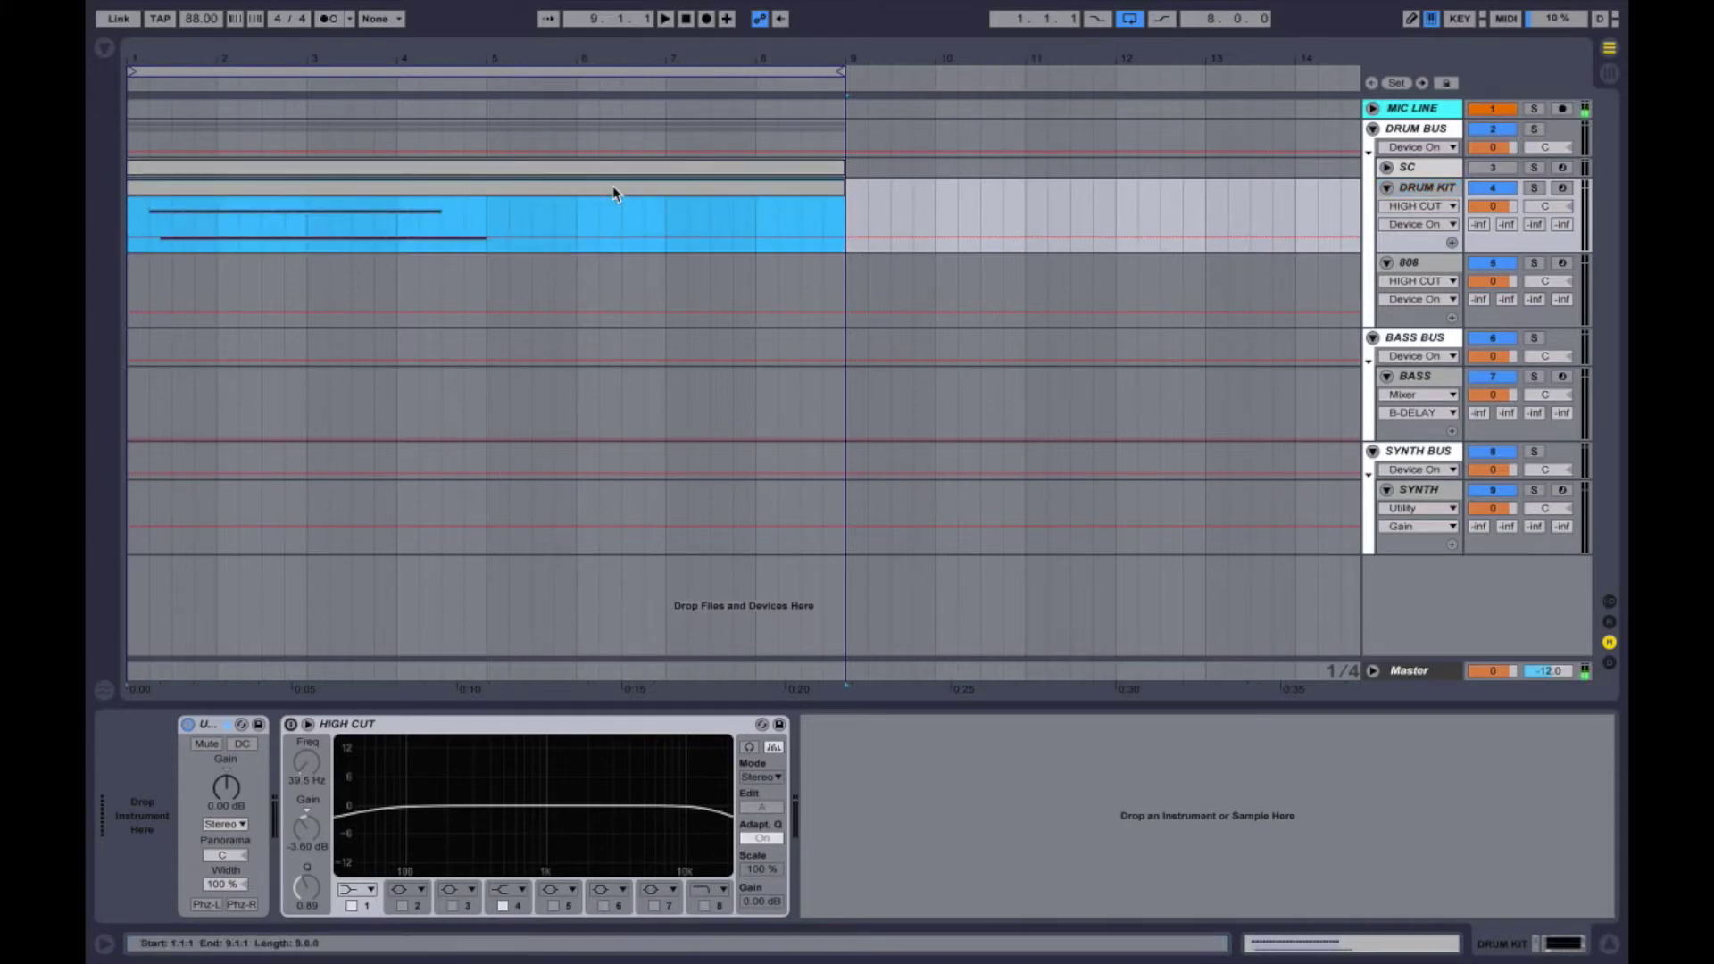
key(Tab)
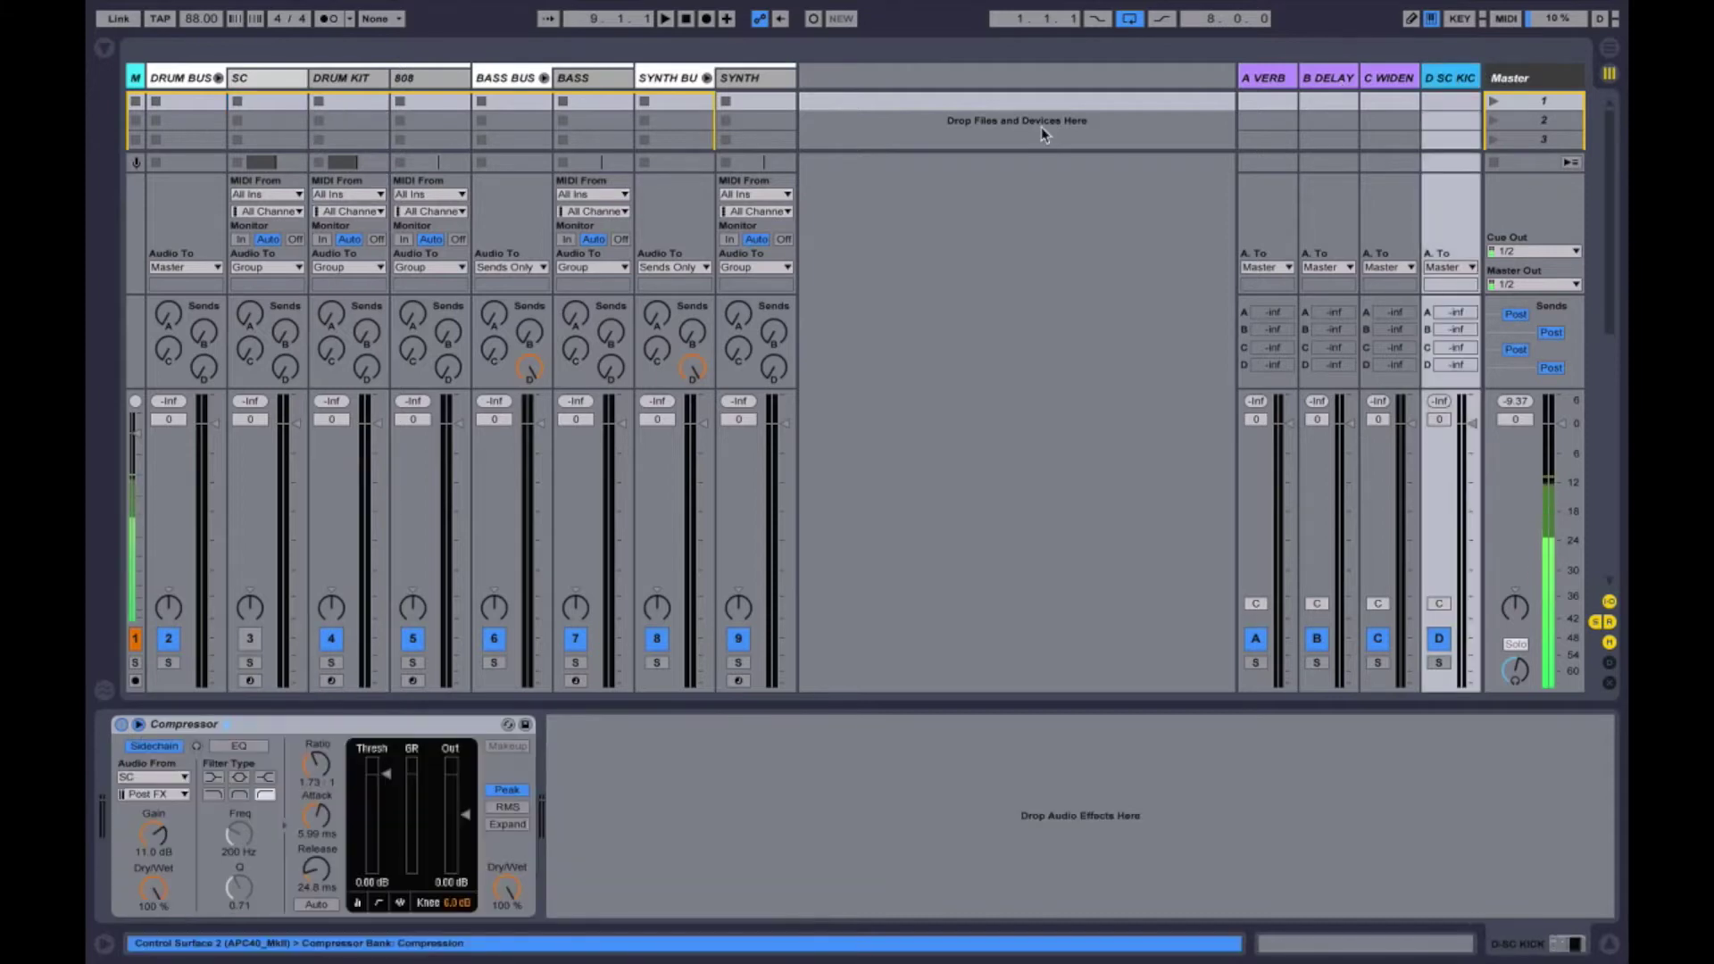
Narrow the SC track's mixer strip, then bring up the D SC KIC return's Compressor
click(250, 81)
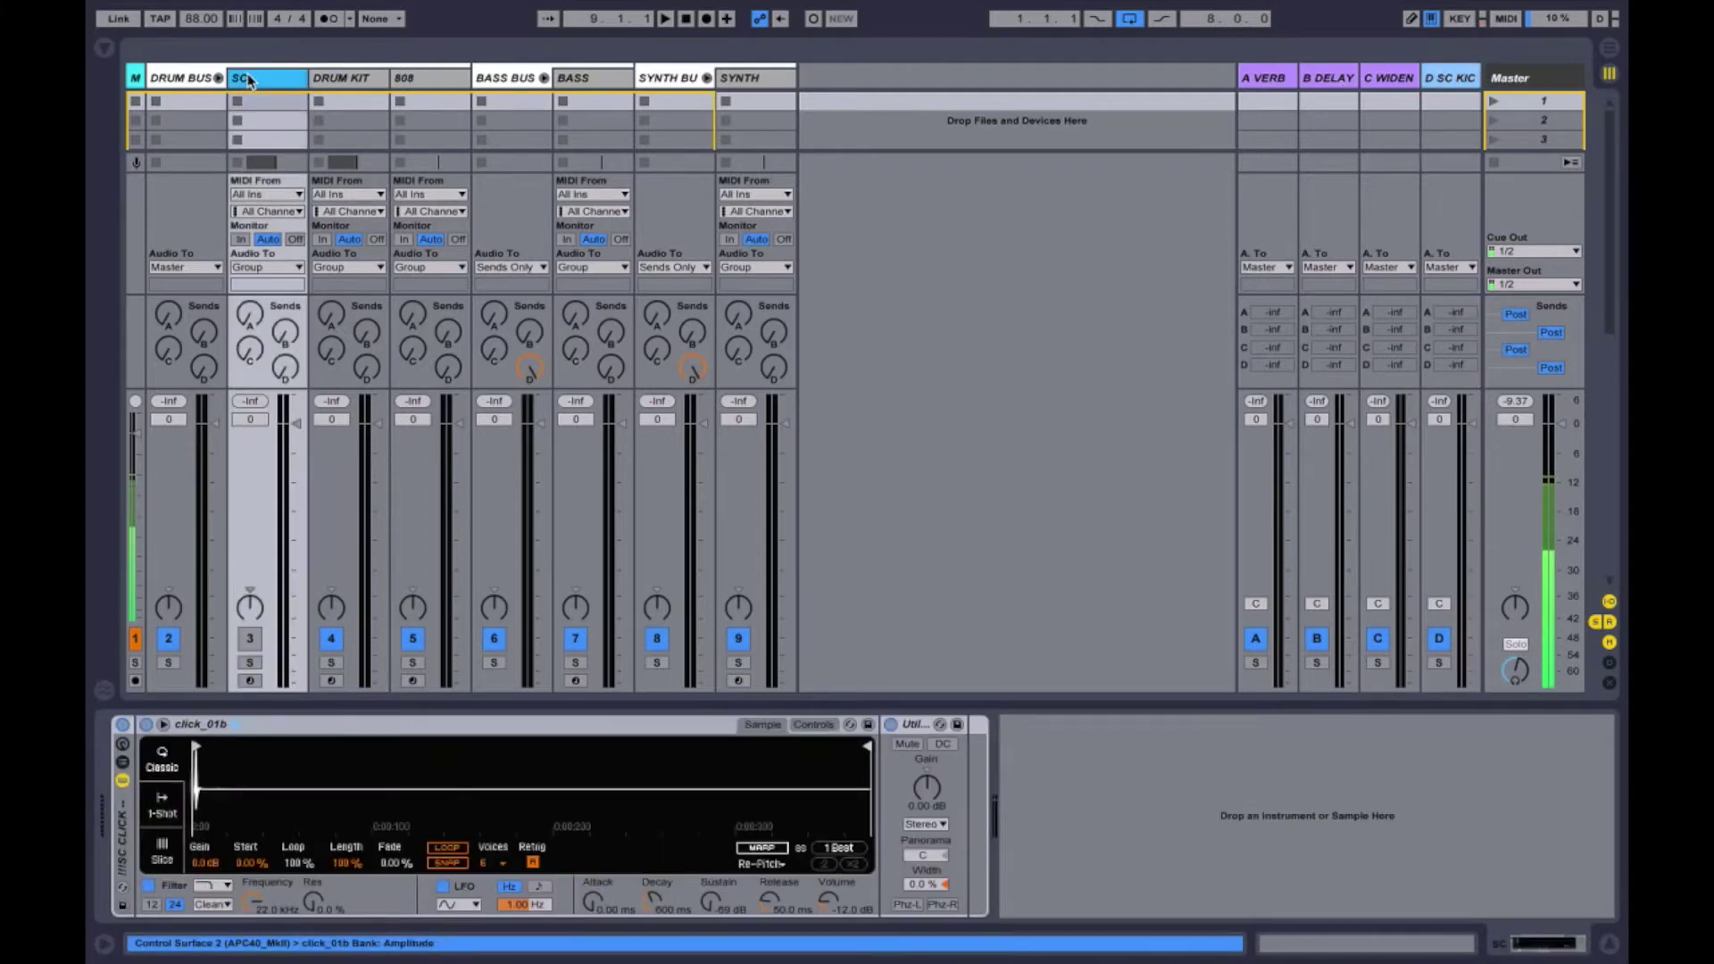
drag(301, 79, 276, 84)
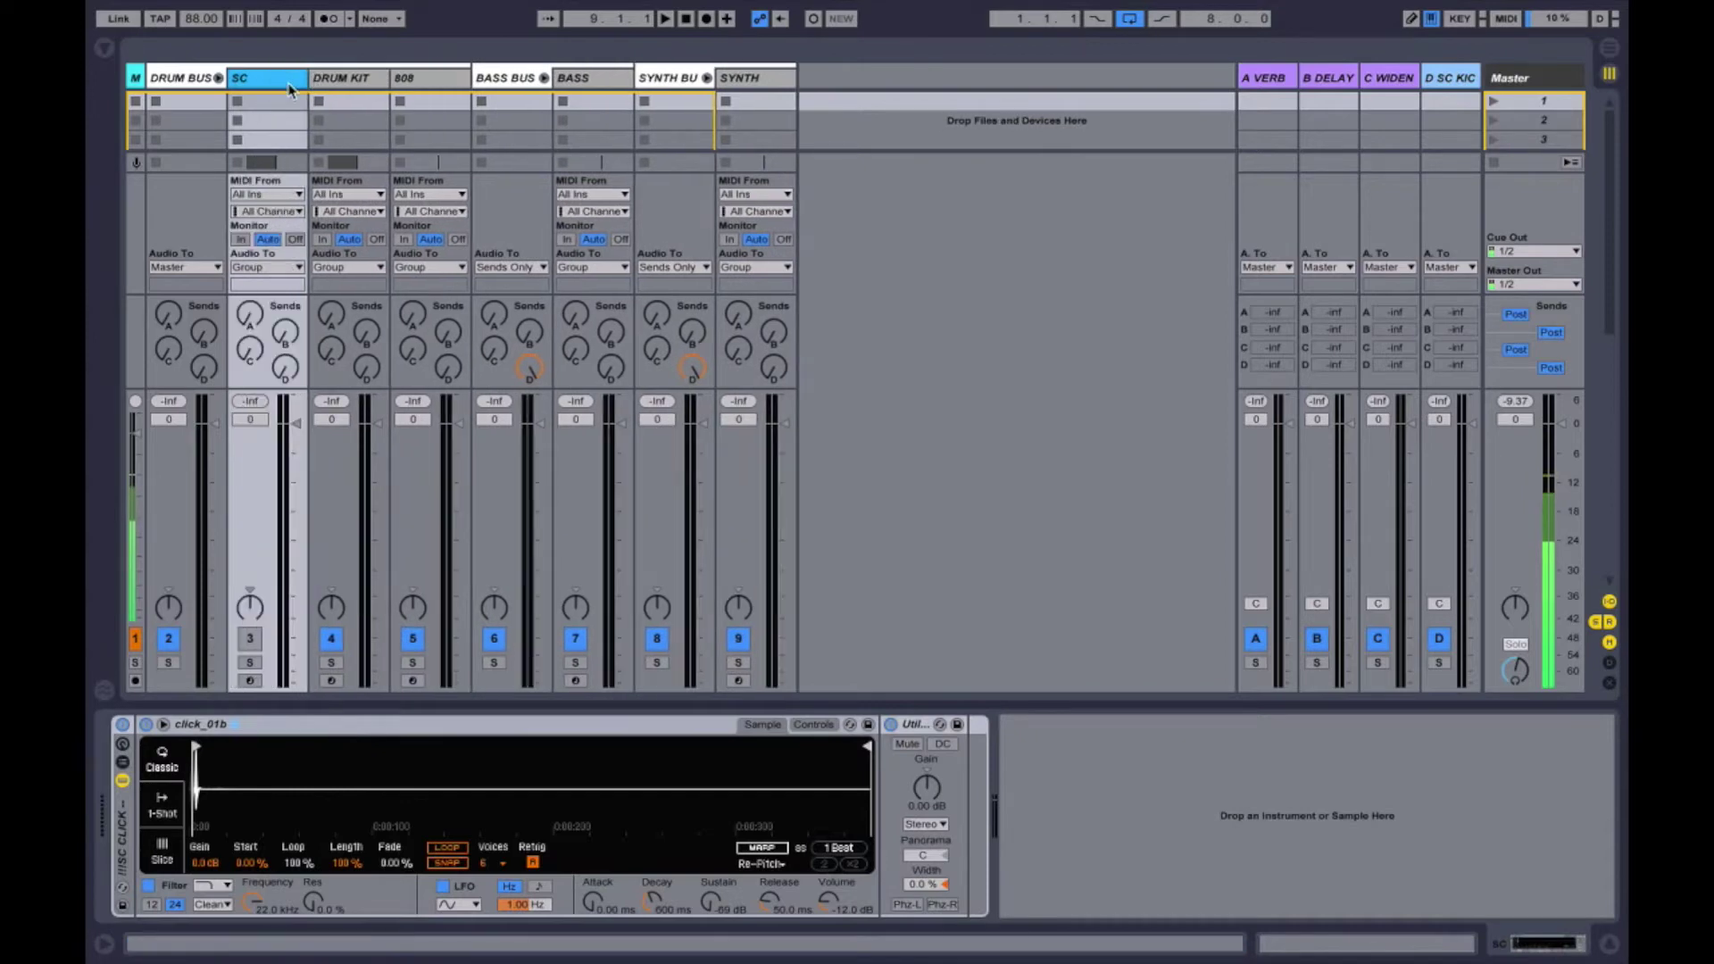
drag(303, 81, 282, 83)
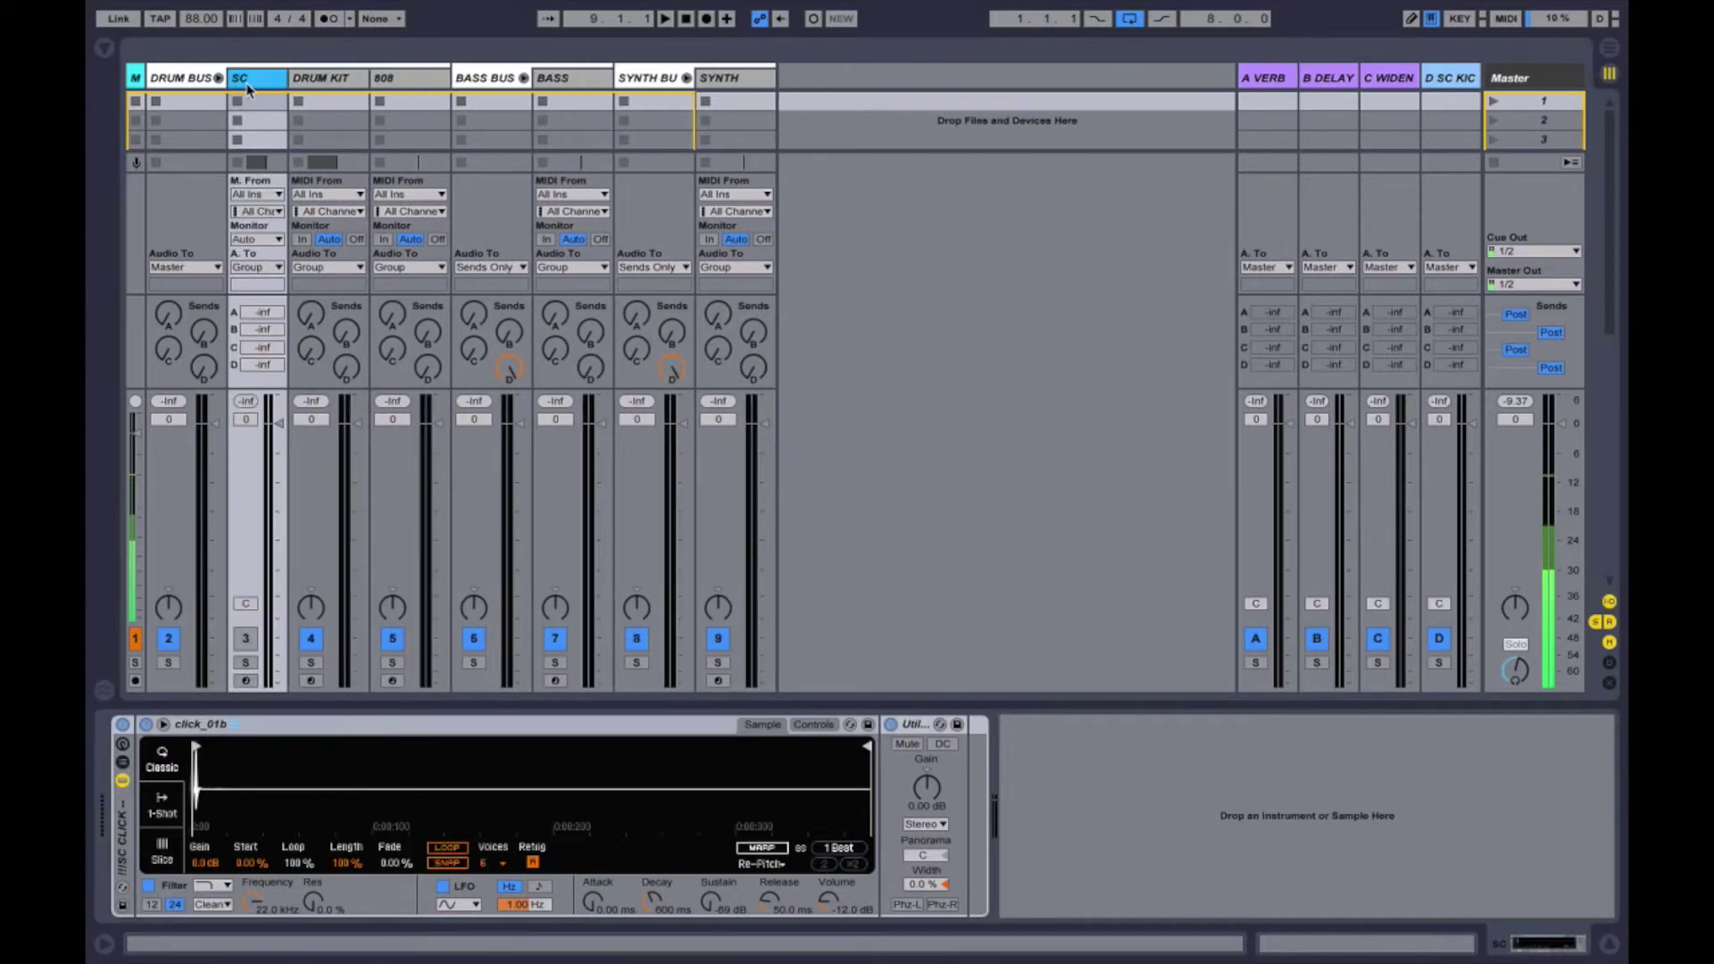
click(339, 81)
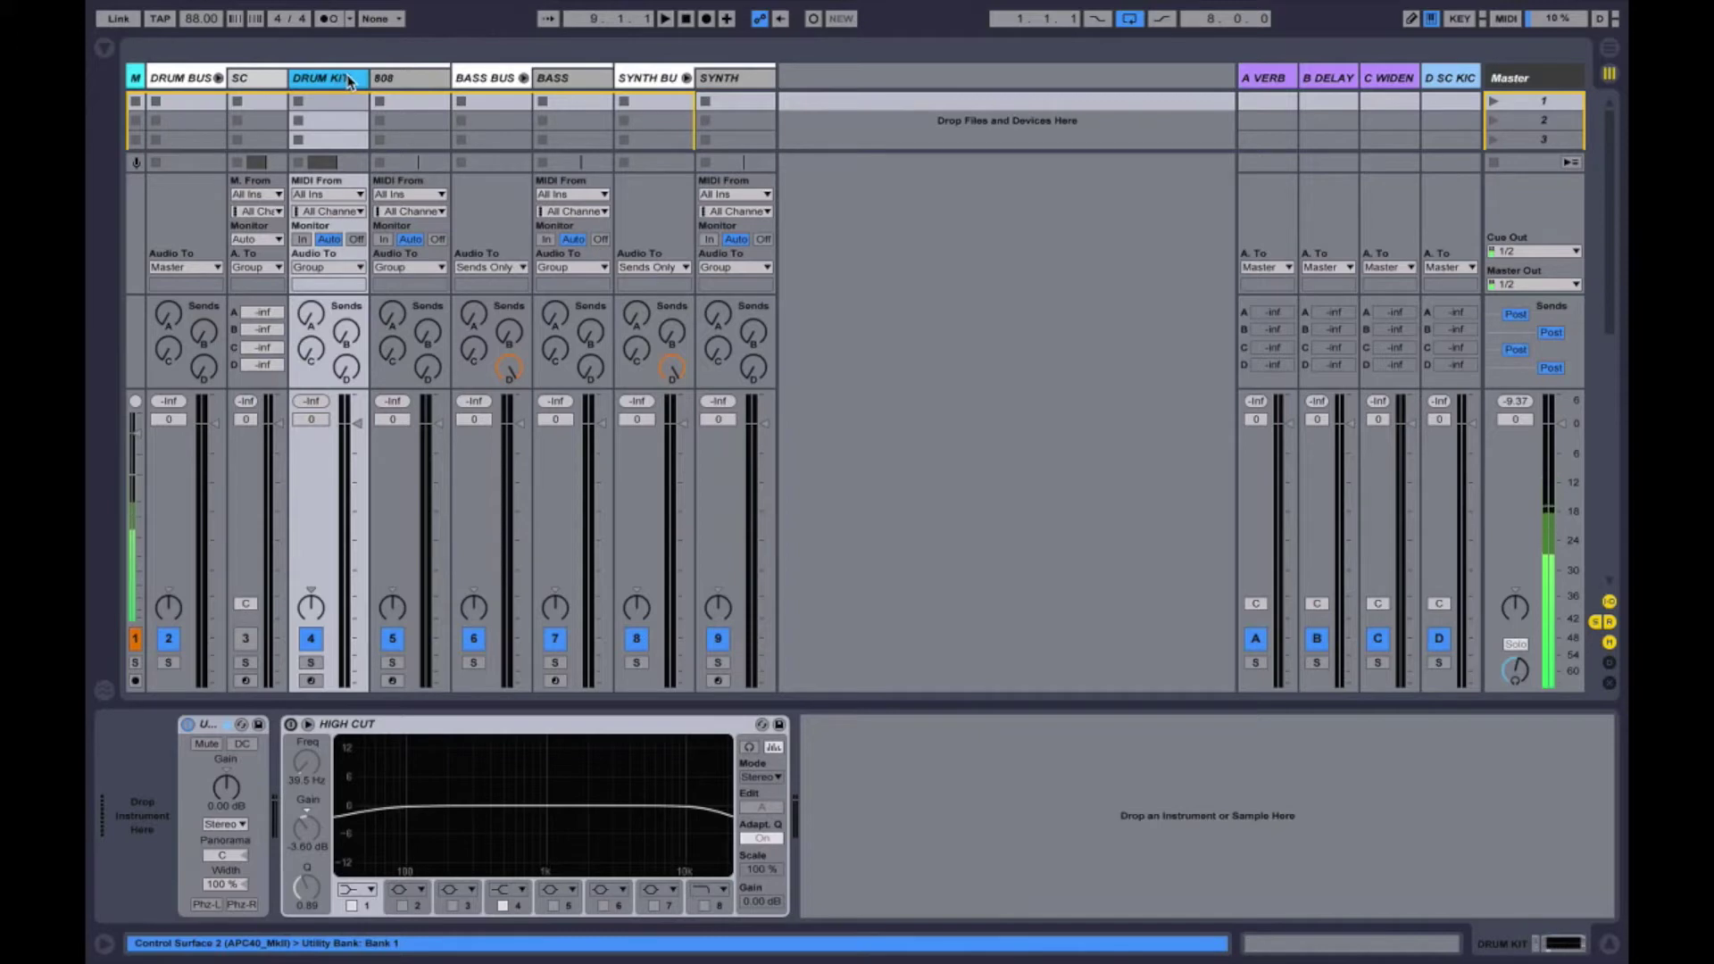
click(268, 81)
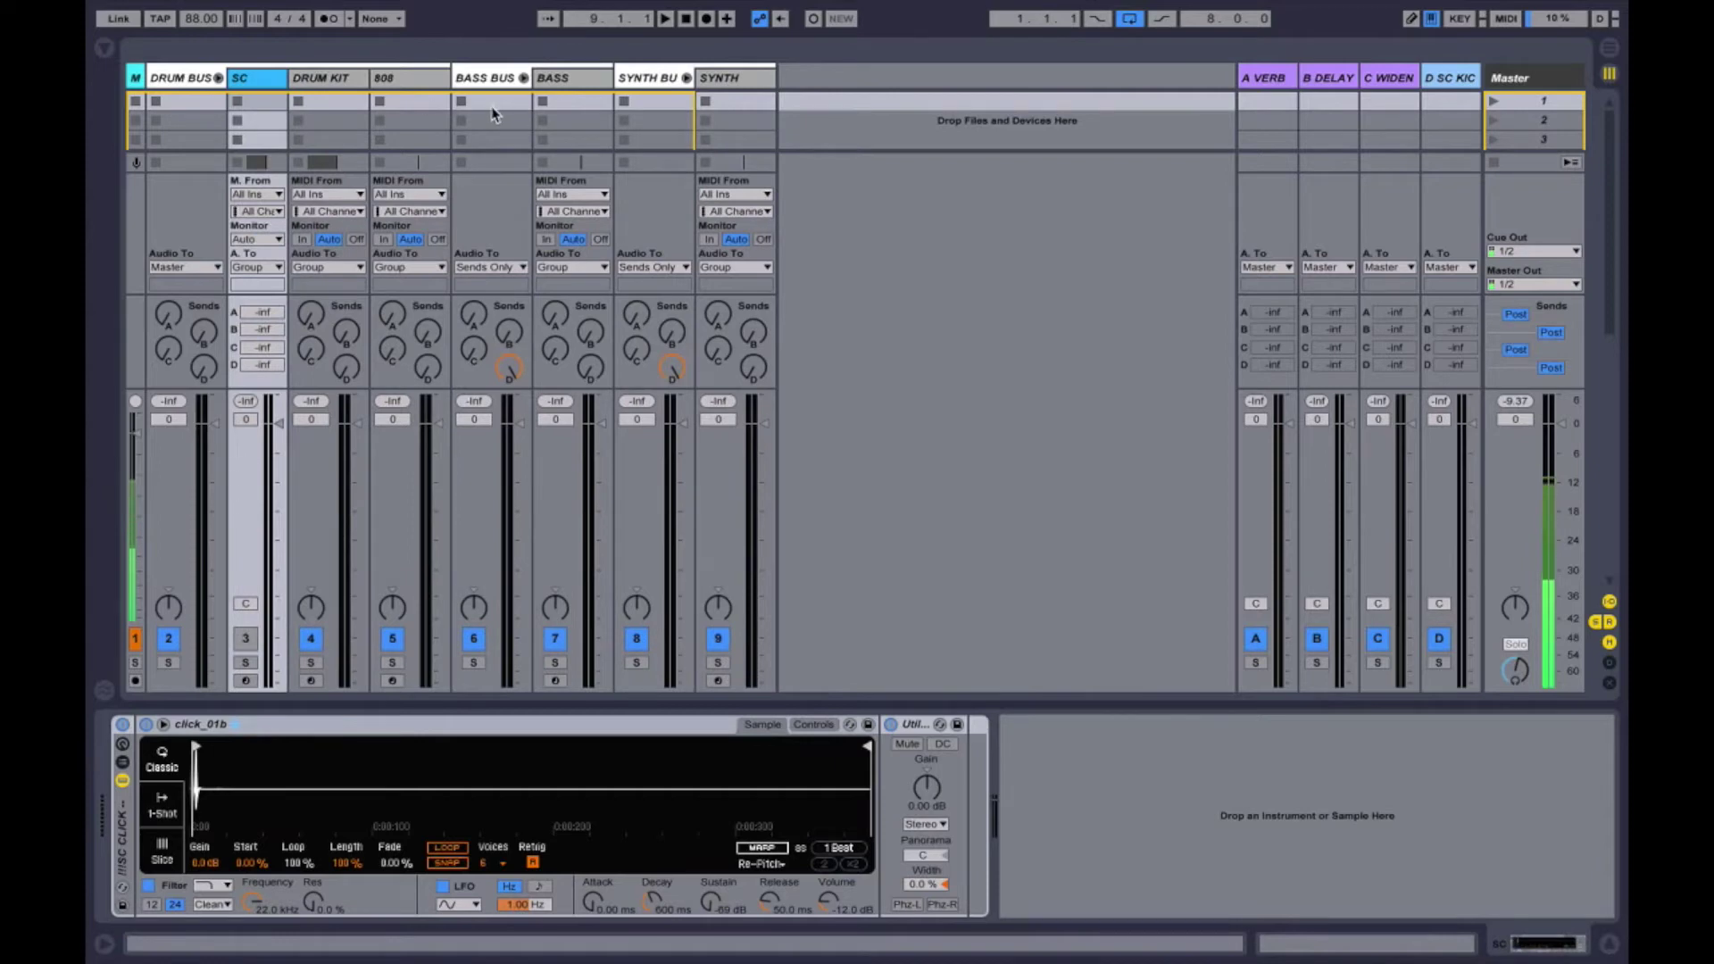
click(1453, 81)
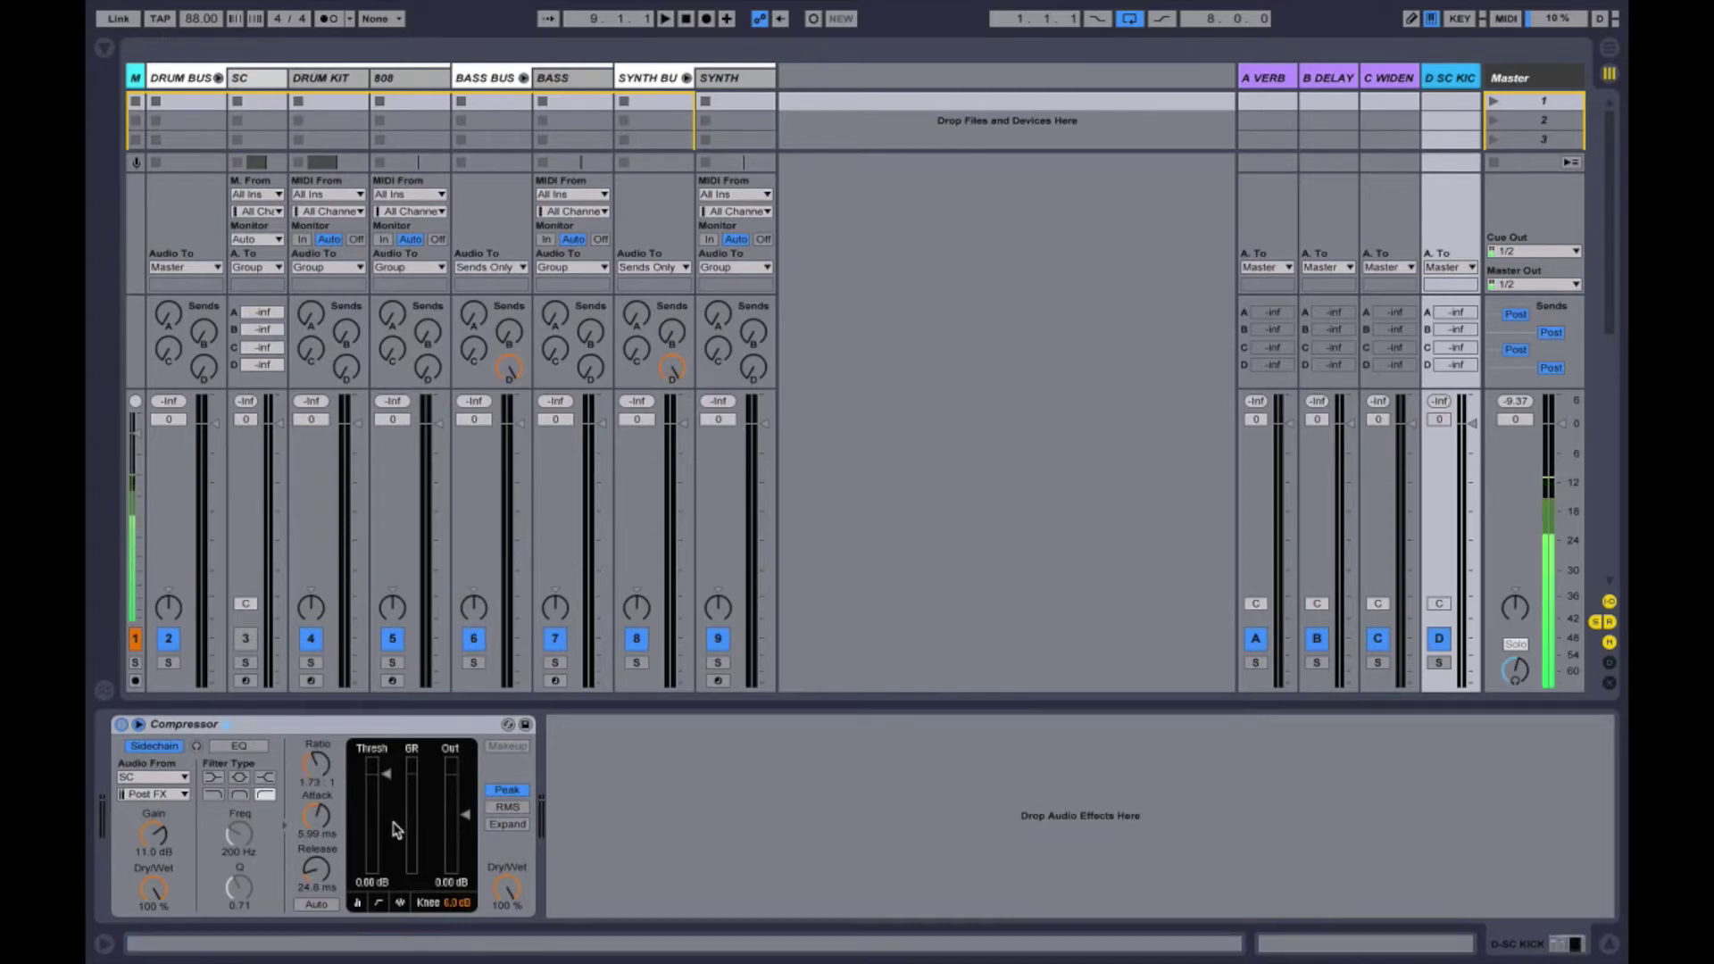
In Arrangement, start playback looping bars 2–3, then return to Session view
key(Tab)
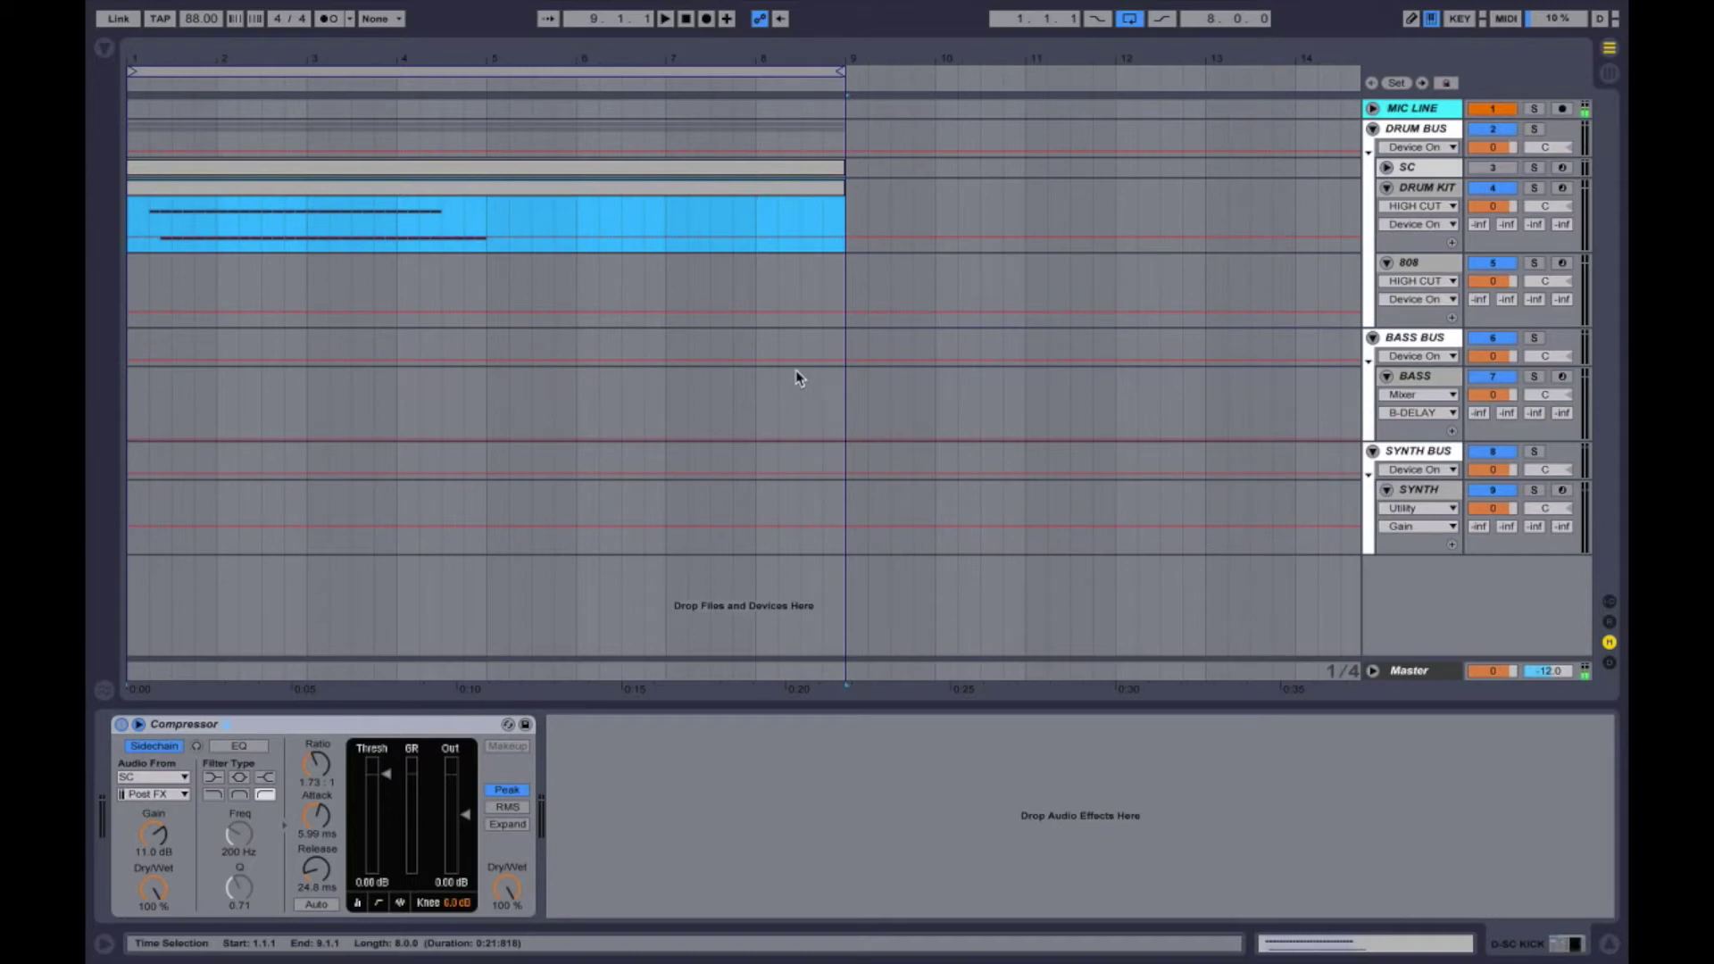
key(space)
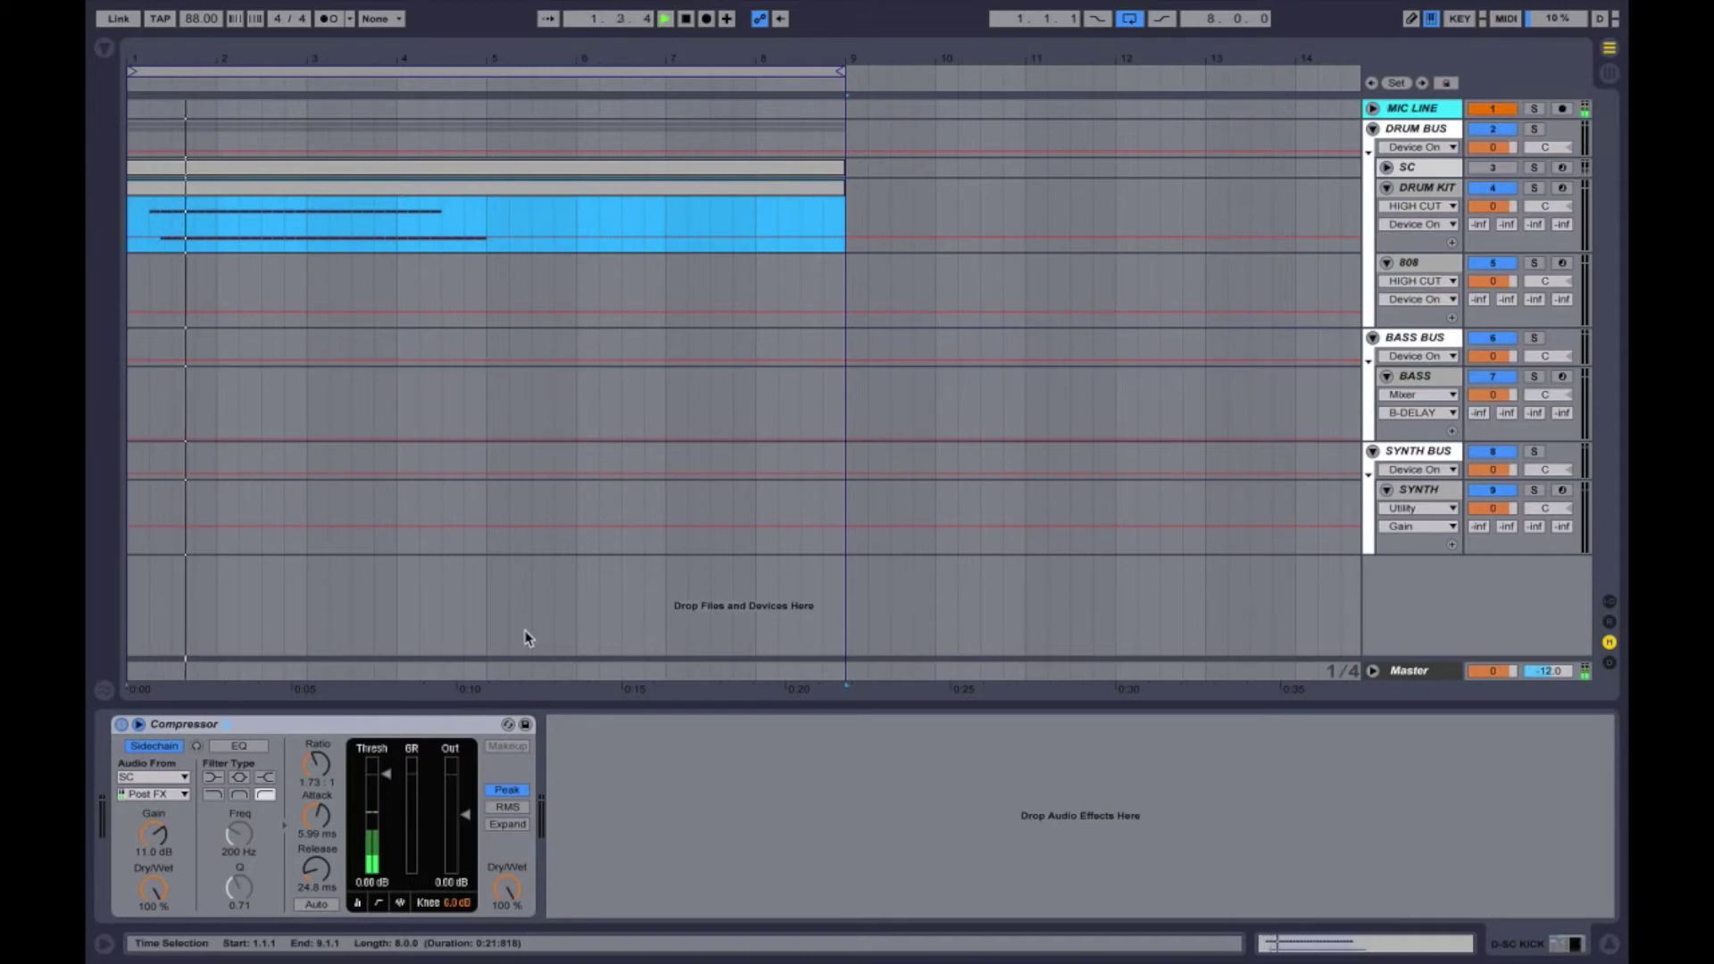
drag(214, 219, 310, 225)
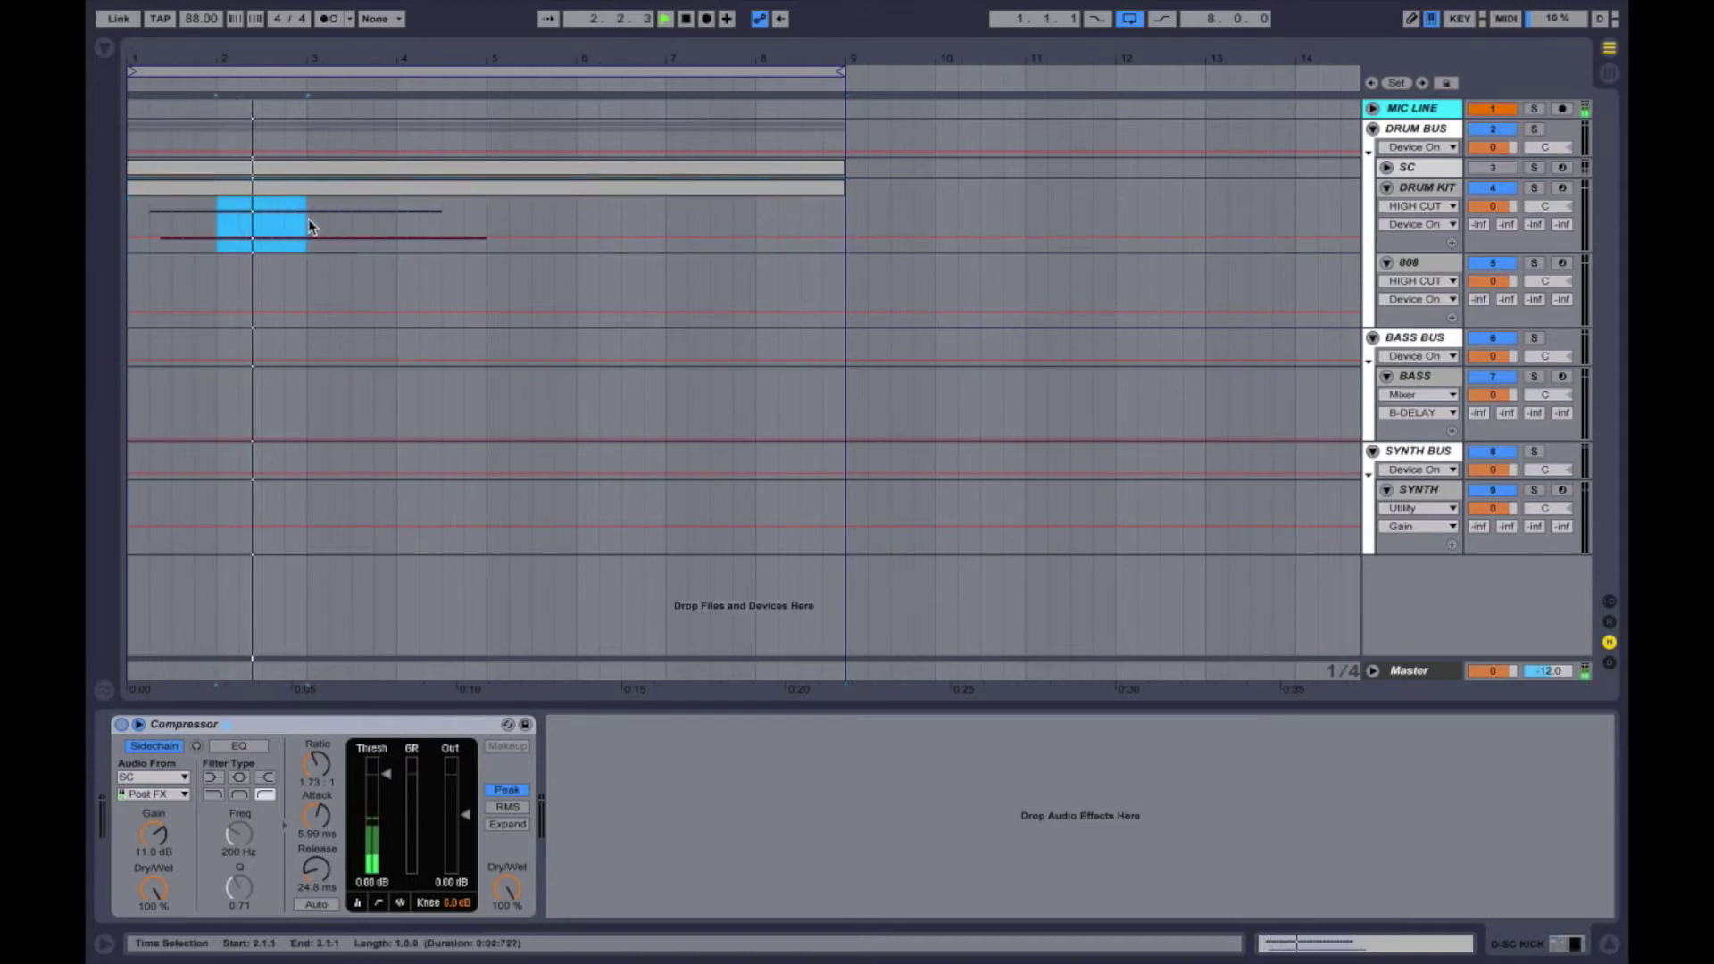
key(ctrl+l)
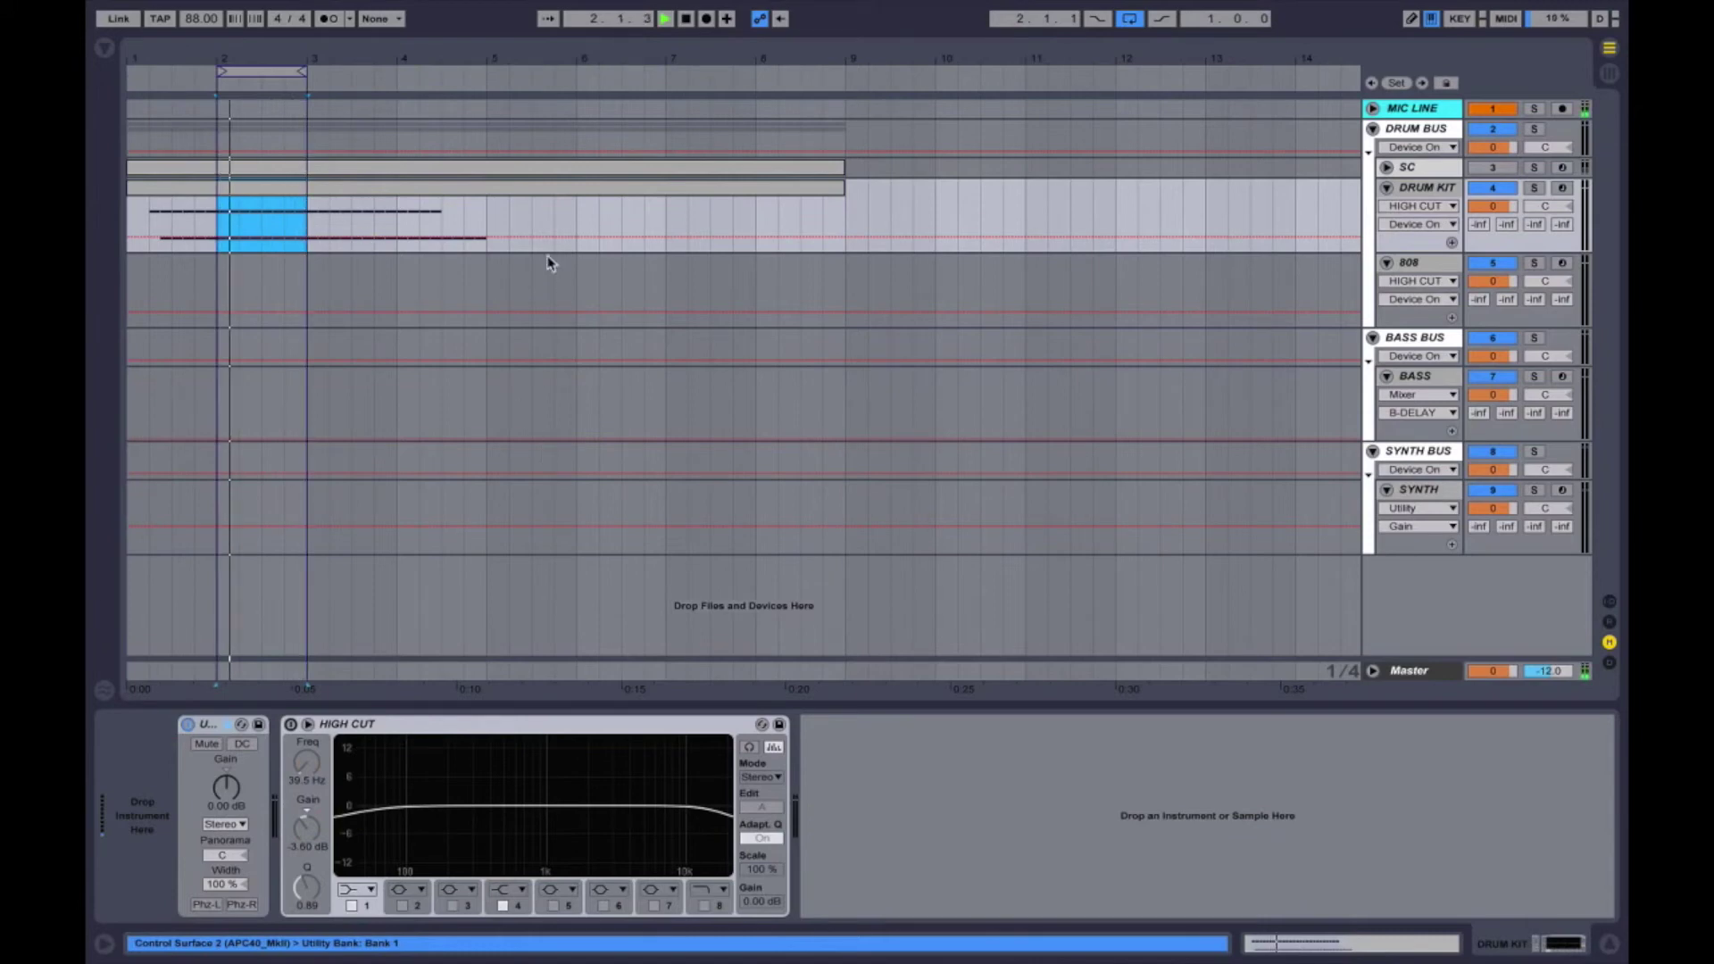
key(Tab)
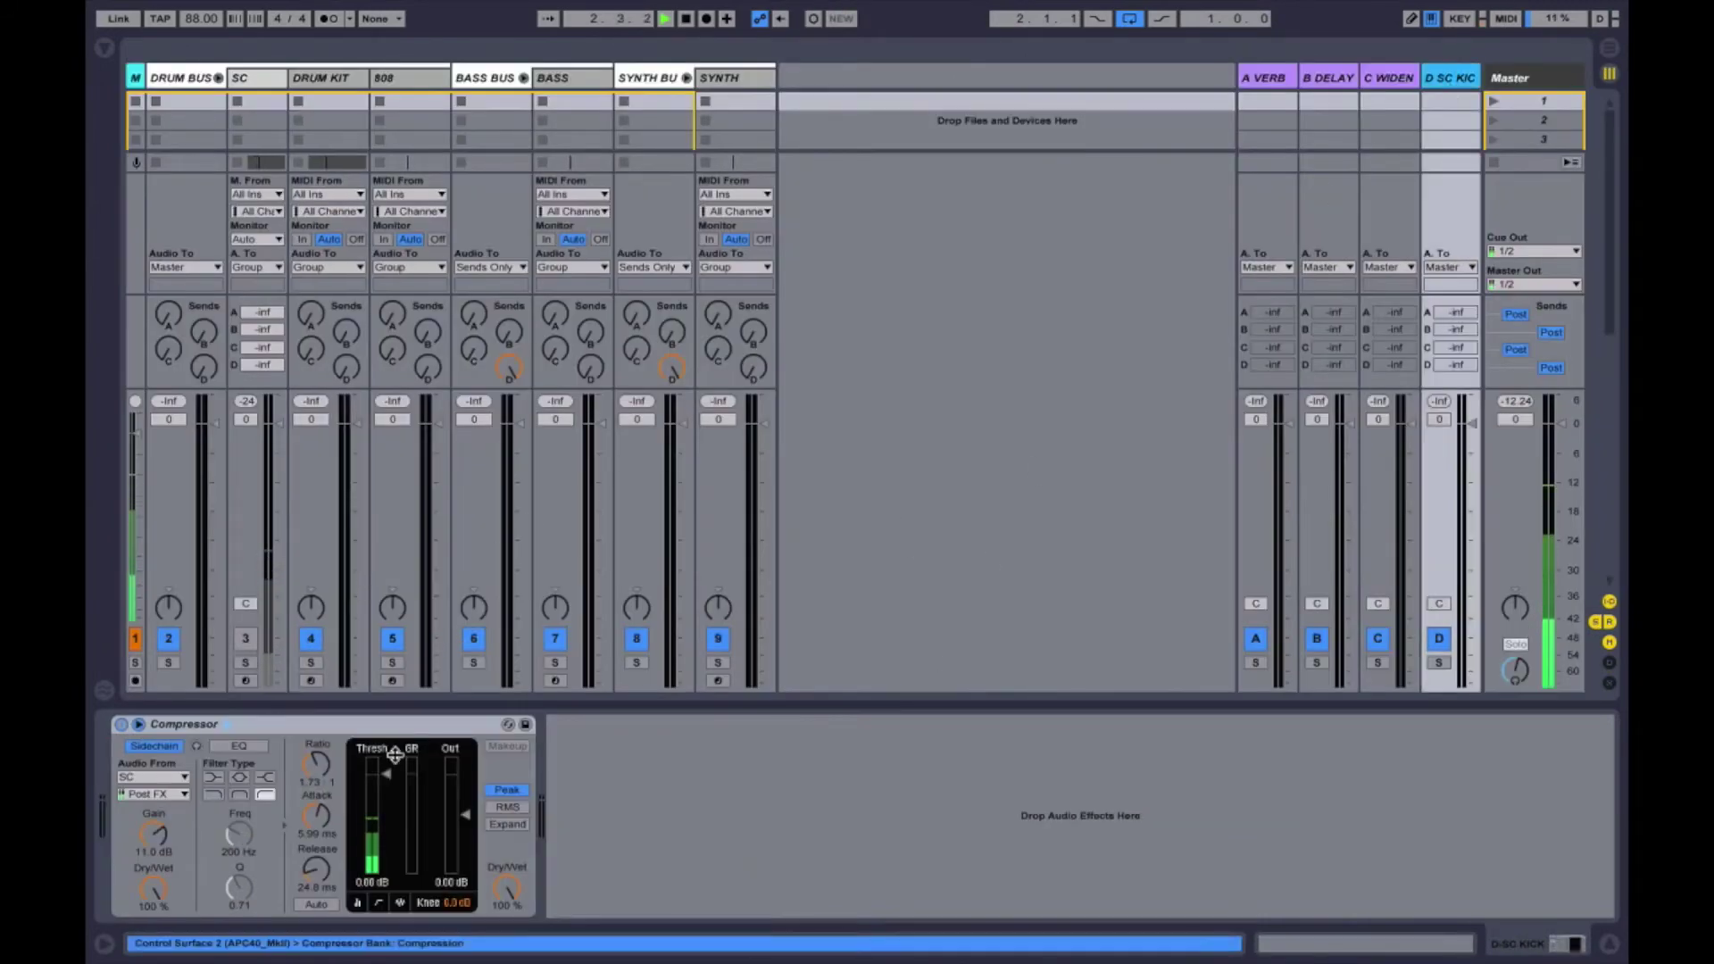
Set the Compressor to 24 dB sidechain gain, −40.1 dB threshold, 7.20 ms attack, 1.88:1 ratio
drag(153, 835, 153, 786)
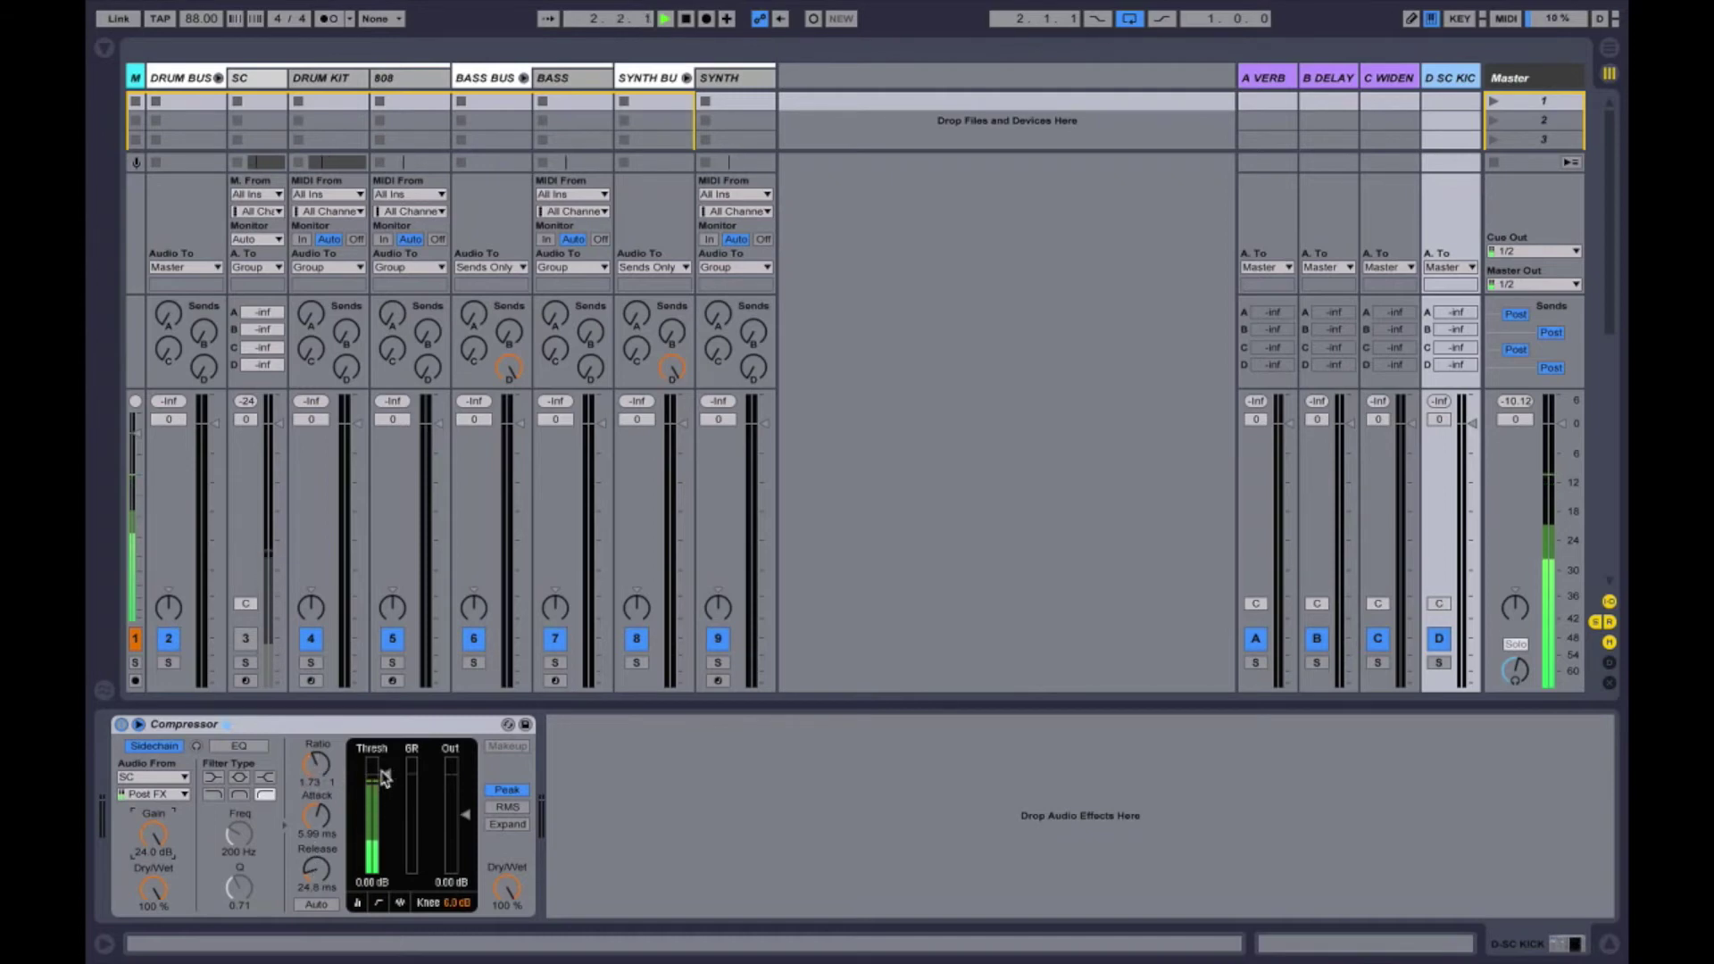
drag(384, 779, 385, 816)
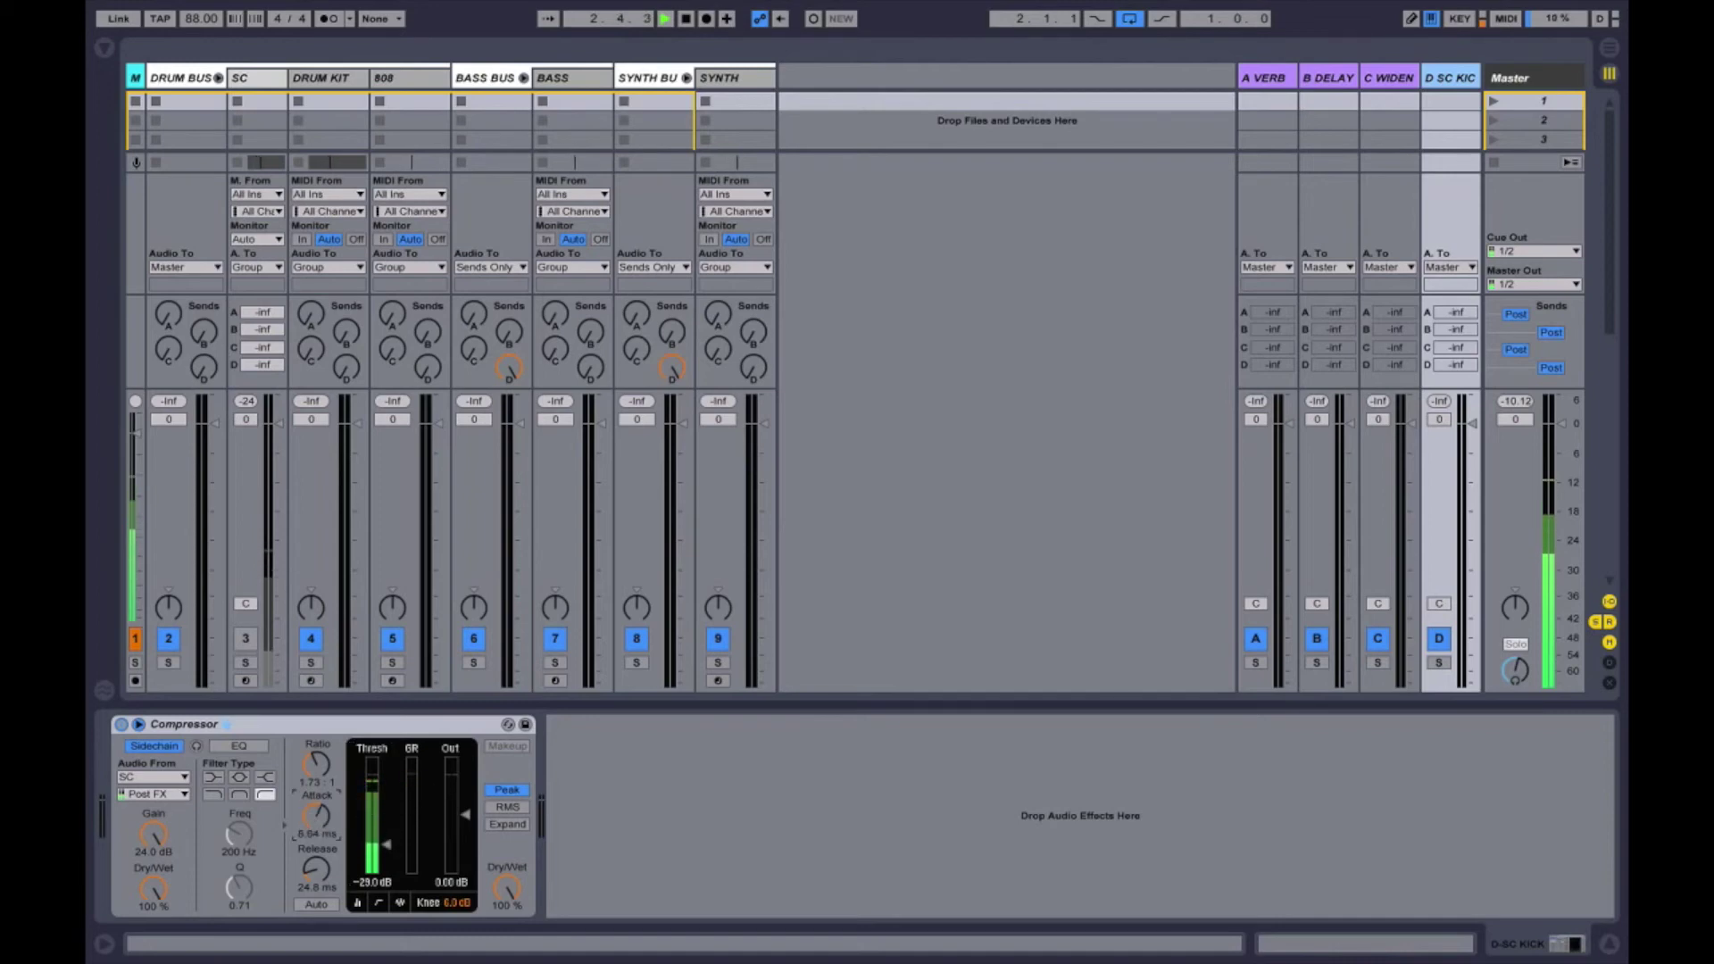
drag(316, 815, 316, 801)
drag(386, 848, 385, 855)
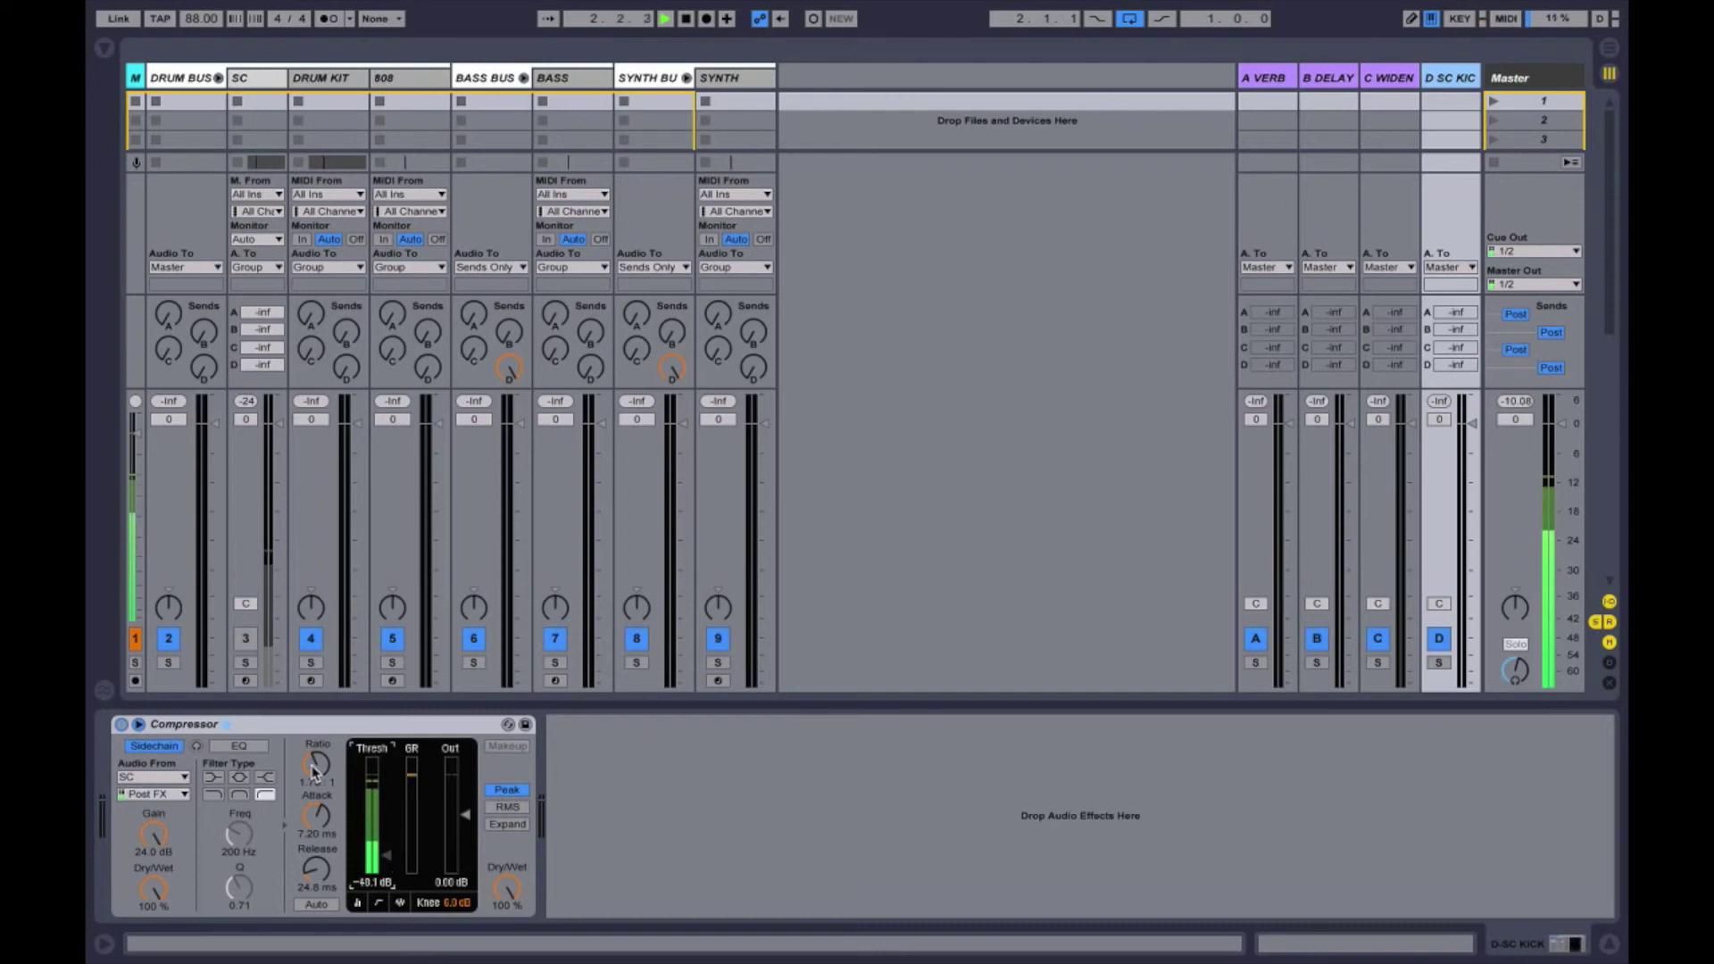
drag(316, 764, 316, 756)
click(325, 812)
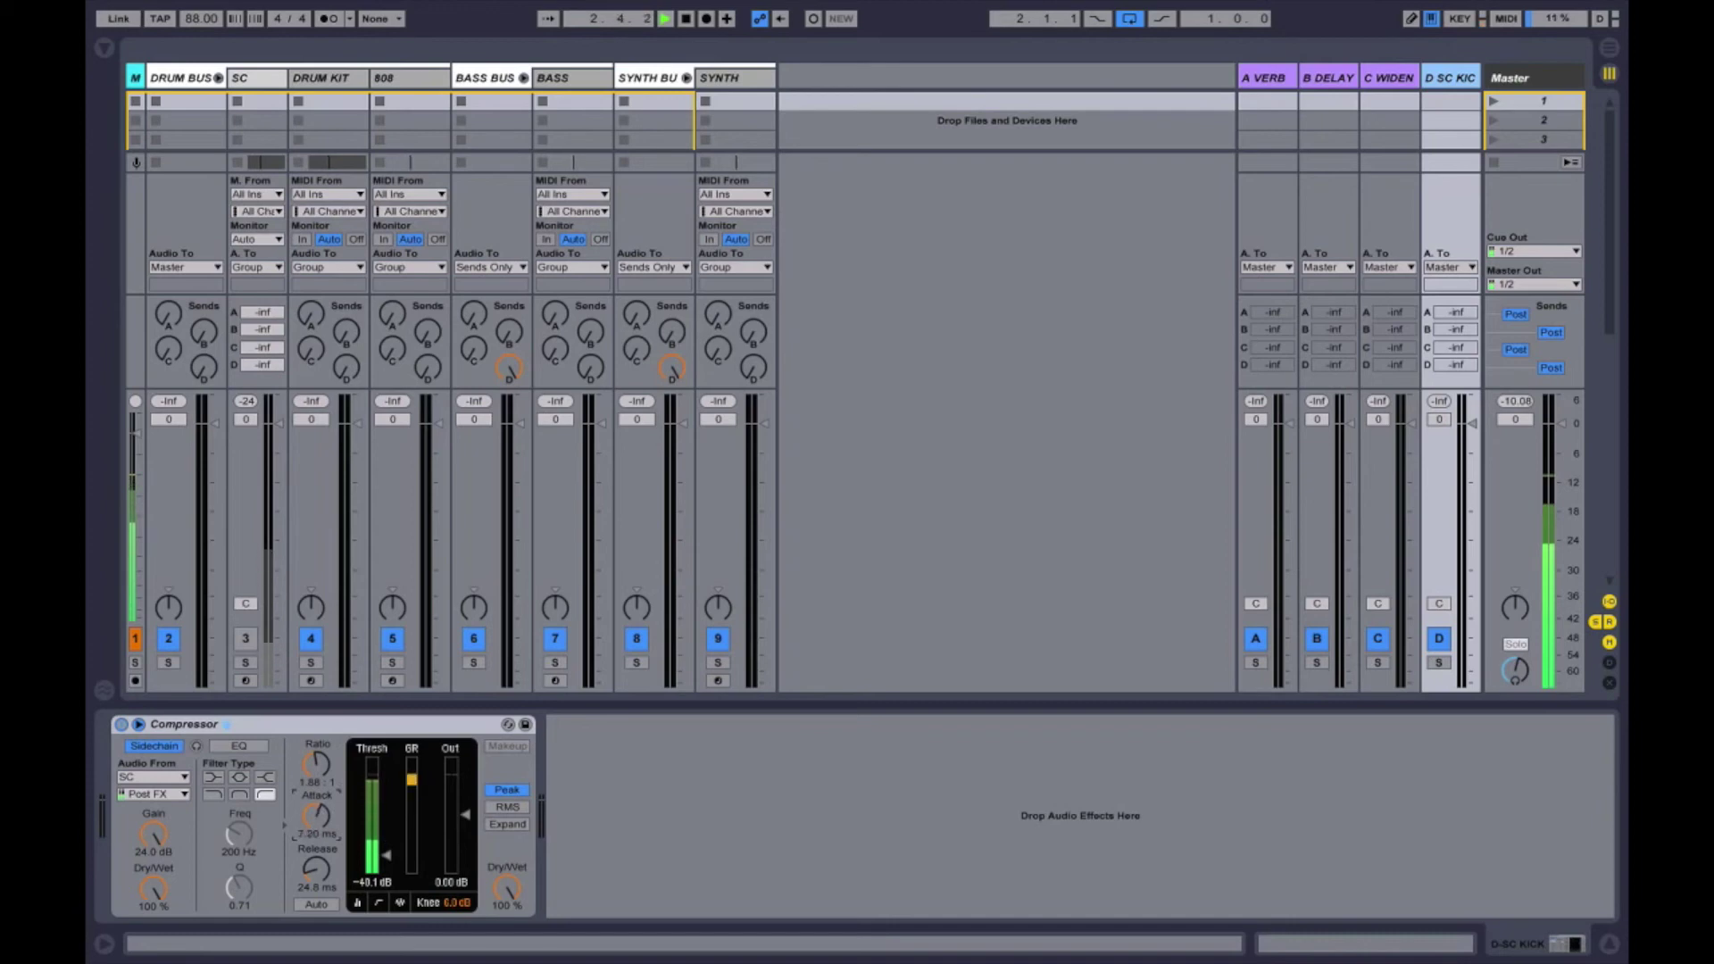